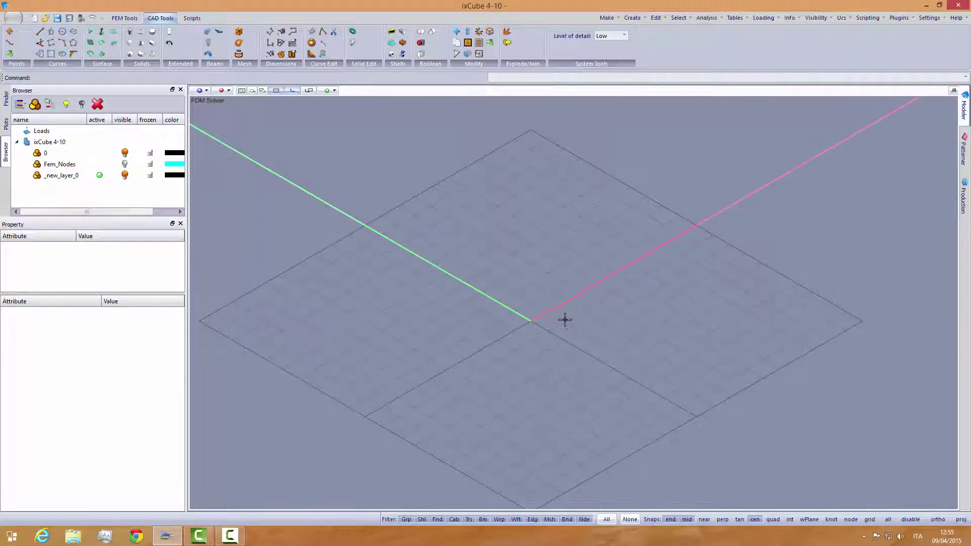
Rename the active layer as cad.
{"action": "middle_click_drag", "start_coordinate": [565, 320], "coordinate": [480, 353]}
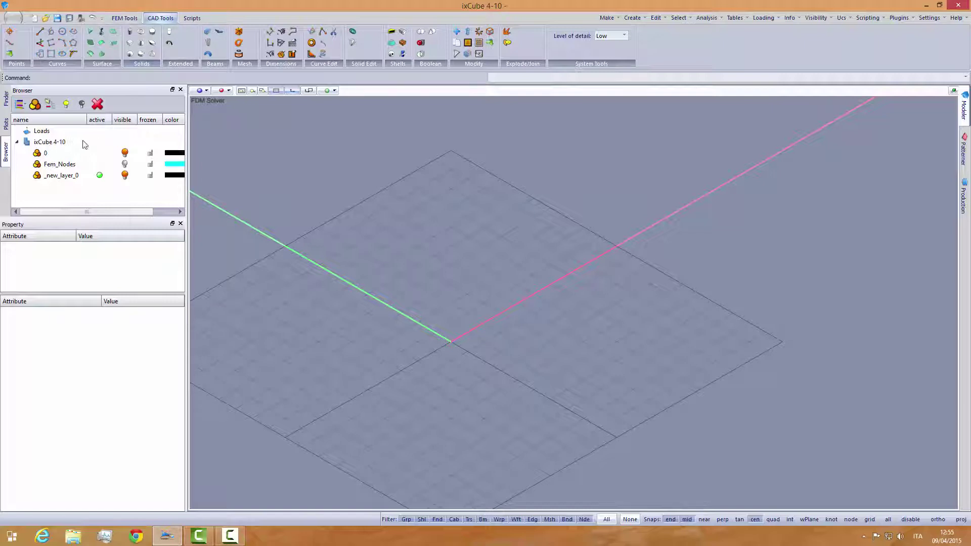
{"action": "double_click", "coordinate": [59, 177]}
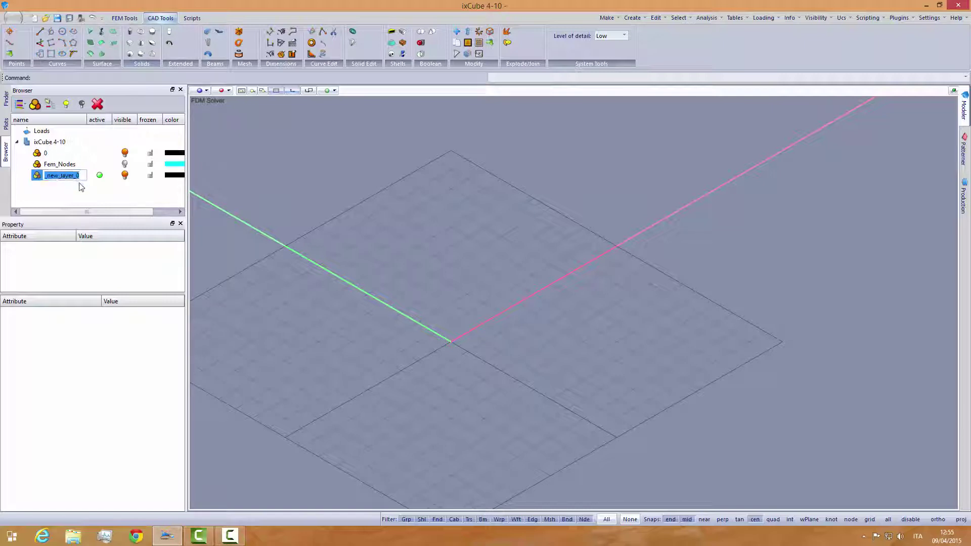
{"action": "type", "text": "cad"}
{"action": "left_click", "coordinate": [81, 187]}
Draw a rectangle by corners from 0,0,0 to the relative point 10,10.
{"action": "left_click", "coordinate": [51, 53]}
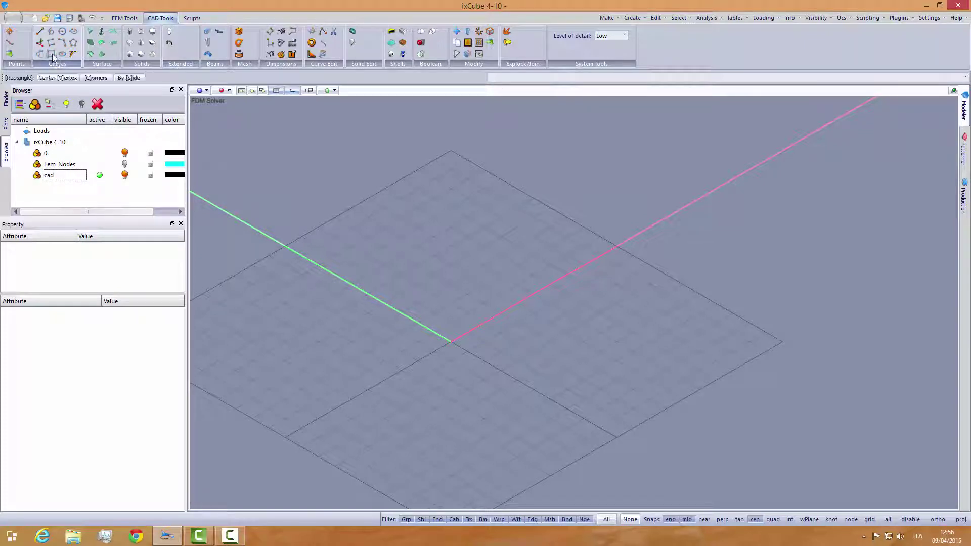
{"action": "left_click", "coordinate": [97, 78]}
{"action": "left_click", "coordinate": [494, 78]}
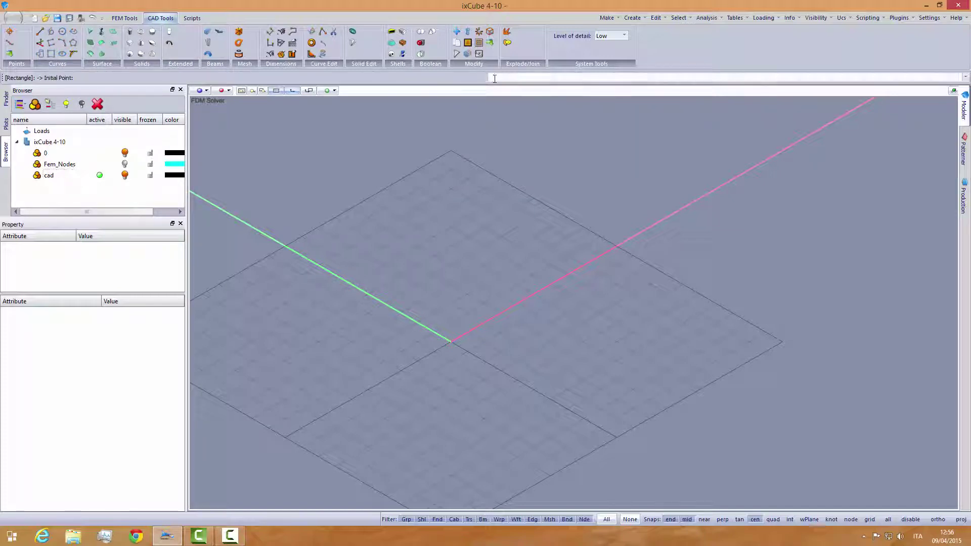
{"action": "type", "text": "0,0,0"}
{"action": "key", "text": "Return"}
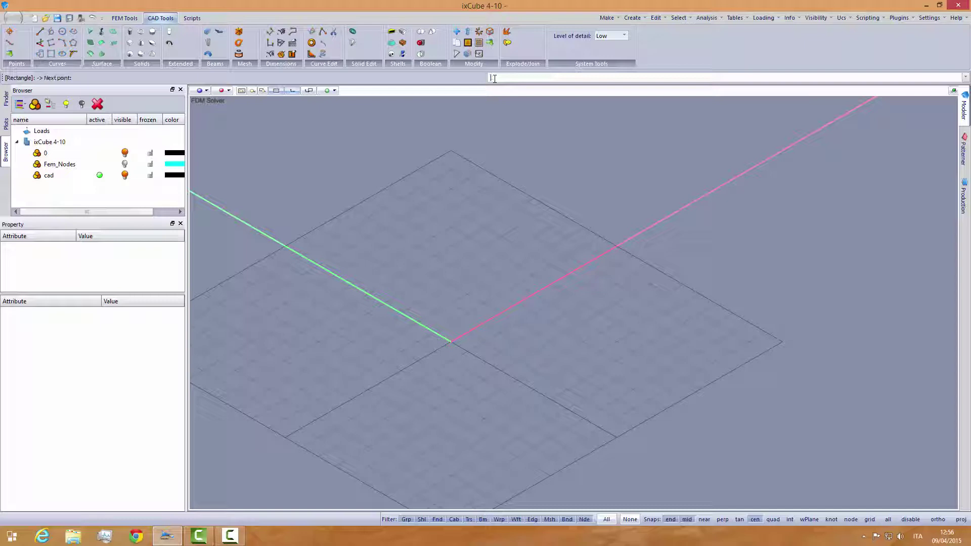
{"action": "scroll", "coordinate": [462, 218], "scroll_direction": "up", "scroll_amount": 1}
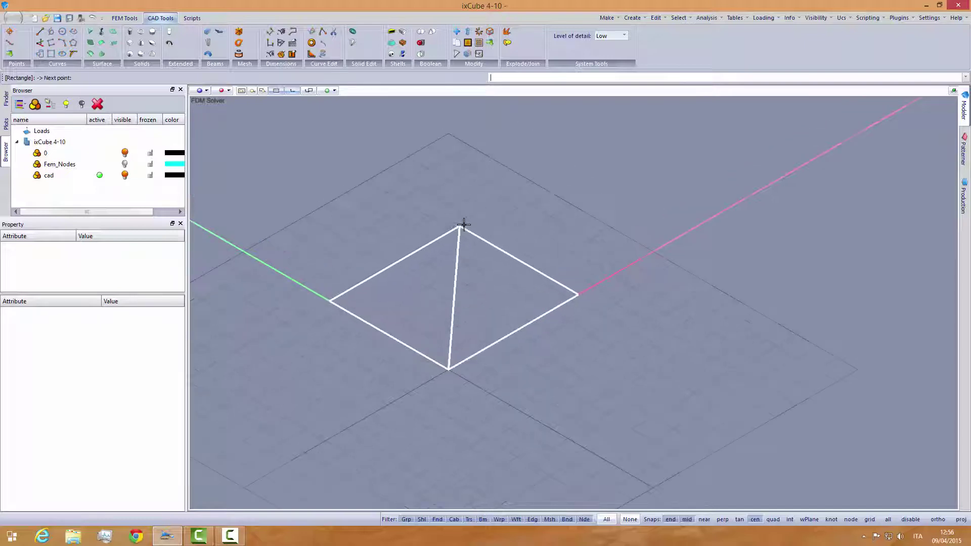
{"action": "type", "text": "r"}
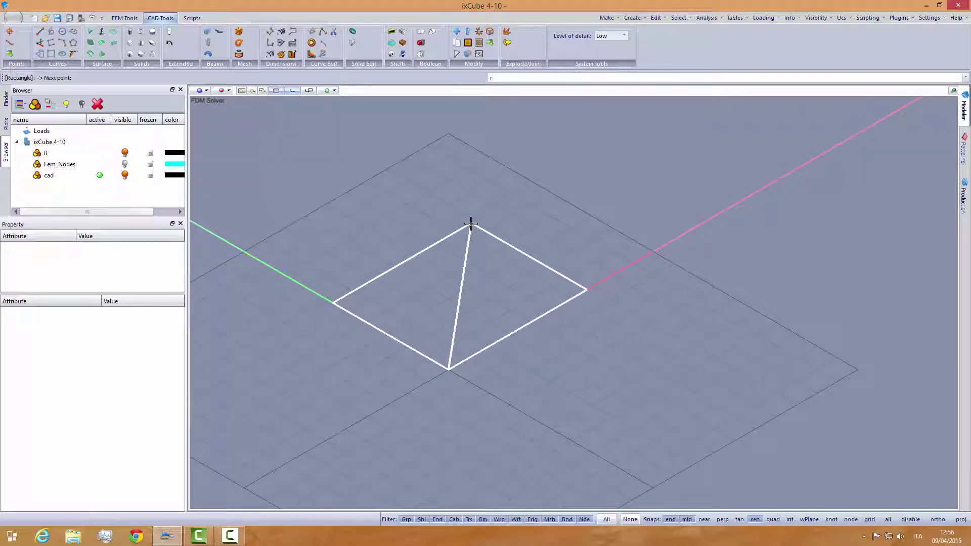
{"action": "type", "text": "10,10"}
{"action": "key", "text": "Return"}
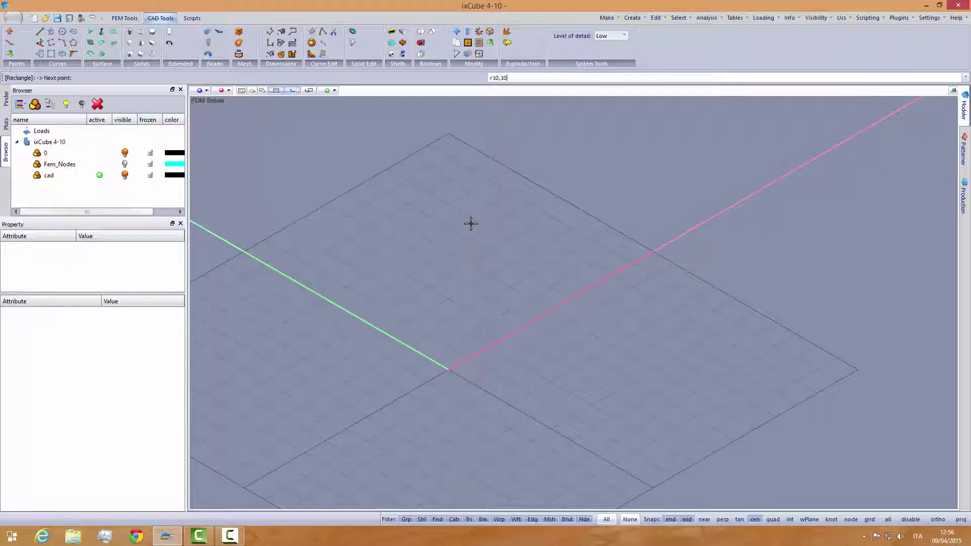
{"action": "scroll", "coordinate": [477, 279], "scroll_direction": "down", "scroll_amount": 4}
{"action": "left_click_drag", "start_coordinate": [477, 278], "coordinate": [463, 334]}
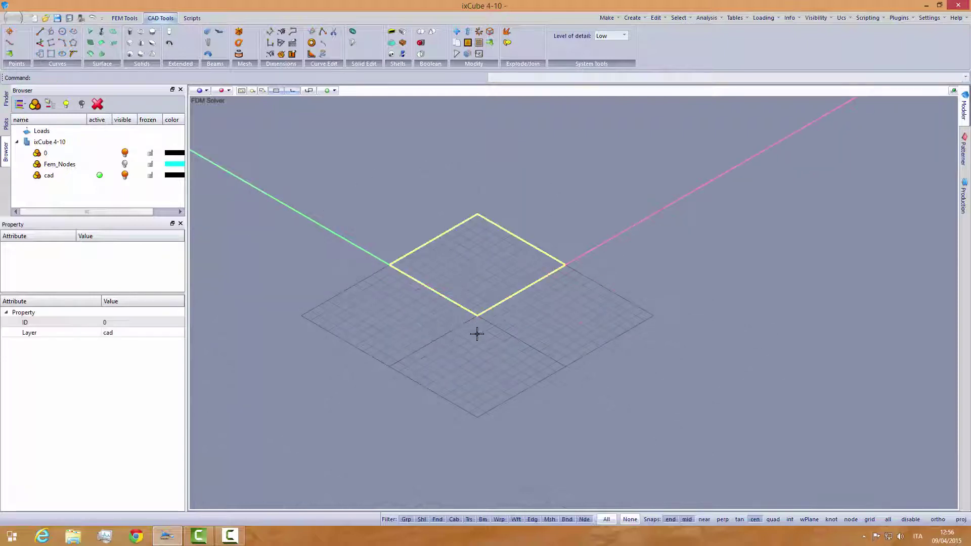
{"action": "key", "text": "Escape"}
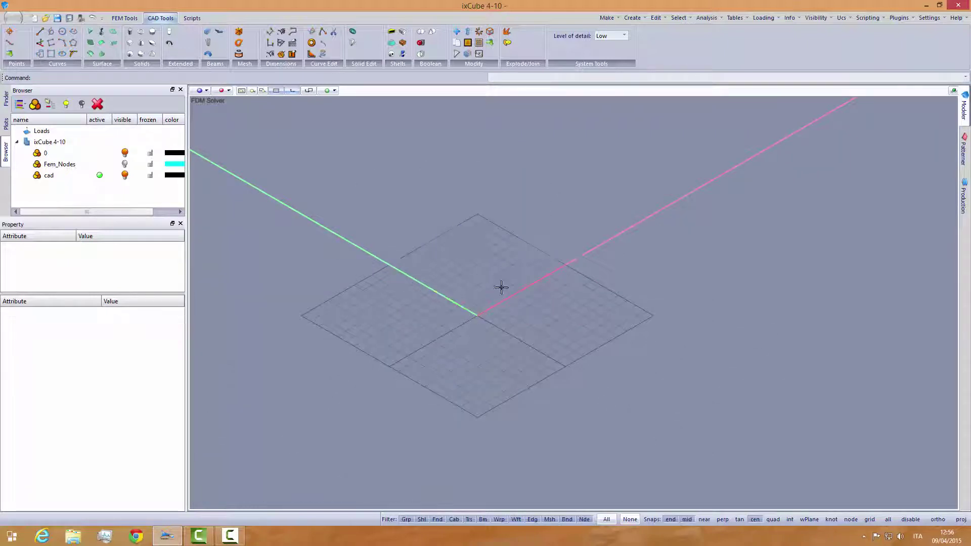
Hide the grid to examine the rectangle's outline, and show the grid again.
{"action": "left_click", "coordinate": [521, 237]}
{"action": "key", "text": "Escape"}
{"action": "left_click", "coordinate": [280, 93]}
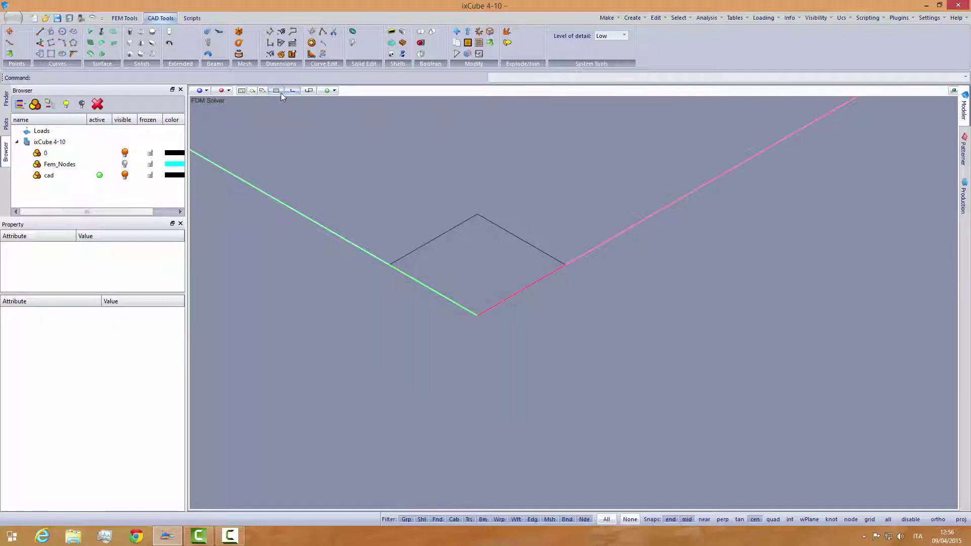
{"action": "scroll", "coordinate": [444, 234], "scroll_direction": "up", "scroll_amount": 2}
{"action": "left_click", "coordinate": [444, 234]}
{"action": "left_click", "coordinate": [410, 219]}
{"action": "scroll", "coordinate": [457, 234], "scroll_direction": "up", "scroll_amount": 2}
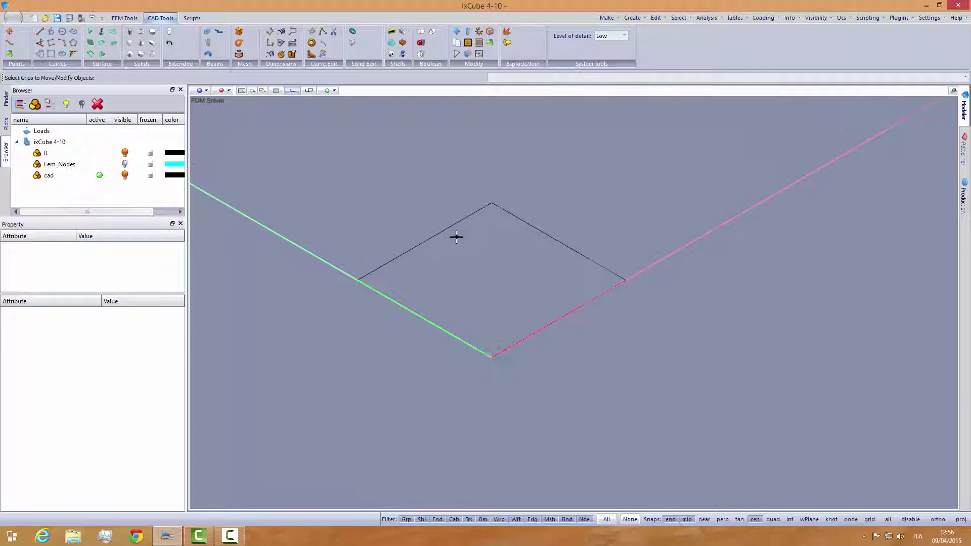
{"action": "left_click", "coordinate": [276, 92]}
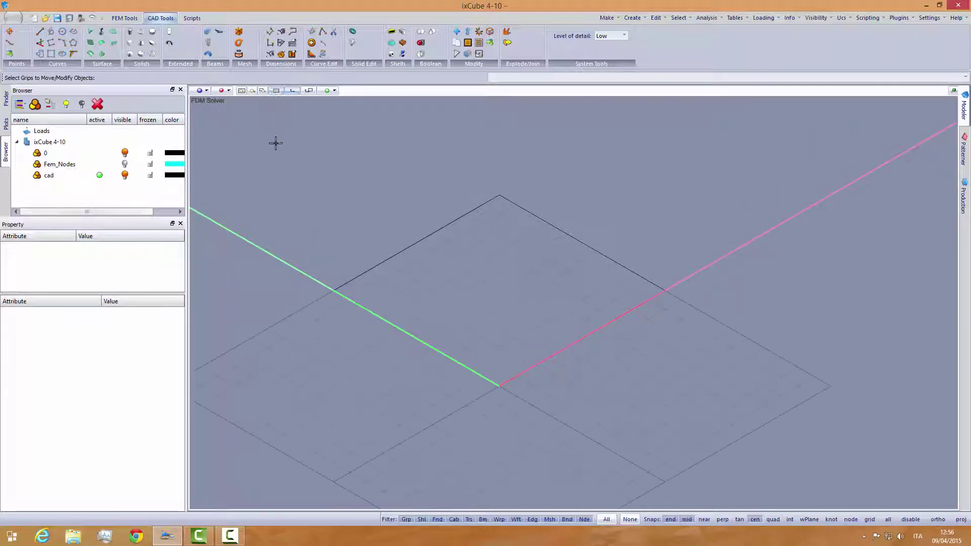
Draw a diagonal line joining the rectangle's corners on the green and red axes.
{"action": "left_click", "coordinate": [40, 31]}
{"action": "left_click", "coordinate": [380, 294]}
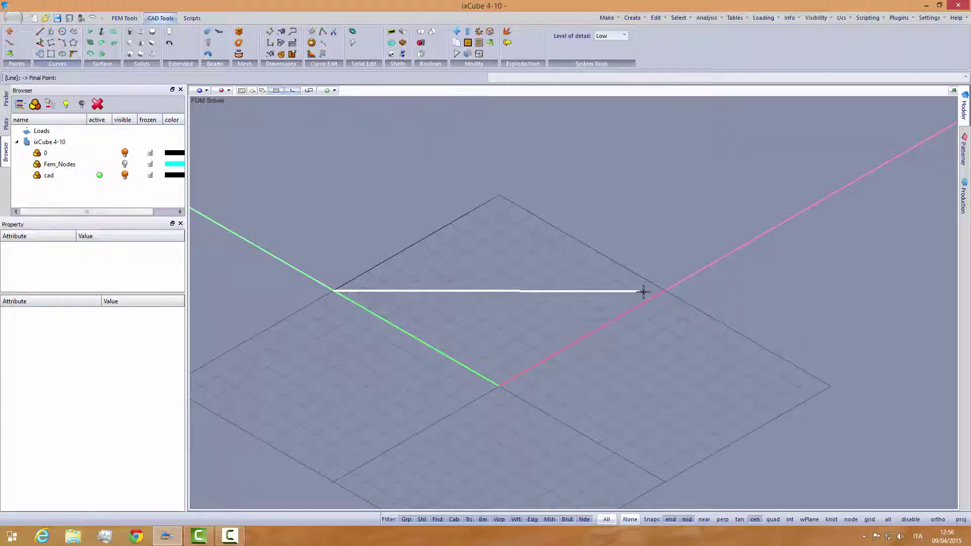
{"action": "left_click", "coordinate": [667, 291]}
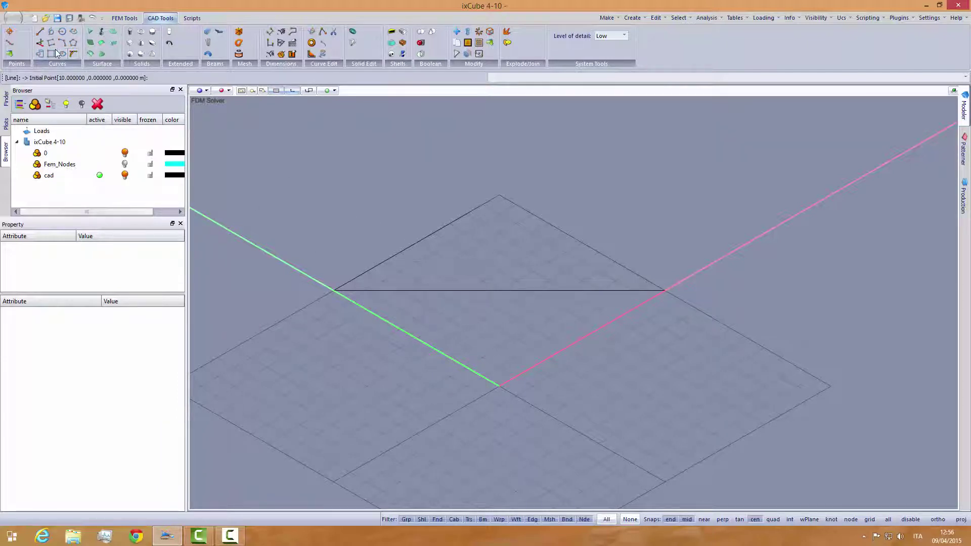
Draw a perpendicular line rising 6 m from the midpoint of the diagonal.
{"action": "left_click", "coordinate": [40, 42]}
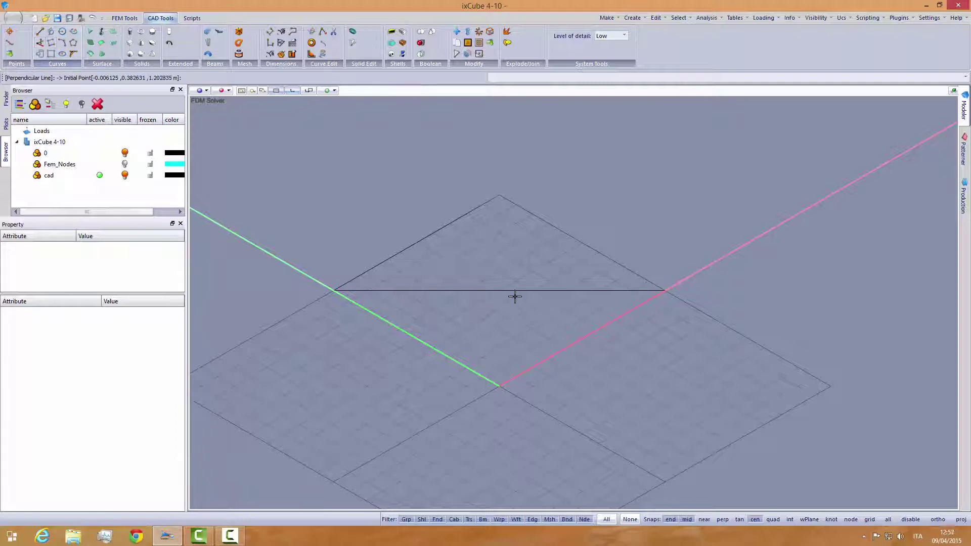
{"action": "left_click", "coordinate": [501, 289]}
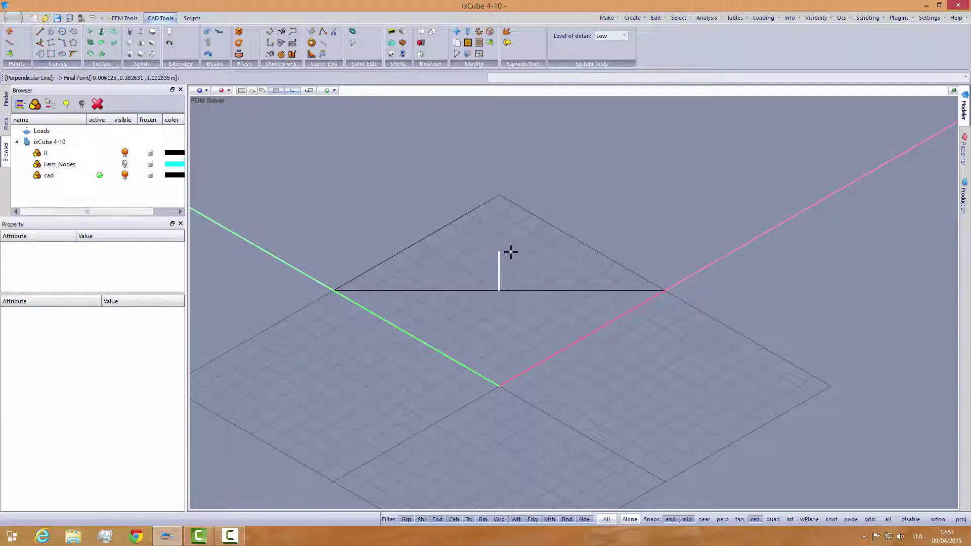
{"action": "key", "text": "Return"}
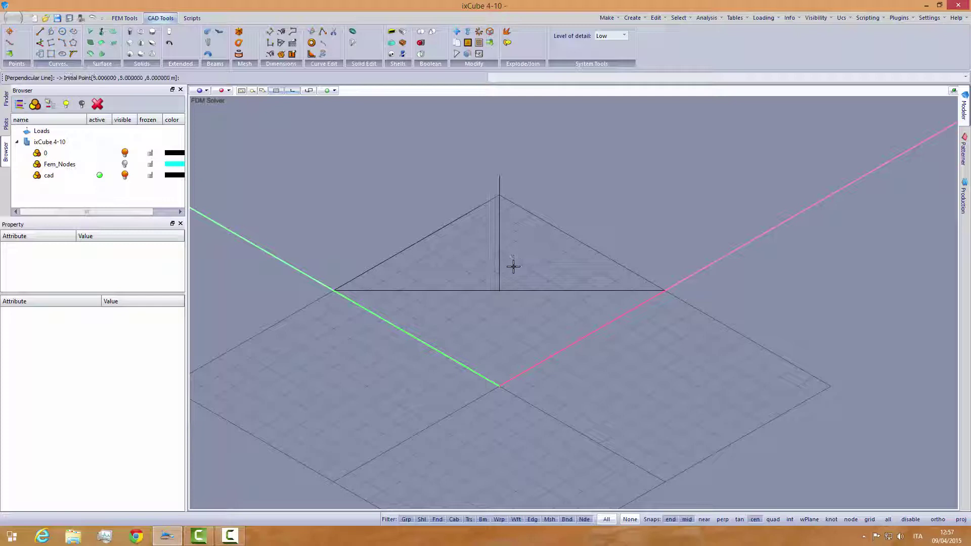
{"action": "middle_click_drag", "start_coordinate": [514, 267], "coordinate": [433, 302]}
{"action": "key", "text": "Escape"}
{"action": "scroll", "coordinate": [441, 293], "scroll_direction": "up", "scroll_amount": 2}
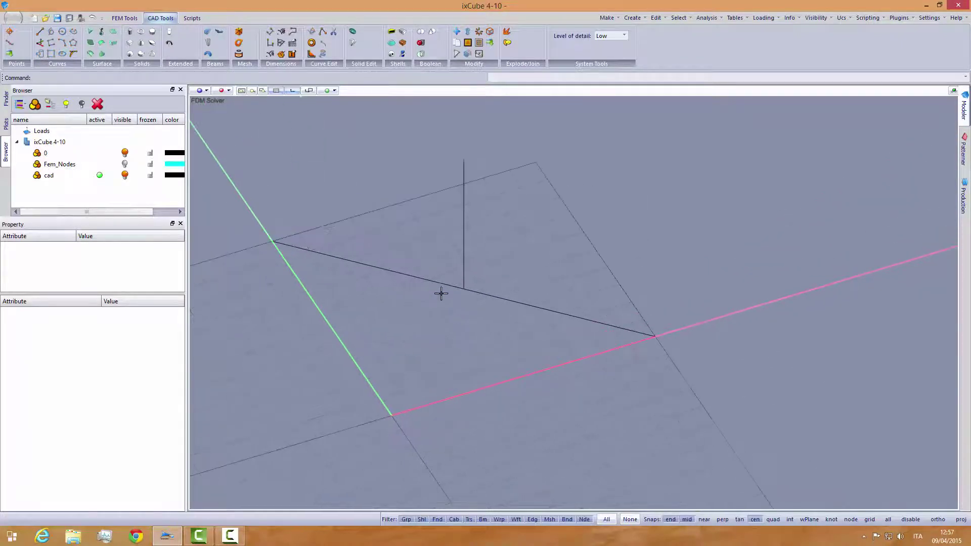
Create a new layer named cone and make it the active layer.
{"action": "left_click", "coordinate": [35, 104]}
{"action": "double_click", "coordinate": [65, 187]}
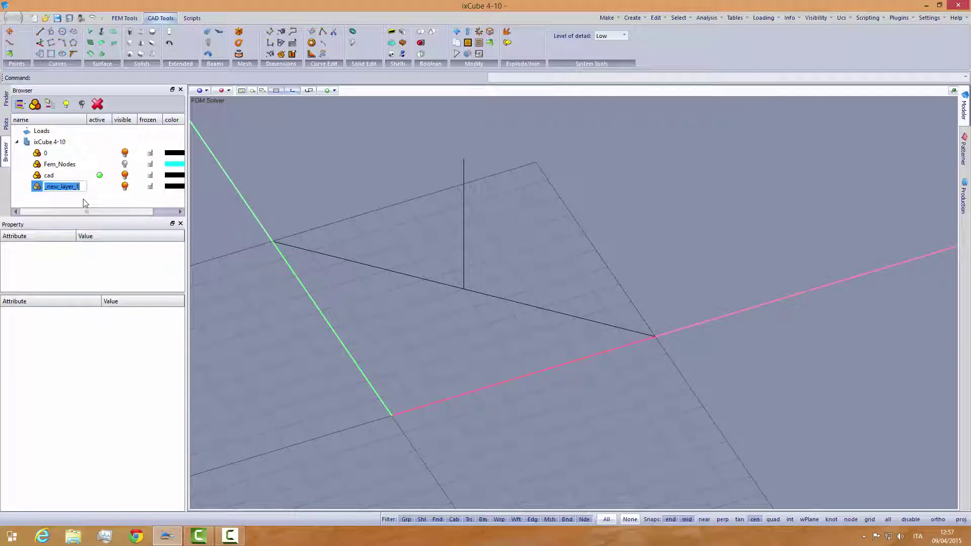
{"action": "type", "text": "cone"}
{"action": "key", "text": "Return"}
{"action": "left_click", "coordinate": [100, 187]}
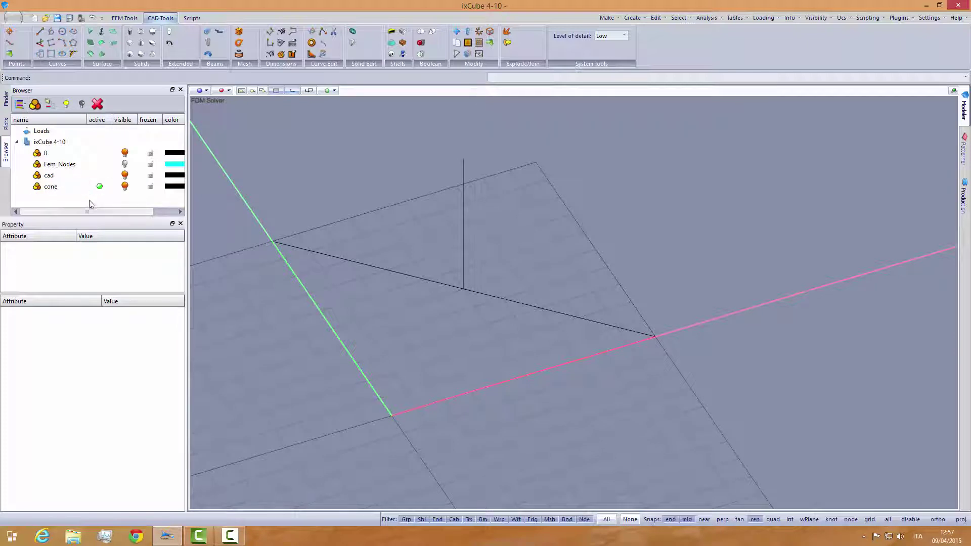
{"action": "left_click_drag", "start_coordinate": [93, 217], "coordinate": [94, 235]}
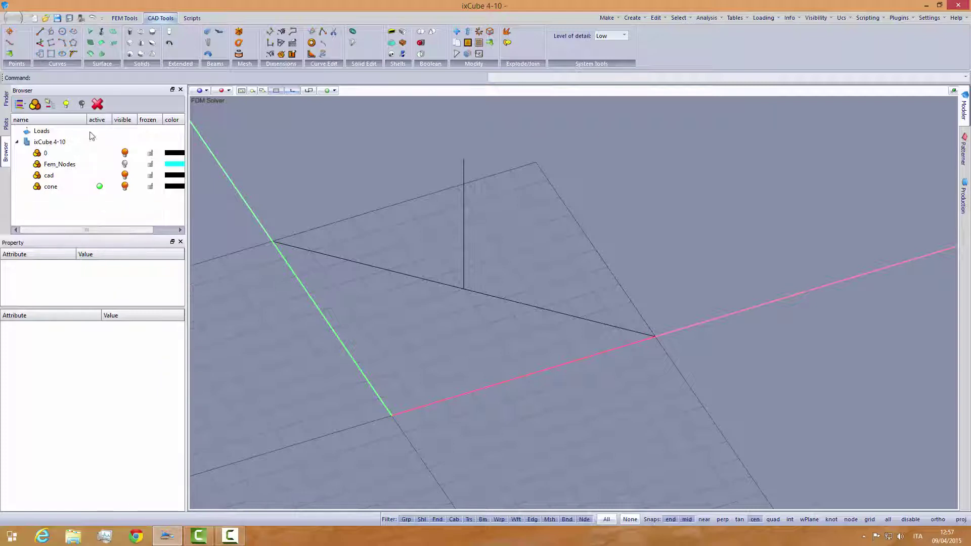
Start a conical surface with cable edges and trace its base through the rectangle's four corners.
{"action": "left_click", "coordinate": [125, 18]}
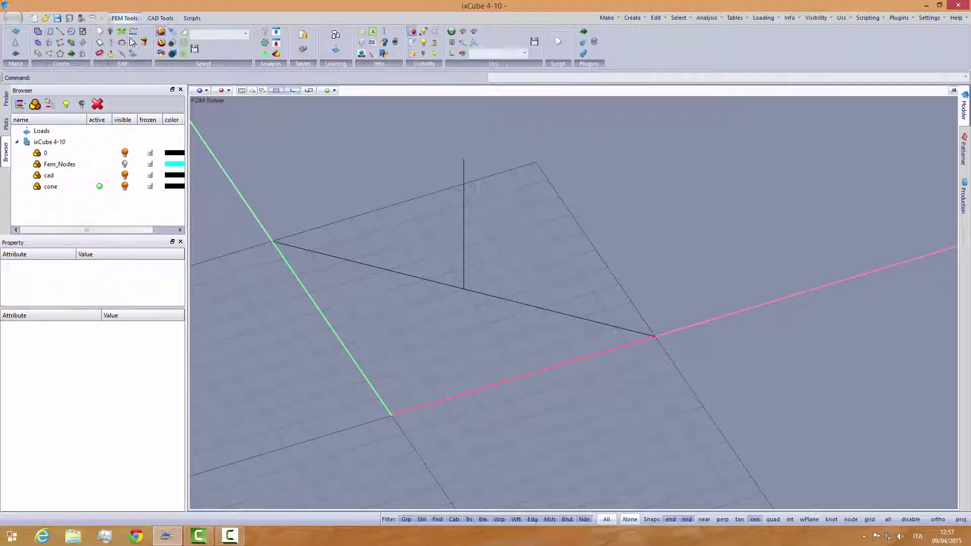
{"action": "left_click", "coordinate": [16, 48]}
{"action": "scroll", "coordinate": [370, 254], "scroll_direction": "down", "scroll_amount": 2}
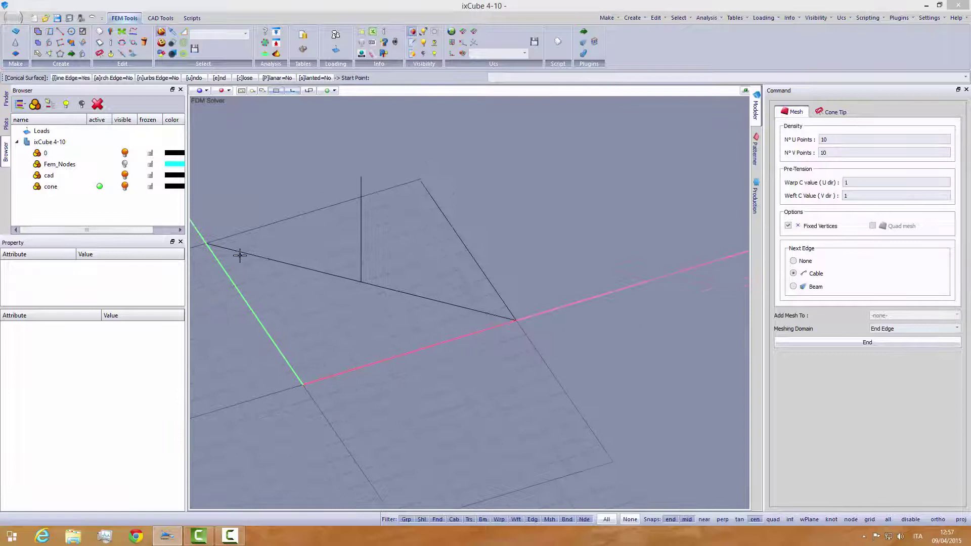
{"action": "left_click", "coordinate": [208, 243]}
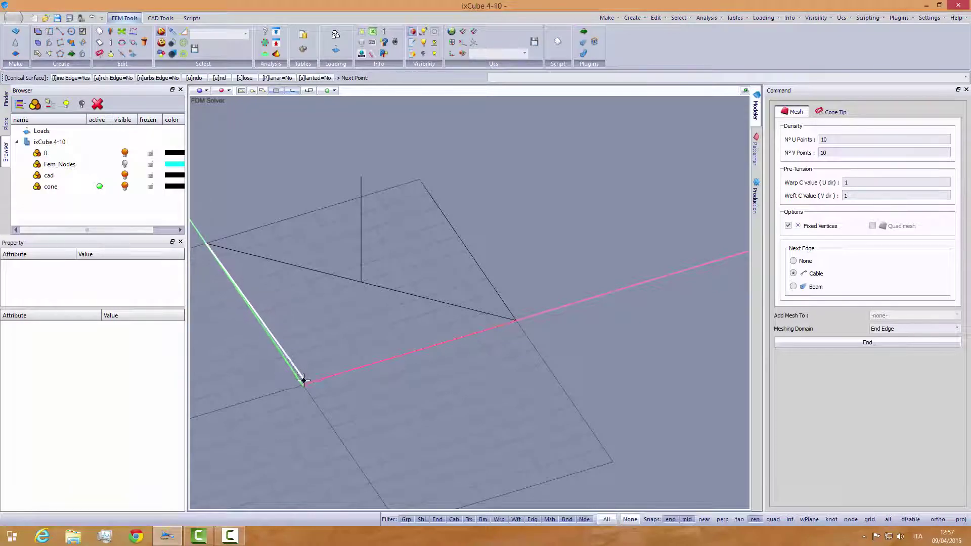
{"action": "left_click", "coordinate": [302, 385]}
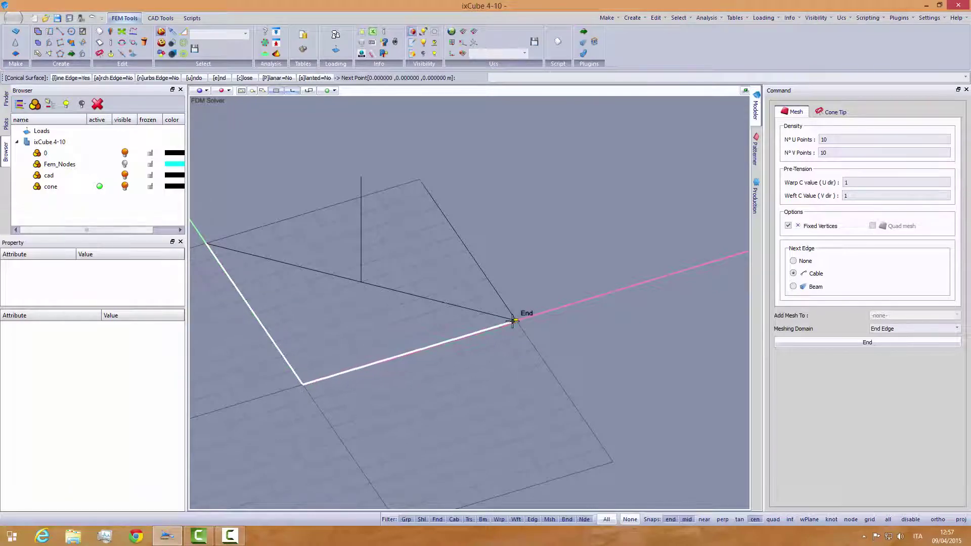
{"action": "left_click", "coordinate": [514, 321]}
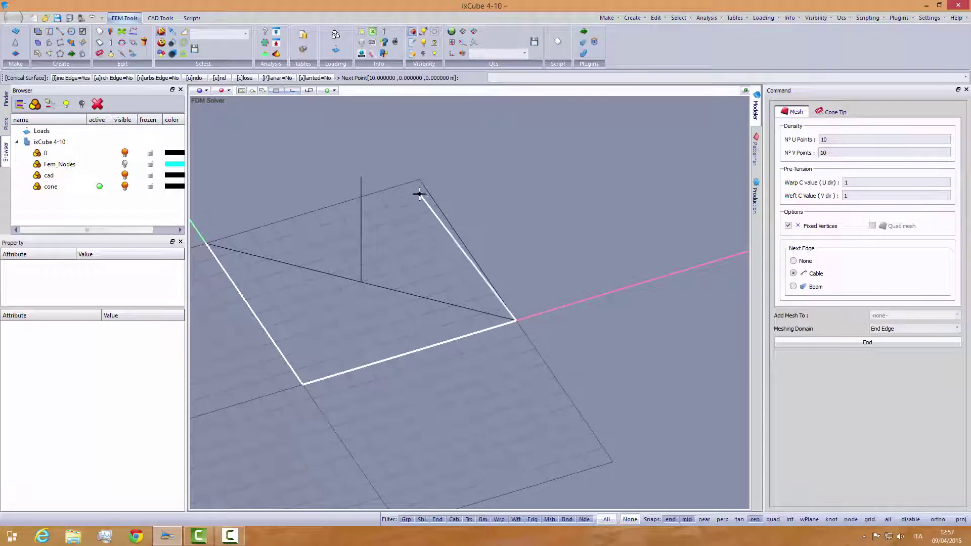
{"action": "left_click", "coordinate": [389, 211]}
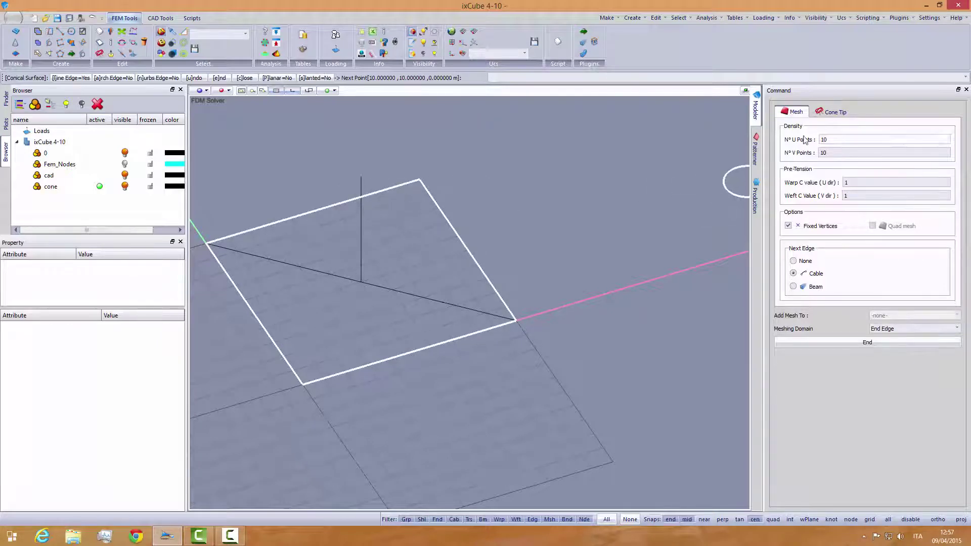
Set the cone tip's top ring radius to 0.3, place it at the vertical line's upper end, and finish the conical surface.
{"action": "left_click", "coordinate": [832, 114]}
{"action": "left_click_drag", "start_coordinate": [823, 144], "coordinate": [798, 146]}
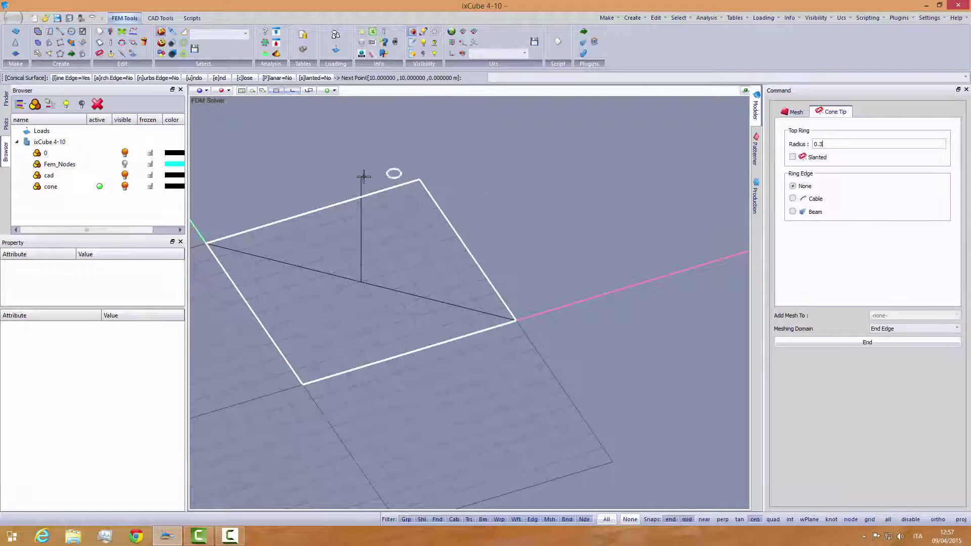
{"action": "scroll", "coordinate": [361, 177], "scroll_direction": "up", "scroll_amount": 1}
{"action": "left_click", "coordinate": [360, 176]}
{"action": "left_click", "coordinate": [809, 343]}
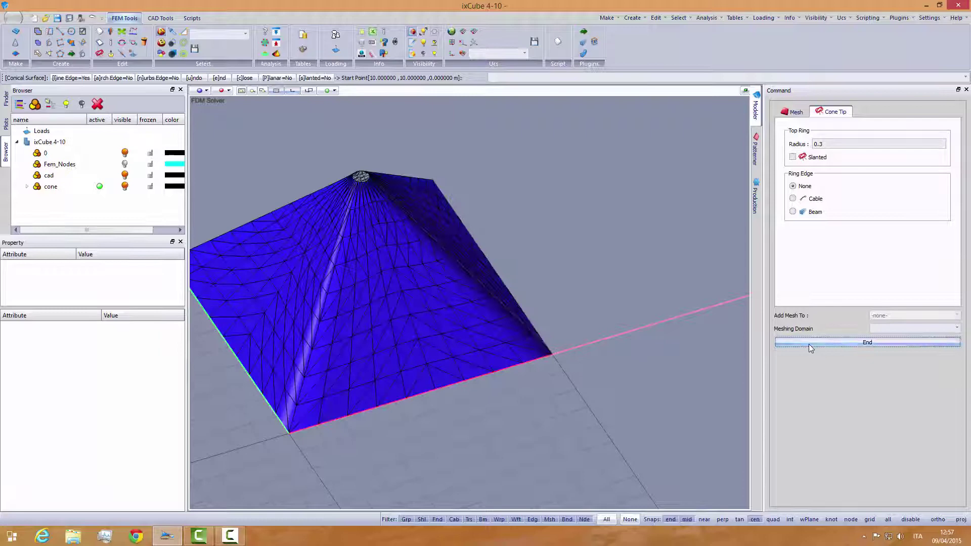
Show the mesh nodes and set the stiff restraint of all nodes on the cone's top ring to fixed.
{"action": "middle_click_drag", "start_coordinate": [637, 308], "coordinate": [546, 250]}
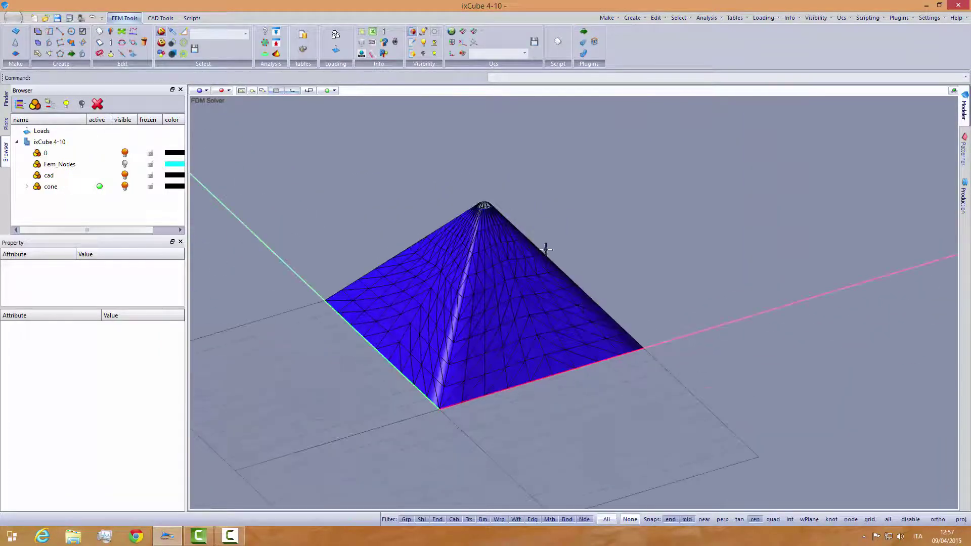
{"action": "scroll", "coordinate": [500, 214], "scroll_direction": "up", "scroll_amount": 2}
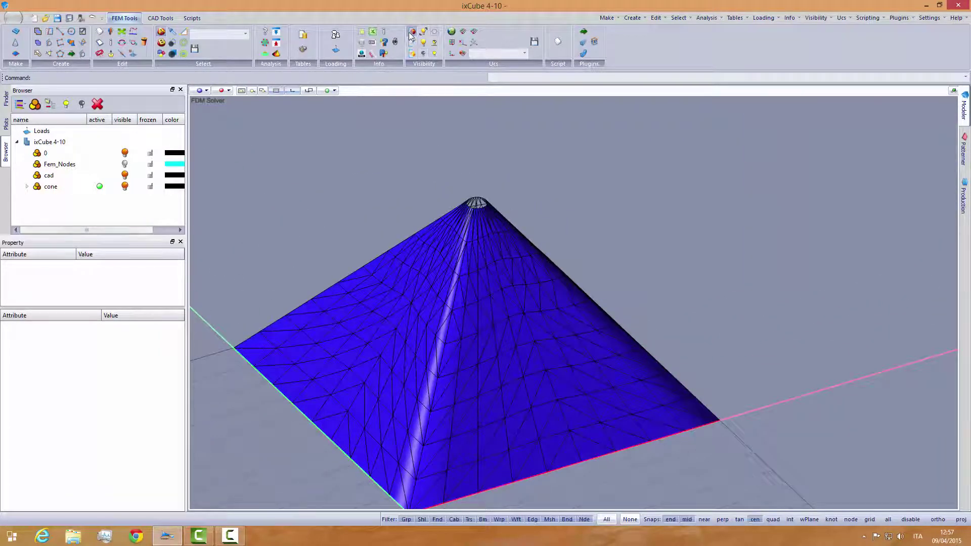
{"action": "scroll", "coordinate": [476, 202], "scroll_direction": "up", "scroll_amount": 3}
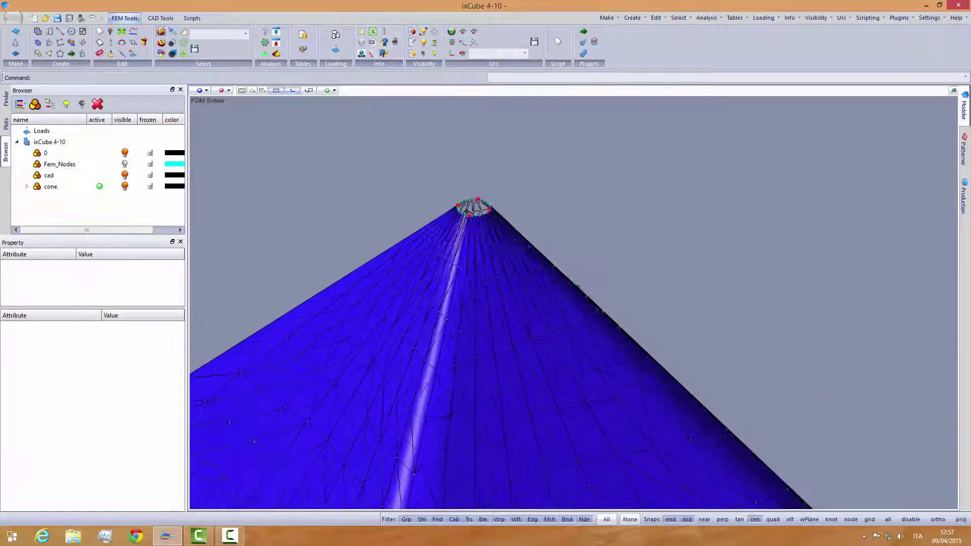
{"action": "middle_click_drag", "start_coordinate": [475, 230], "coordinate": [472, 220]}
{"action": "left_click_drag", "start_coordinate": [448, 268], "coordinate": [547, 328]}
{"action": "left_click", "coordinate": [84, 286]}
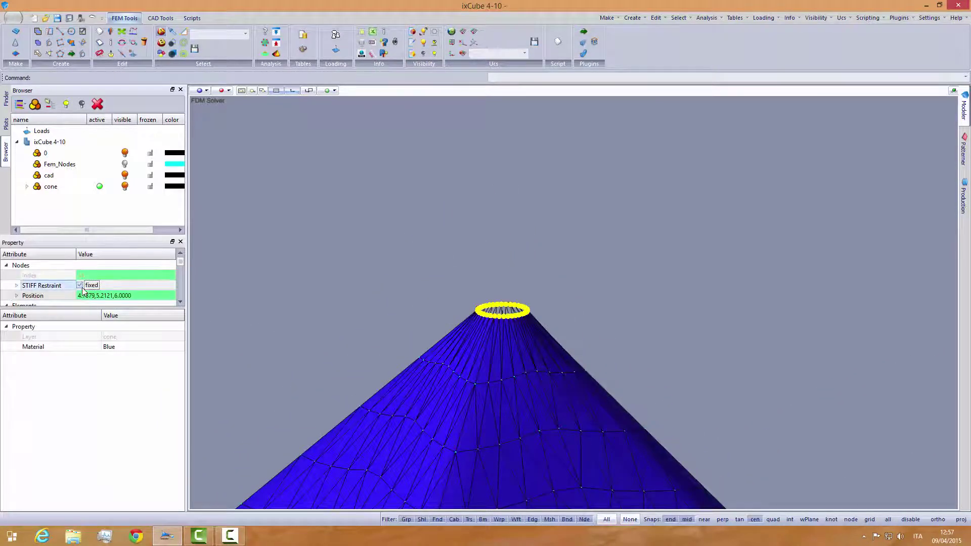
{"action": "left_click", "coordinate": [80, 286]}
{"action": "left_click", "coordinate": [272, 270]}
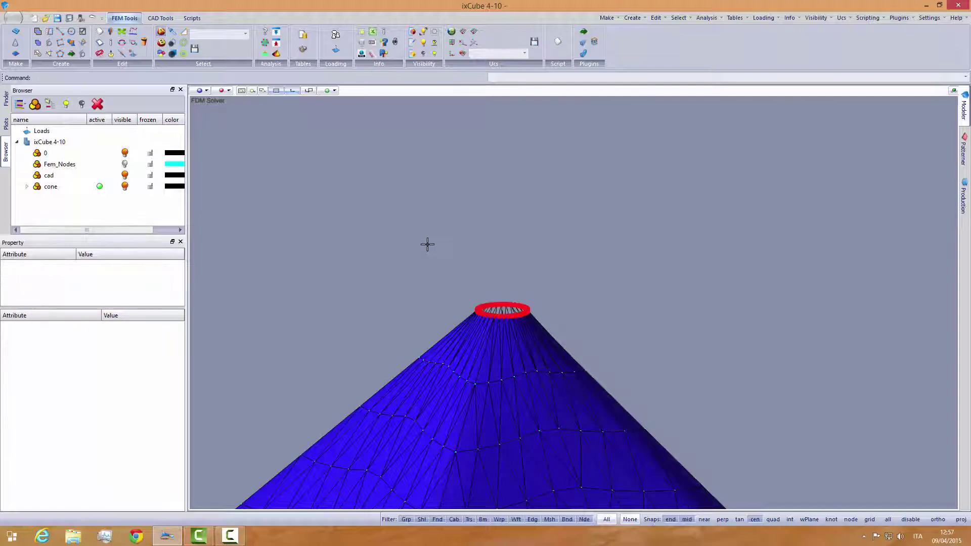
Inspect the cone layer's edge chains and the properties of the last chain.
{"action": "left_click", "coordinate": [27, 187]}
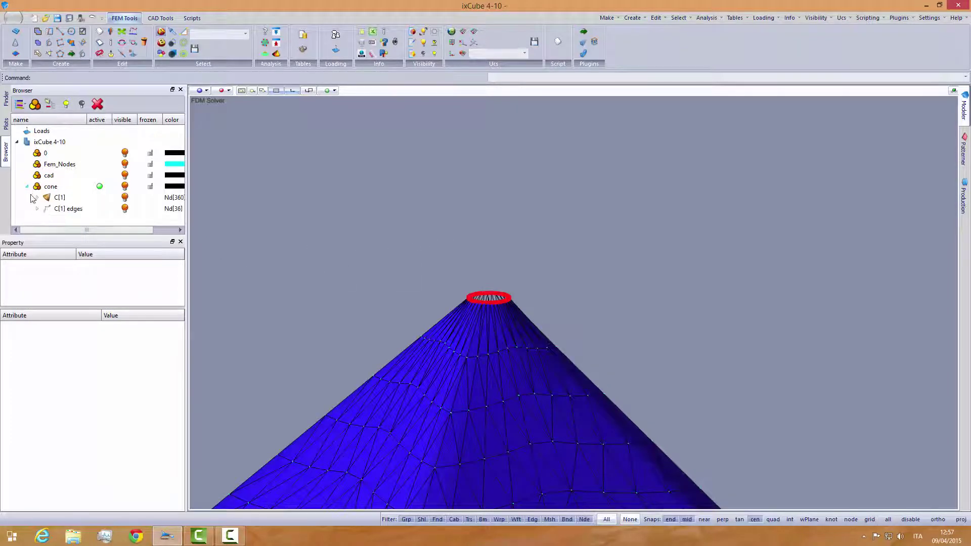
{"action": "left_click", "coordinate": [37, 209]}
{"action": "scroll", "coordinate": [72, 223], "scroll_direction": "down", "scroll_amount": 1}
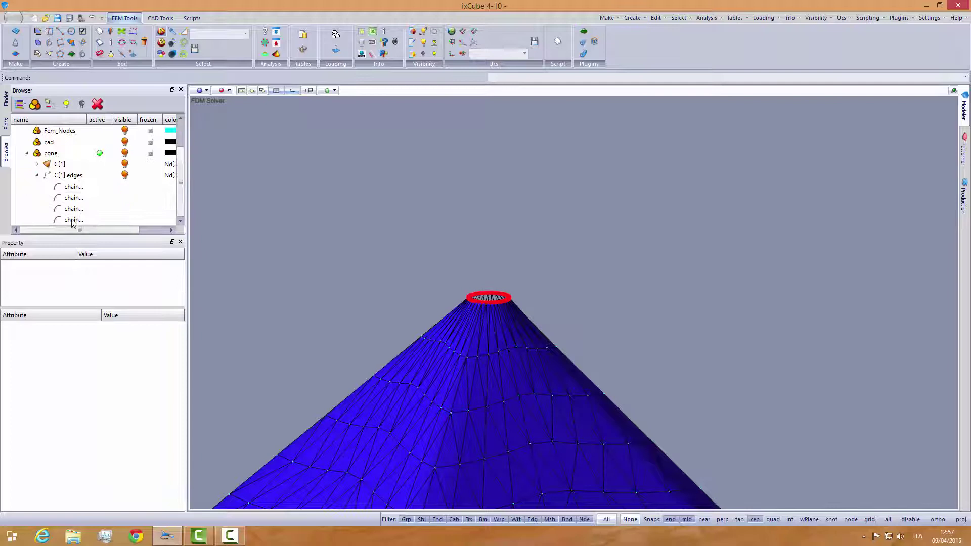
{"action": "left_click", "coordinate": [73, 221]}
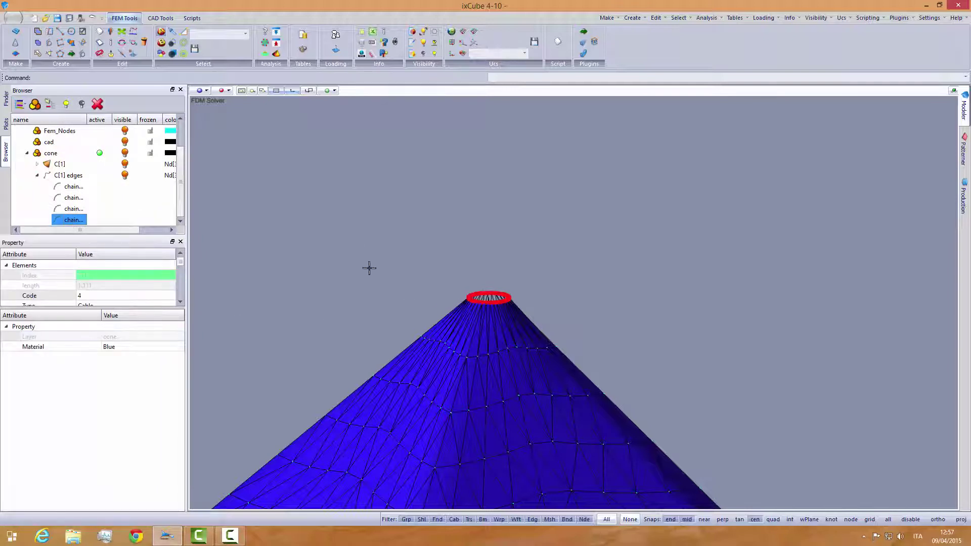
{"action": "left_click", "coordinate": [371, 199]}
{"action": "scroll", "coordinate": [421, 203], "scroll_direction": "down", "scroll_amount": 3}
{"action": "middle_click_drag", "start_coordinate": [446, 226], "coordinate": [425, 265]}
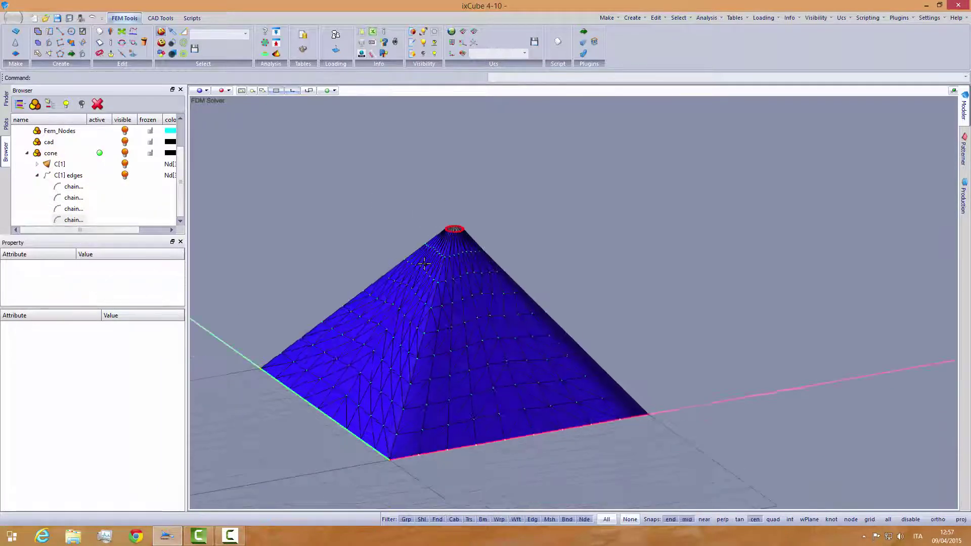
Save the model as cone in the models folder on drive C.
{"action": "left_click", "coordinate": [13, 18]}
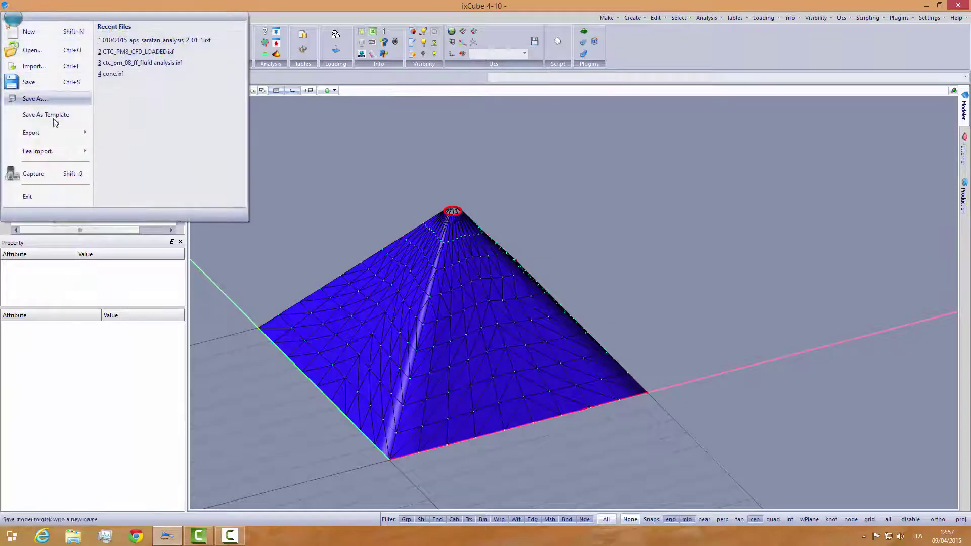
{"action": "left_click", "coordinate": [53, 101]}
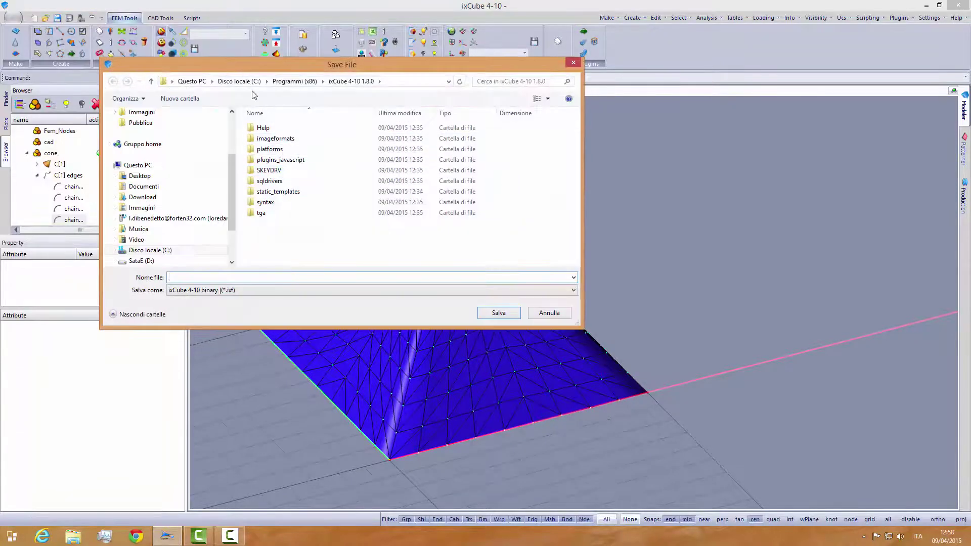
{"action": "left_click", "coordinate": [239, 81]}
{"action": "scroll", "coordinate": [306, 195], "scroll_direction": "down", "scroll_amount": 3}
{"action": "left_click", "coordinate": [500, 315]}
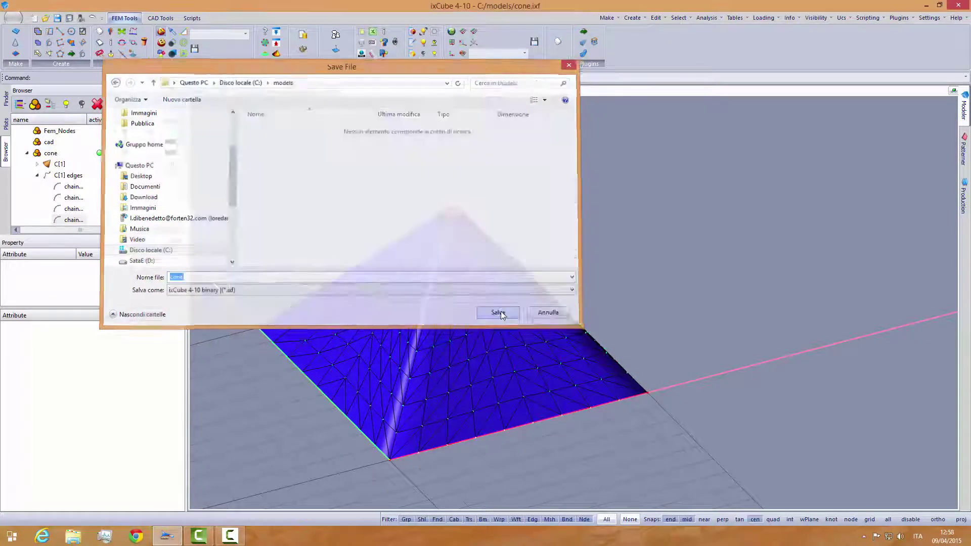
Run form finding on the conical membrane and check the resulting shape around the top ring.
{"action": "left_click", "coordinate": [264, 43]}
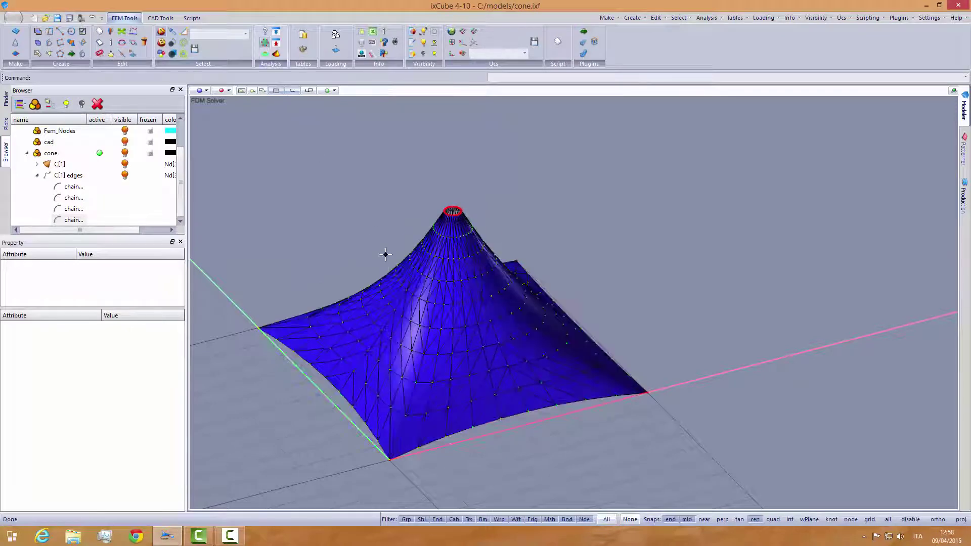
{"action": "middle_click_drag", "start_coordinate": [424, 315], "coordinate": [457, 321]}
{"action": "scroll", "coordinate": [457, 321], "scroll_direction": "up", "scroll_amount": 5}
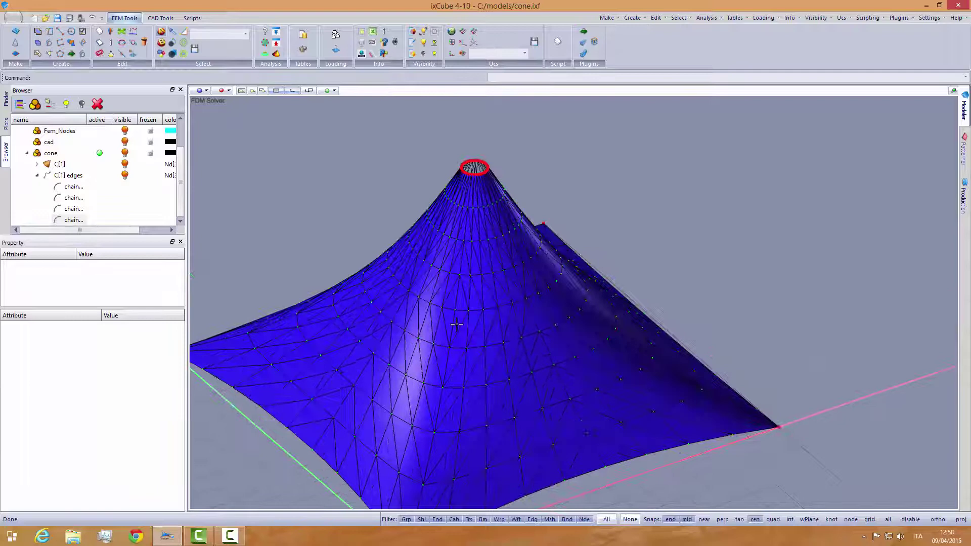
{"action": "scroll", "coordinate": [444, 241], "scroll_direction": "up", "scroll_amount": 5}
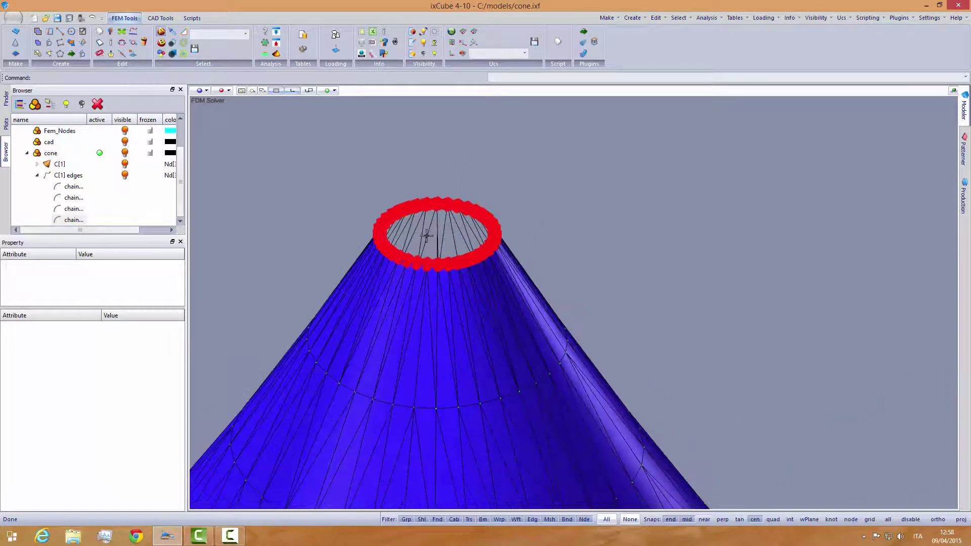
{"action": "scroll", "coordinate": [426, 235], "scroll_direction": "down", "scroll_amount": 10}
{"action": "middle_click_drag", "start_coordinate": [445, 253], "coordinate": [446, 274]}
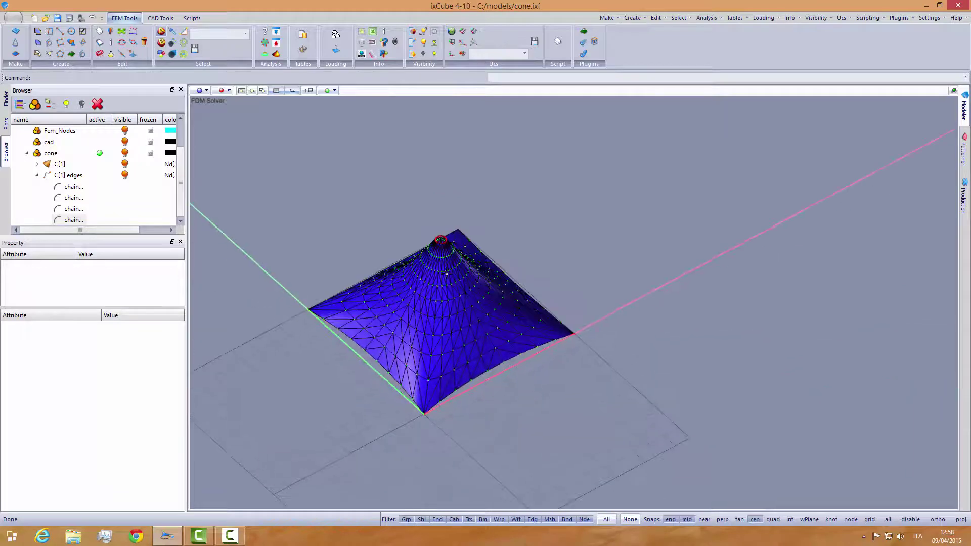
{"action": "scroll", "coordinate": [448, 219], "scroll_direction": "up", "scroll_amount": 6}
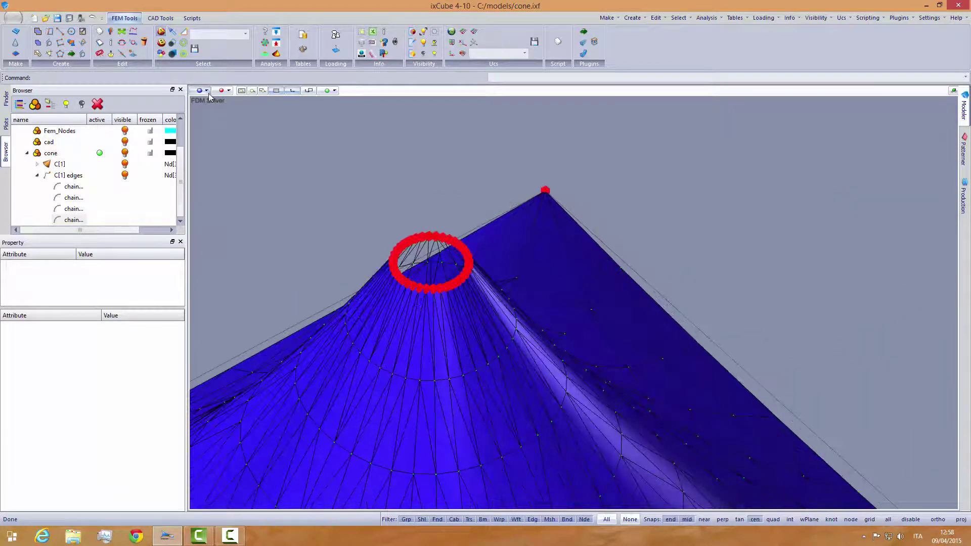
Start editing the conical tip, with mesh nodes hidden, near snap enabled and the surface in wireframe.
{"action": "left_click", "coordinate": [412, 31]}
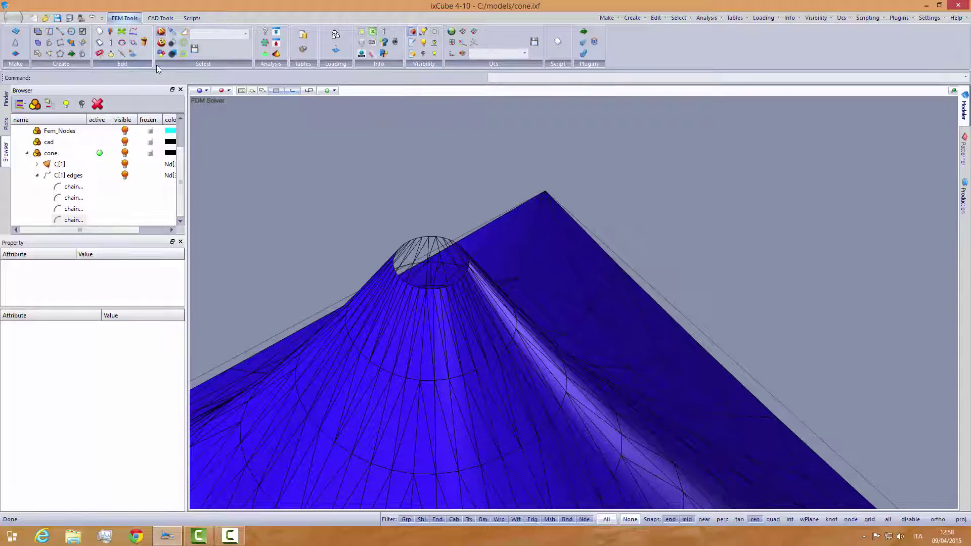
{"action": "left_click", "coordinate": [99, 53]}
{"action": "scroll", "coordinate": [442, 262], "scroll_direction": "up", "scroll_amount": 3}
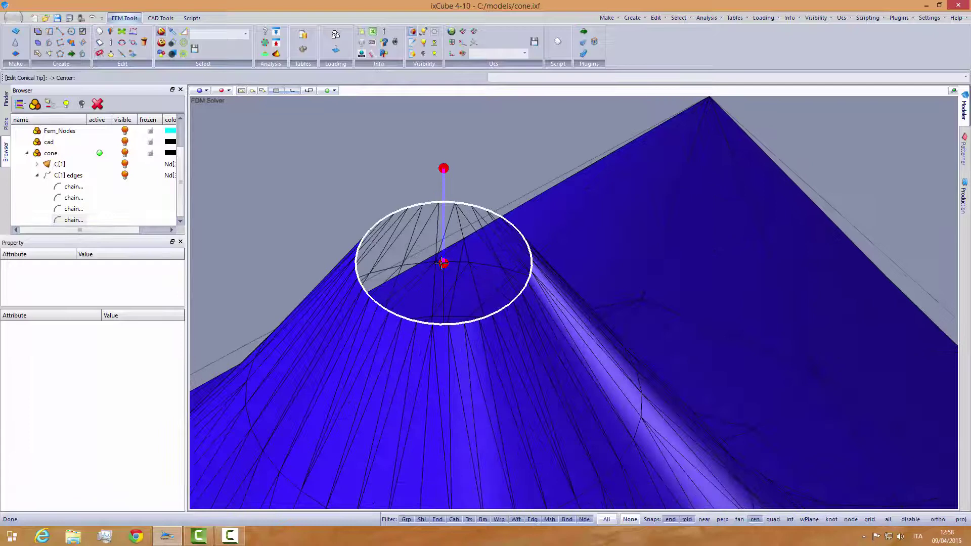
{"action": "scroll", "coordinate": [441, 262], "scroll_direction": "down", "scroll_amount": 3}
{"action": "left_click", "coordinate": [501, 344]}
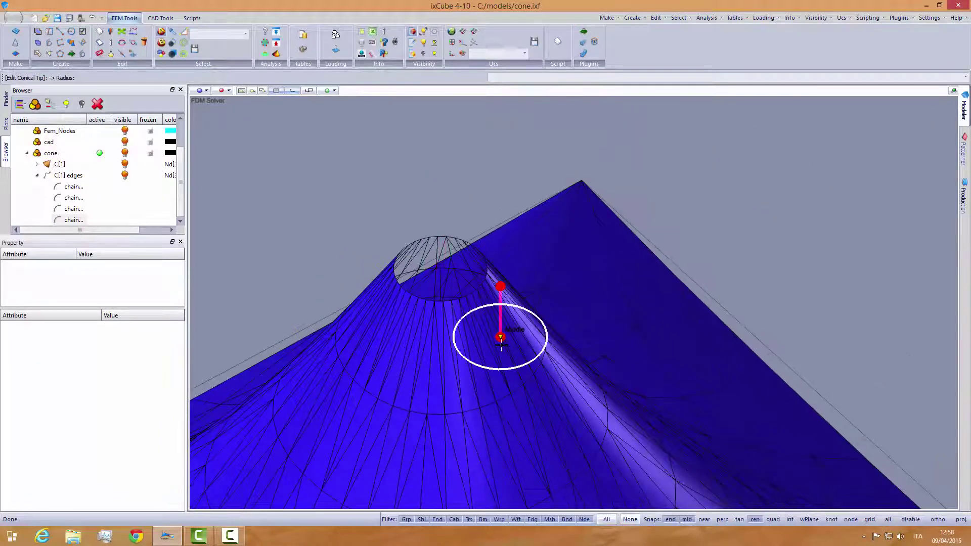
{"action": "left_click", "coordinate": [704, 519]}
{"action": "scroll", "coordinate": [492, 321], "scroll_direction": "down", "scroll_amount": 2}
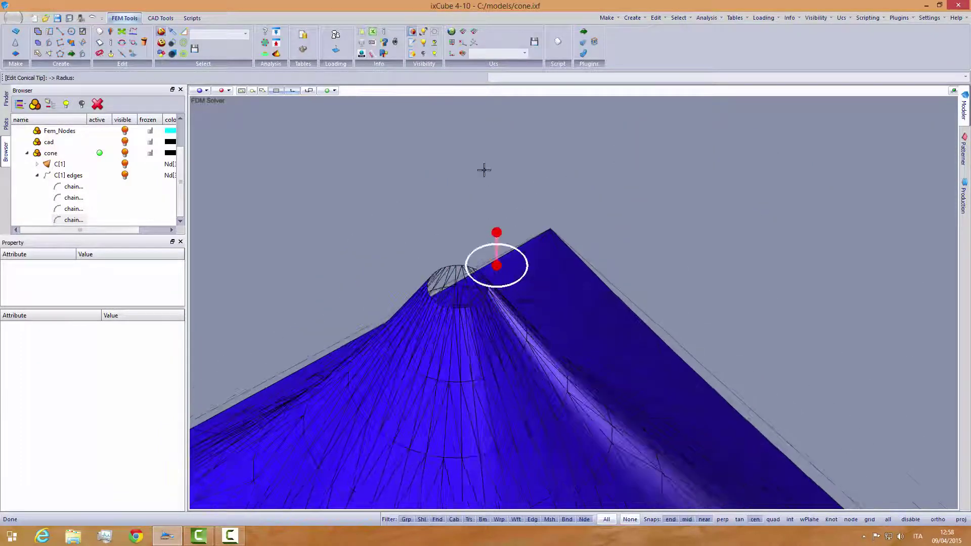
{"action": "left_click", "coordinate": [412, 53]}
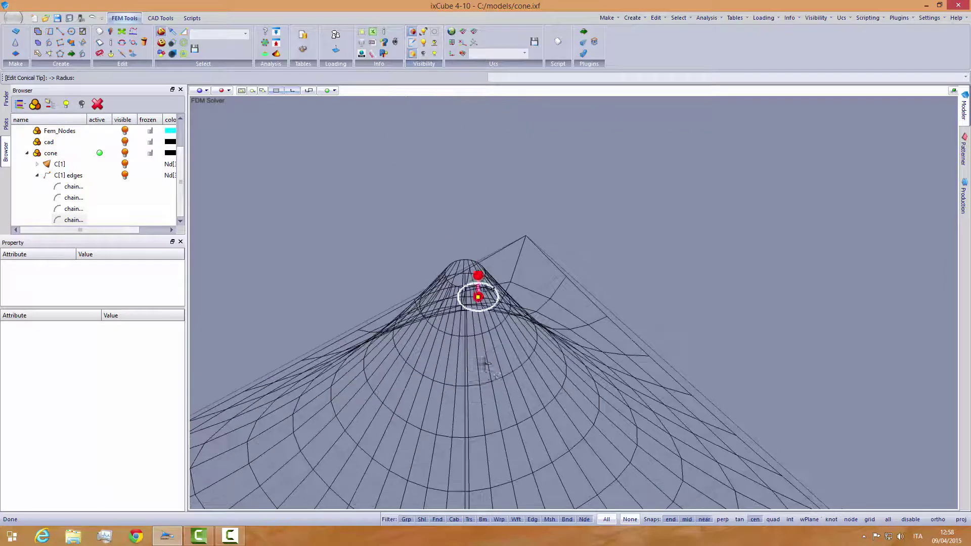
Place the conical tip's ring centre at a lower point on the vertical line using the near snap.
{"action": "scroll", "coordinate": [483, 363], "scroll_direction": "up", "scroll_amount": 5}
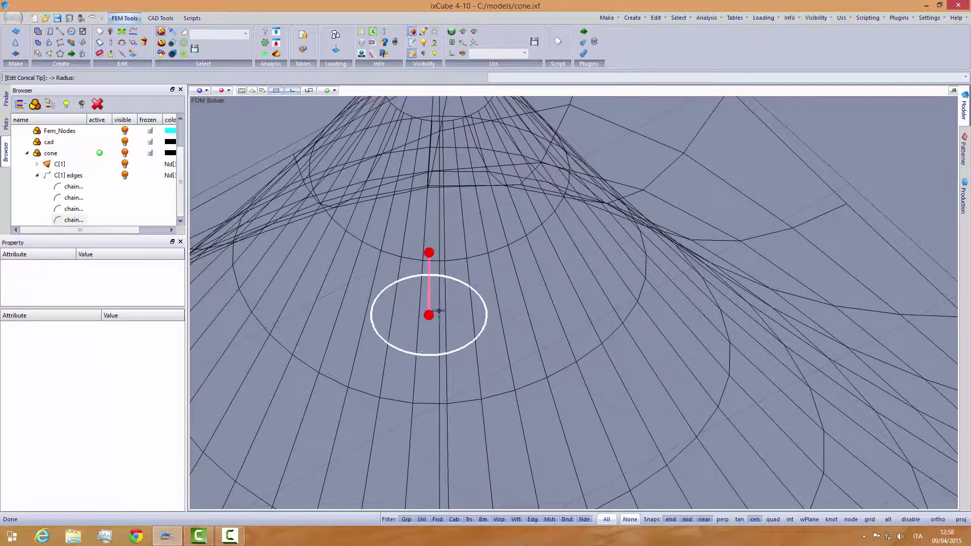
{"action": "scroll", "coordinate": [439, 313], "scroll_direction": "down", "scroll_amount": 5}
{"action": "scroll", "coordinate": [568, 347], "scroll_direction": "up", "scroll_amount": 5}
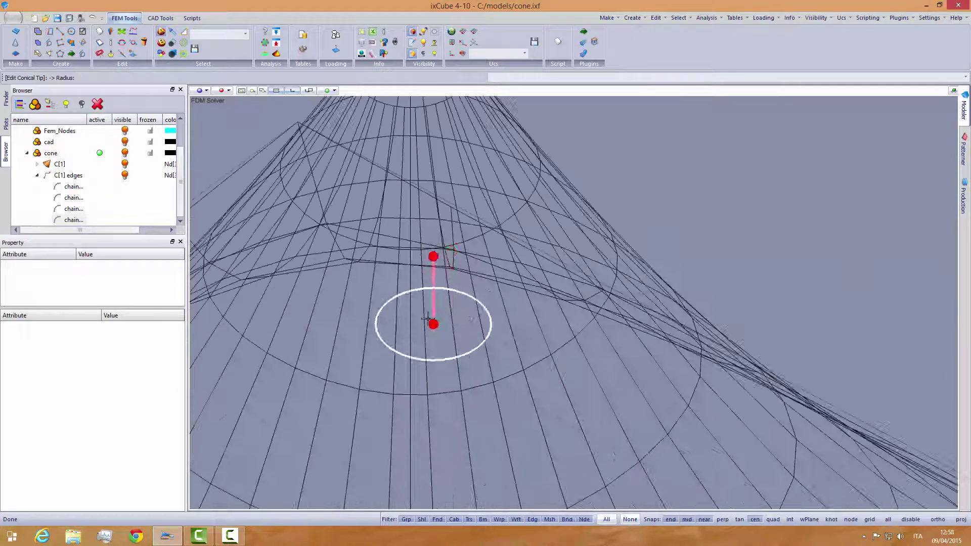
{"action": "scroll", "coordinate": [428, 319], "scroll_direction": "up", "scroll_amount": 3}
{"action": "left_click", "coordinate": [403, 276]}
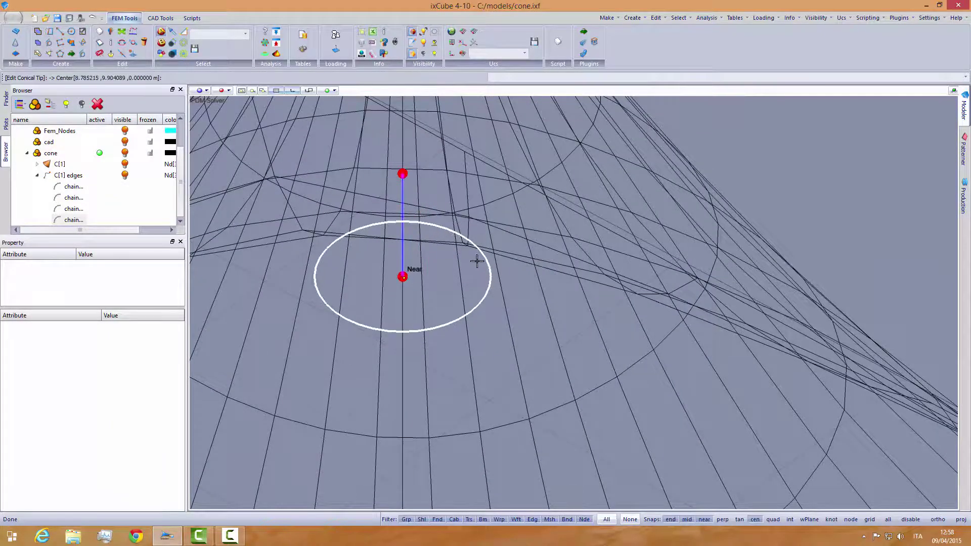
{"action": "scroll", "coordinate": [477, 261], "scroll_direction": "down", "scroll_amount": 5}
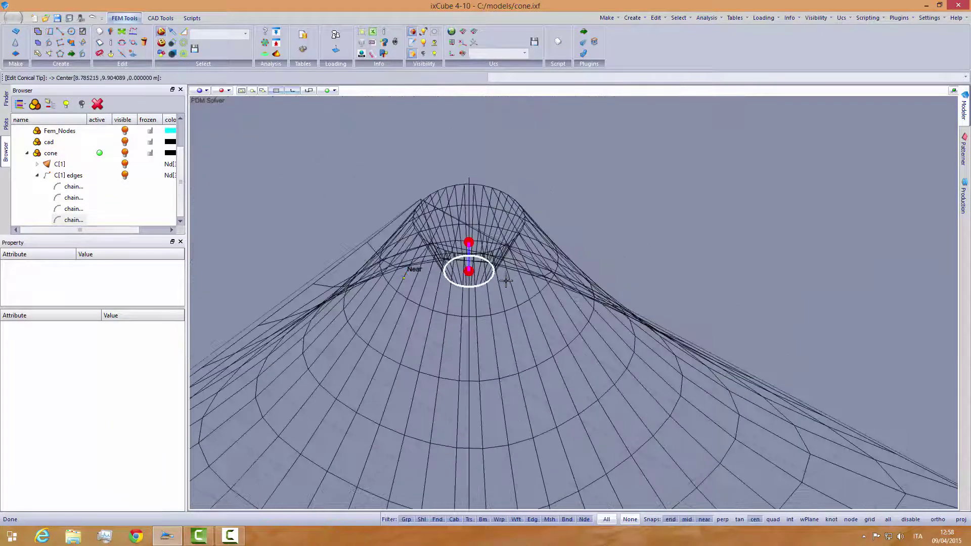
Rerun form finding for the lowered tip and view the whole cone.
{"action": "left_click", "coordinate": [266, 43]}
{"action": "scroll", "coordinate": [437, 189], "scroll_direction": "down", "scroll_amount": 2}
{"action": "middle_click_drag", "start_coordinate": [457, 297], "coordinate": [455, 264]}
{"action": "scroll", "coordinate": [478, 262], "scroll_direction": "down", "scroll_amount": 3}
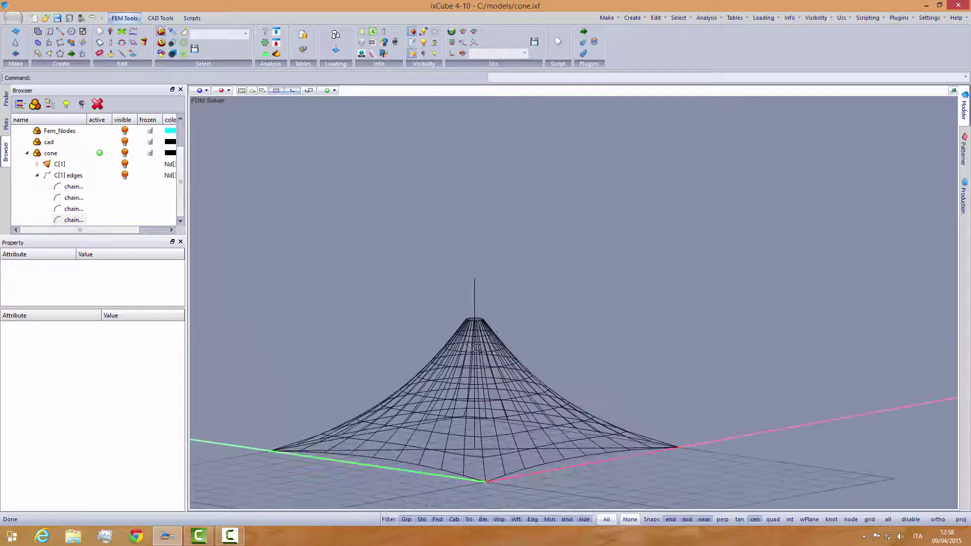
{"action": "mouse_move", "coordinate": [475, 348]}
{"action": "middle_mouse_down"}
{"action": "mouse_move", "coordinate": [472, 320]}
{"action": "mouse_move", "coordinate": [458, 344]}
{"action": "middle_mouse_up"}
{"action": "left_click", "coordinate": [59, 165]}
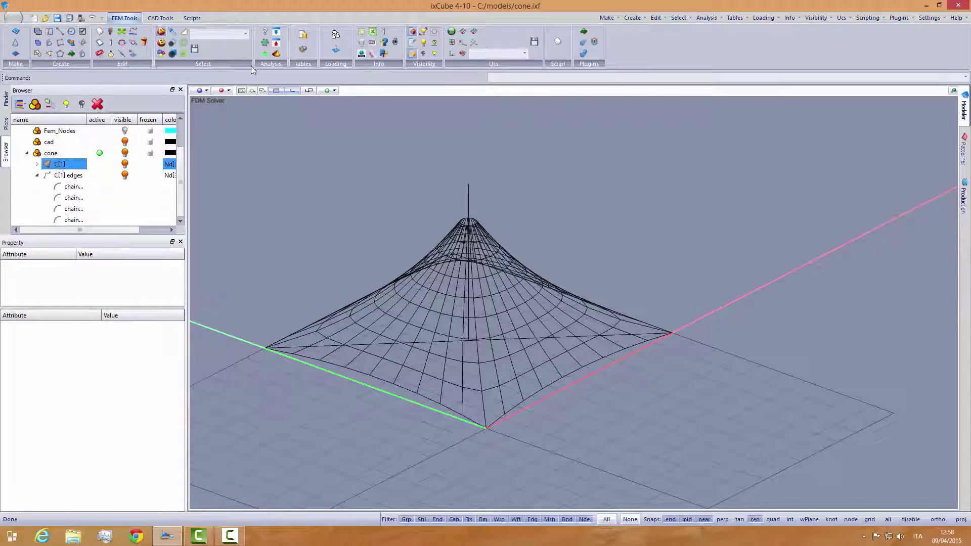
{"action": "left_click", "coordinate": [186, 45]}
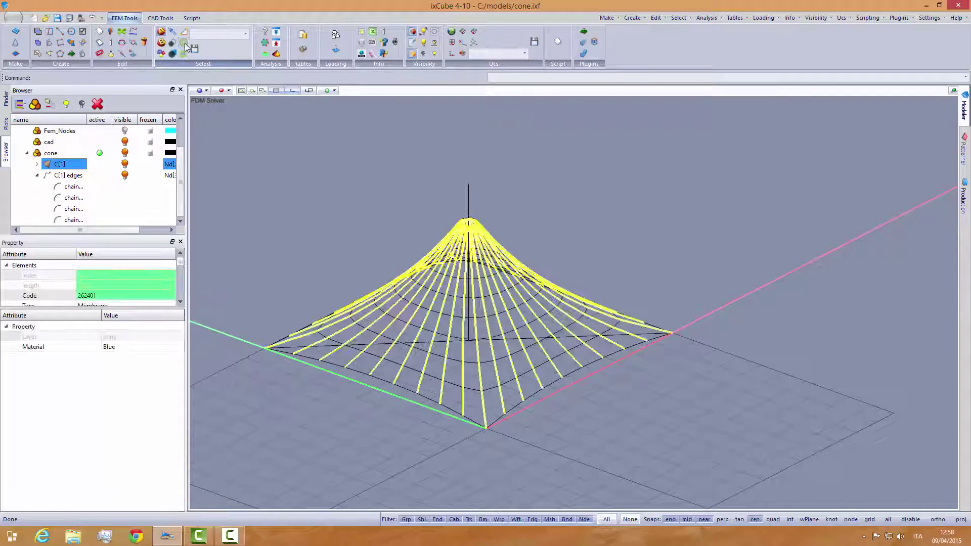
{"action": "key", "text": "Escape"}
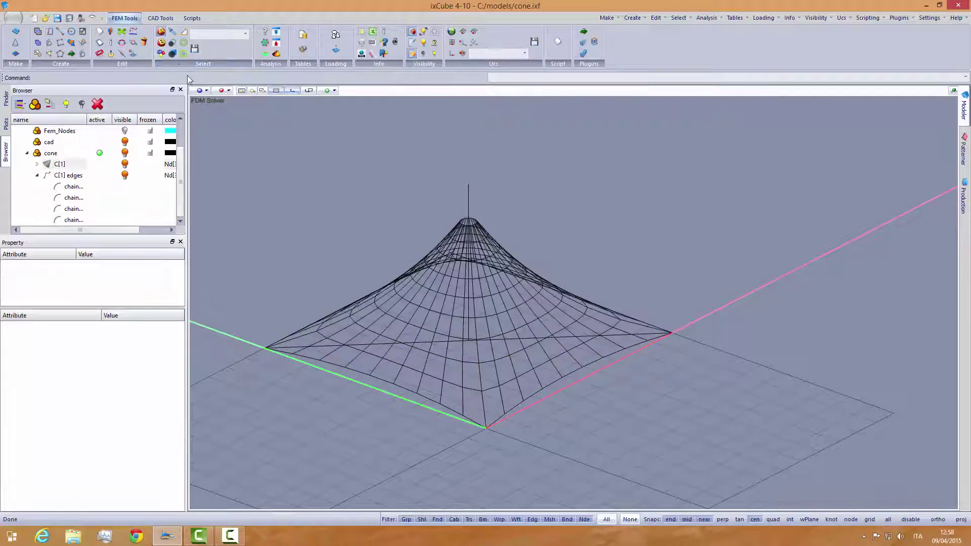
Select all the membrane's horizontal ring elements and set their C Value to 3.
{"action": "left_click", "coordinate": [183, 53]}
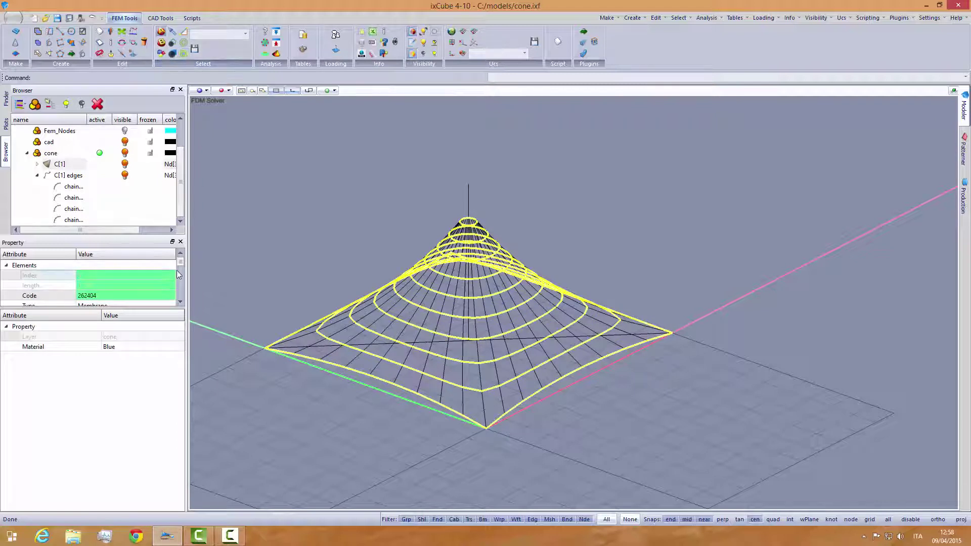
{"action": "left_click_drag", "start_coordinate": [180, 263], "coordinate": [180, 276]}
{"action": "left_click", "coordinate": [109, 267]}
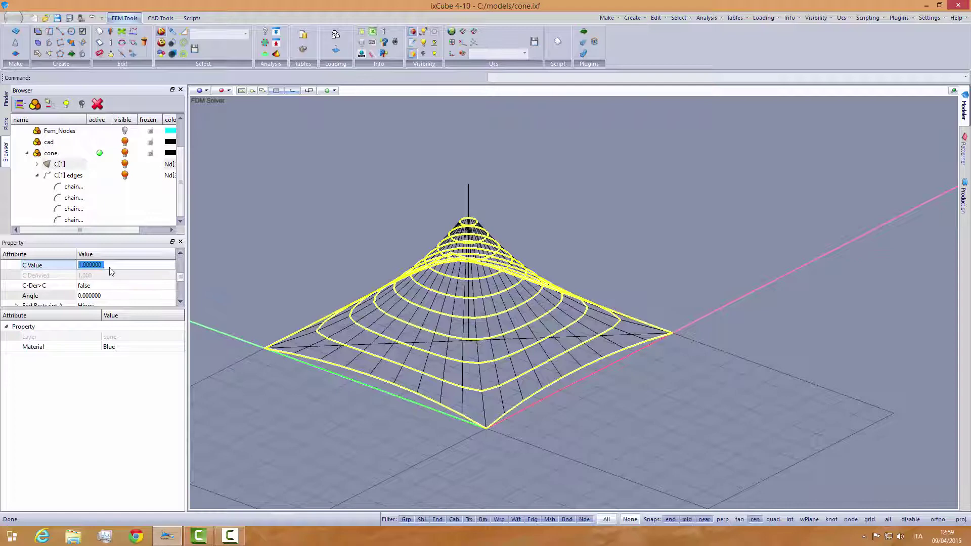
{"action": "type", "text": "3"}
{"action": "key", "text": "Return"}
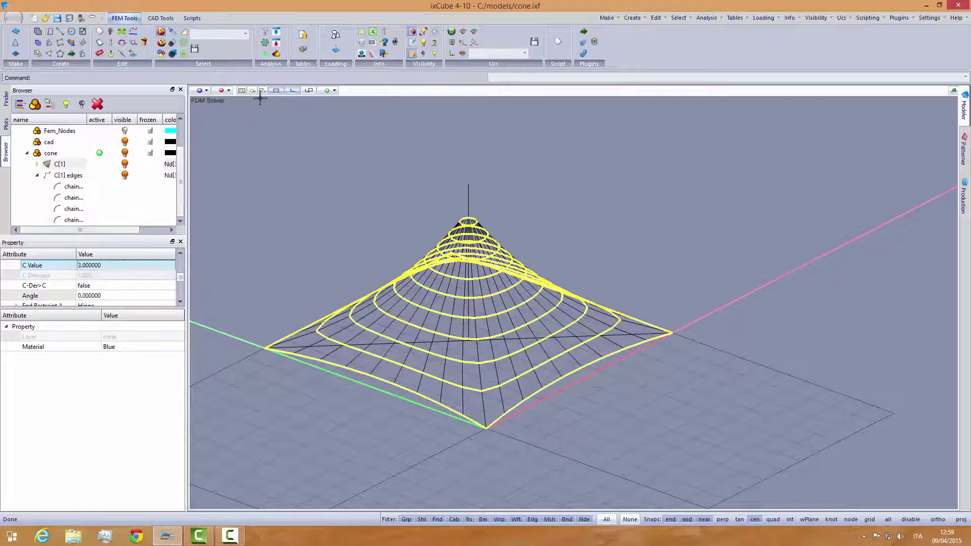
Rerun form finding with the changed ring stiffness and display the membrane shaded.
{"action": "left_click", "coordinate": [269, 51]}
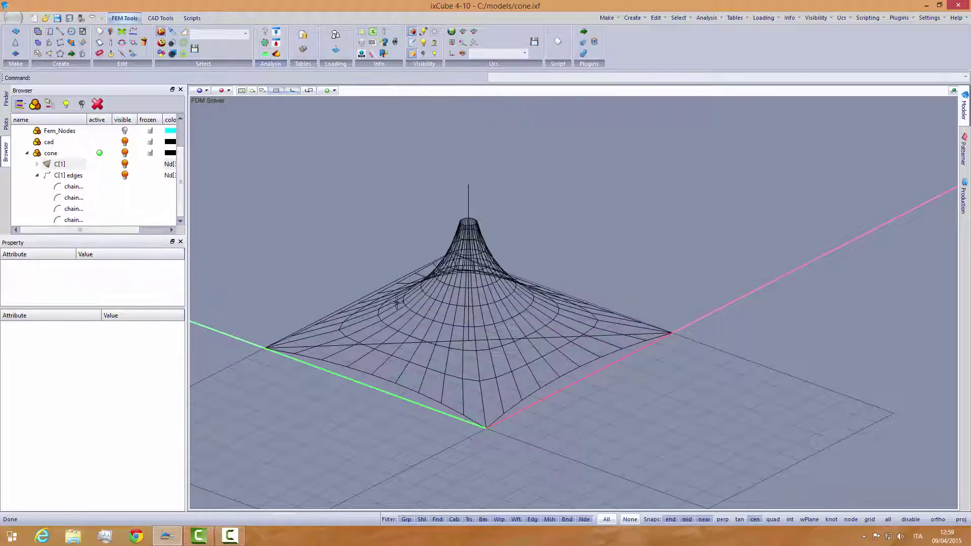
{"action": "left_click", "coordinate": [414, 55]}
{"action": "scroll", "coordinate": [436, 308], "scroll_direction": "down", "scroll_amount": 1}
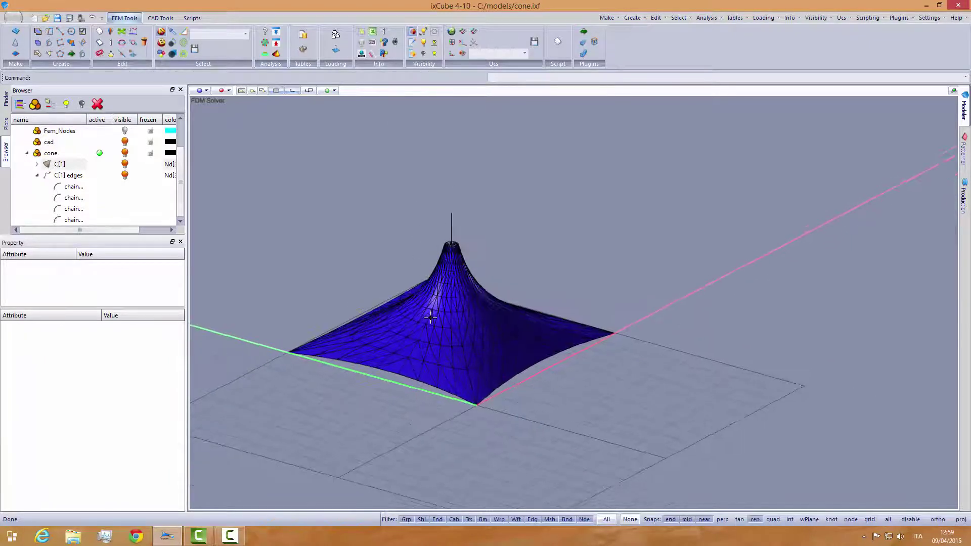
{"action": "middle_click_drag", "start_coordinate": [430, 318], "coordinate": [421, 312]}
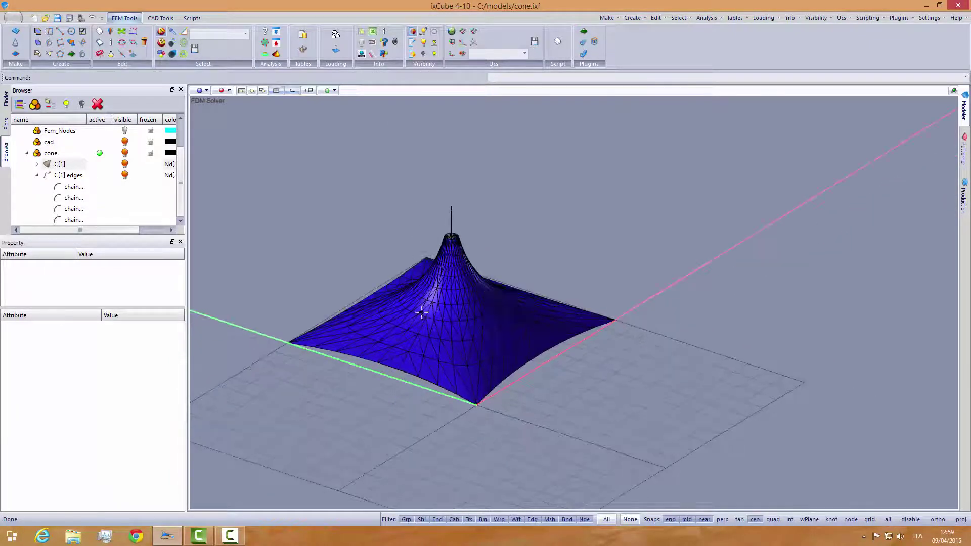
Examine the form-found membrane up close and save the model to its existing file.
{"action": "left_click", "coordinate": [252, 91]}
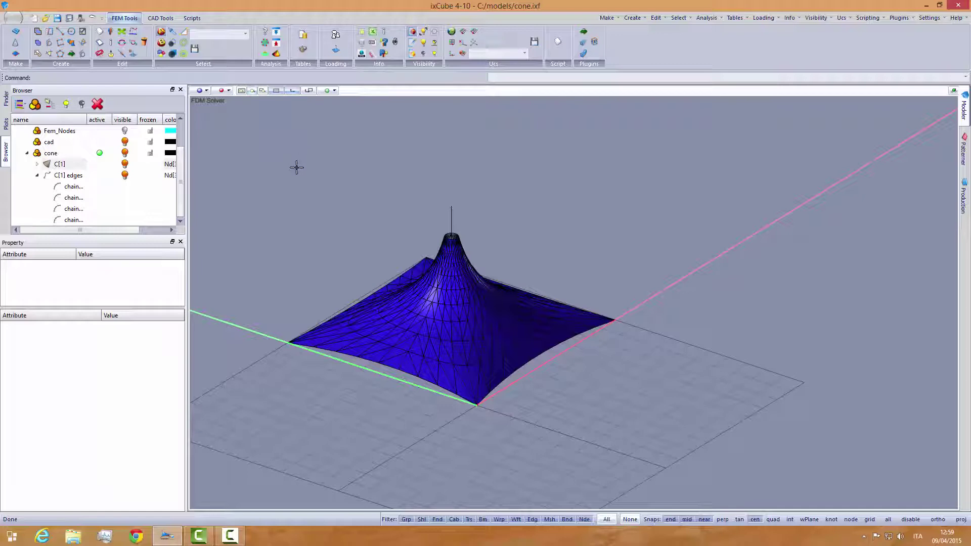
{"action": "left_click", "coordinate": [241, 90]}
{"action": "middle_click_drag", "start_coordinate": [589, 346], "coordinate": [551, 321]}
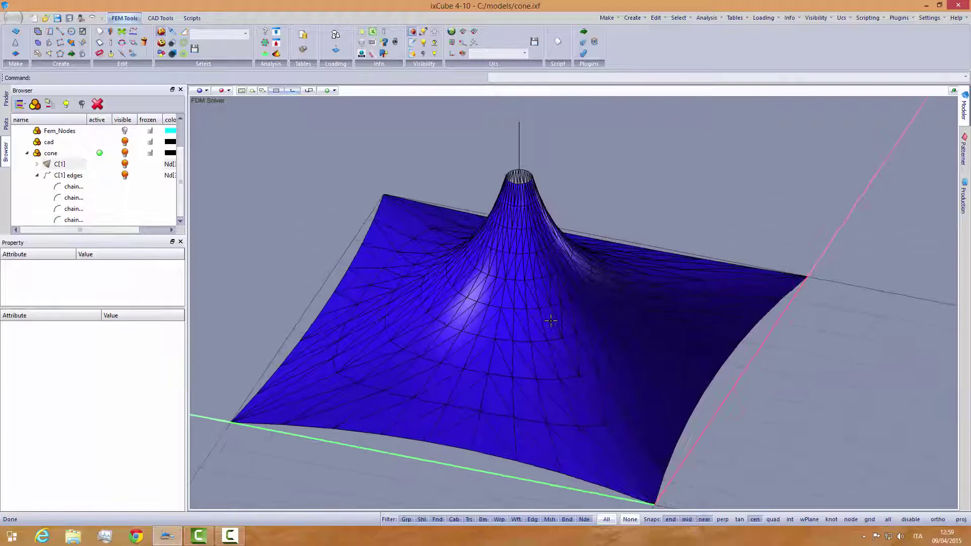
{"action": "left_click", "coordinate": [15, 21]}
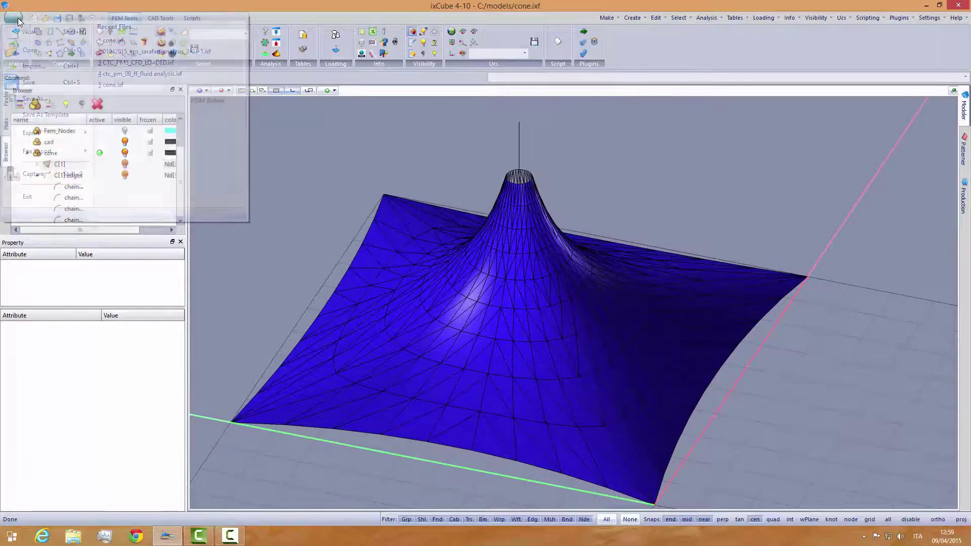
{"action": "left_click", "coordinate": [32, 87]}
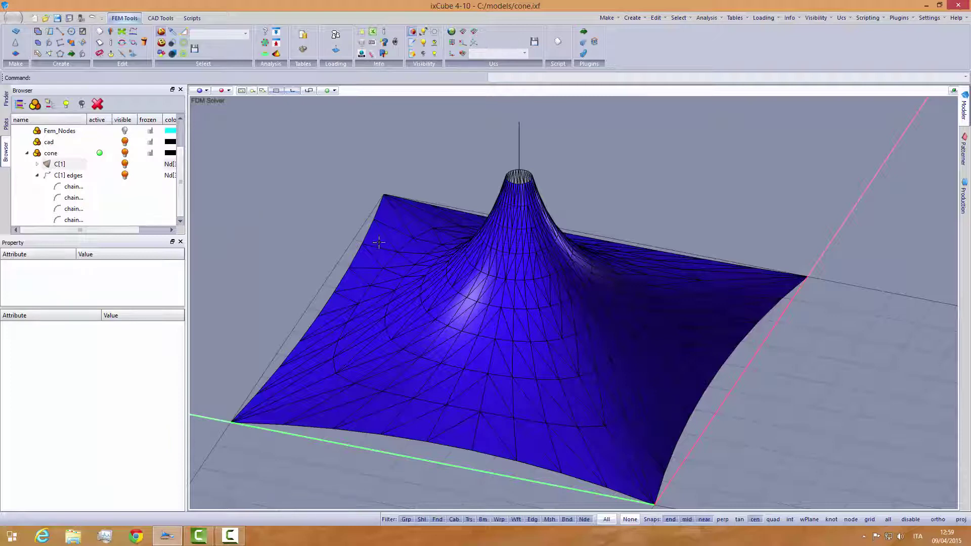
Show the Tools palette and bring up its Smart Object component library.
{"action": "scroll", "coordinate": [541, 172], "scroll_direction": "up", "scroll_amount": 3}
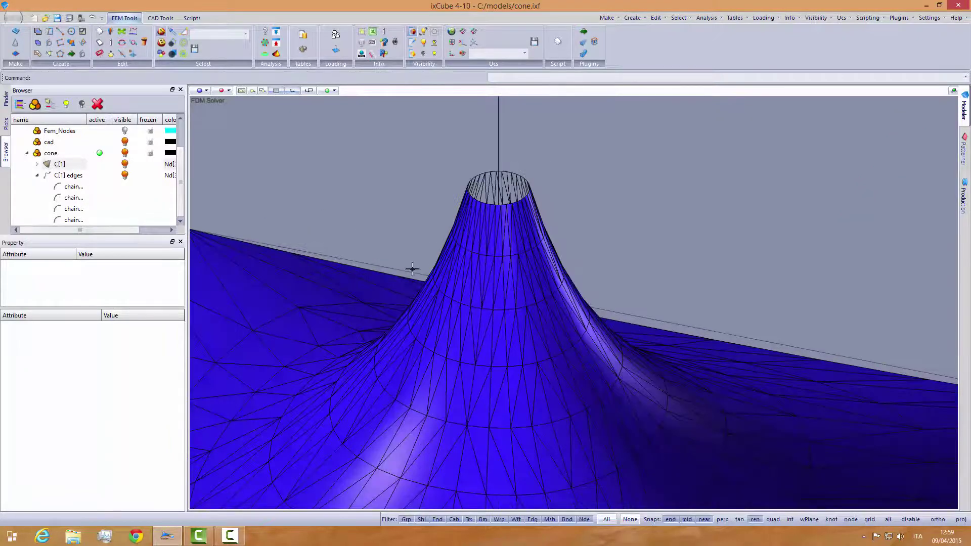
{"action": "scroll", "coordinate": [400, 276], "scroll_direction": "down", "scroll_amount": 2}
{"action": "scroll", "coordinate": [467, 246], "scroll_direction": "up", "scroll_amount": 1}
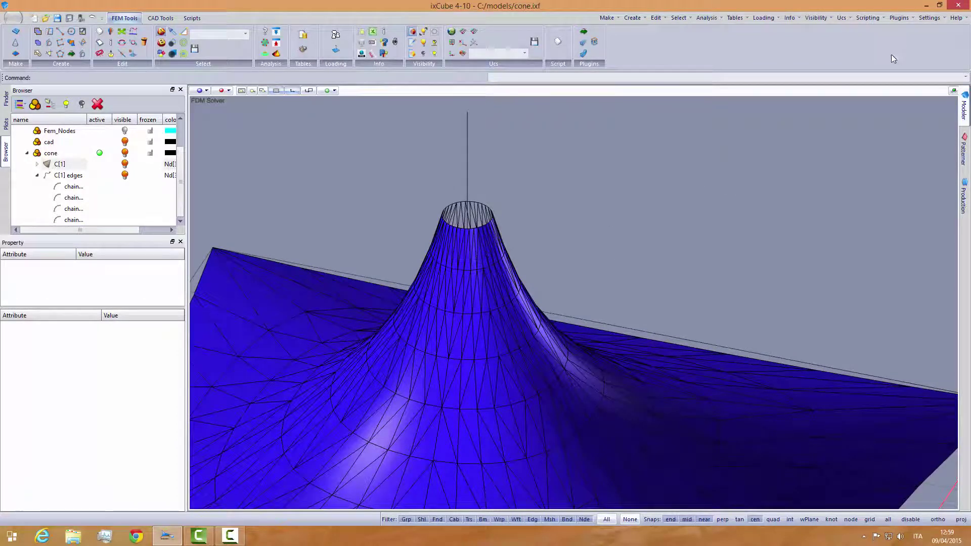
{"action": "right_click", "coordinate": [917, 56]}
{"action": "right_click", "coordinate": [865, 52]}
{"action": "right_click", "coordinate": [856, 51]}
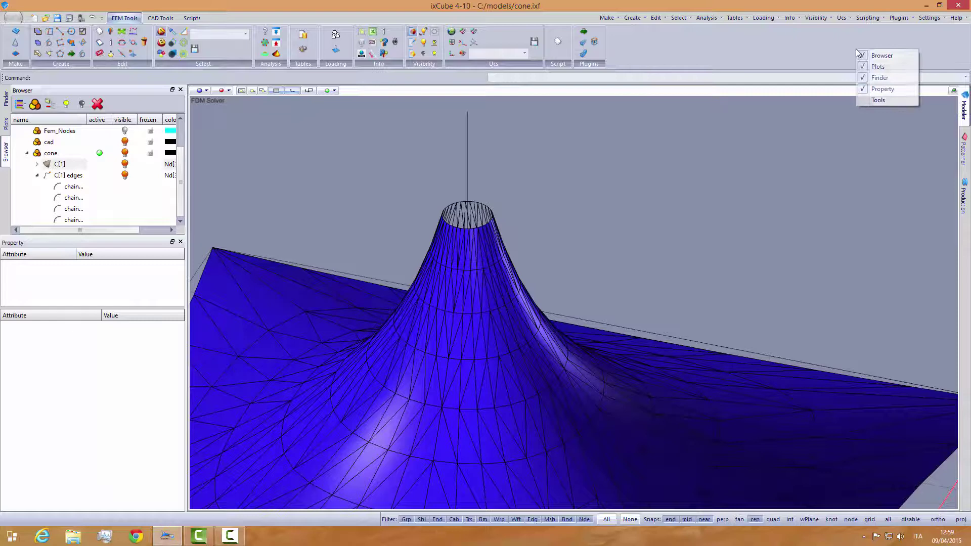
{"action": "left_click", "coordinate": [875, 100]}
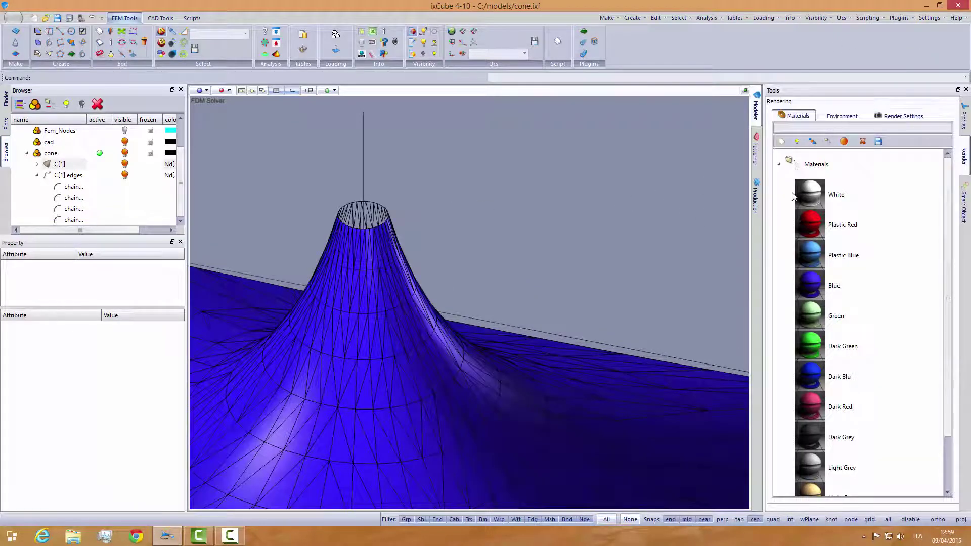
{"action": "left_click", "coordinate": [779, 163]}
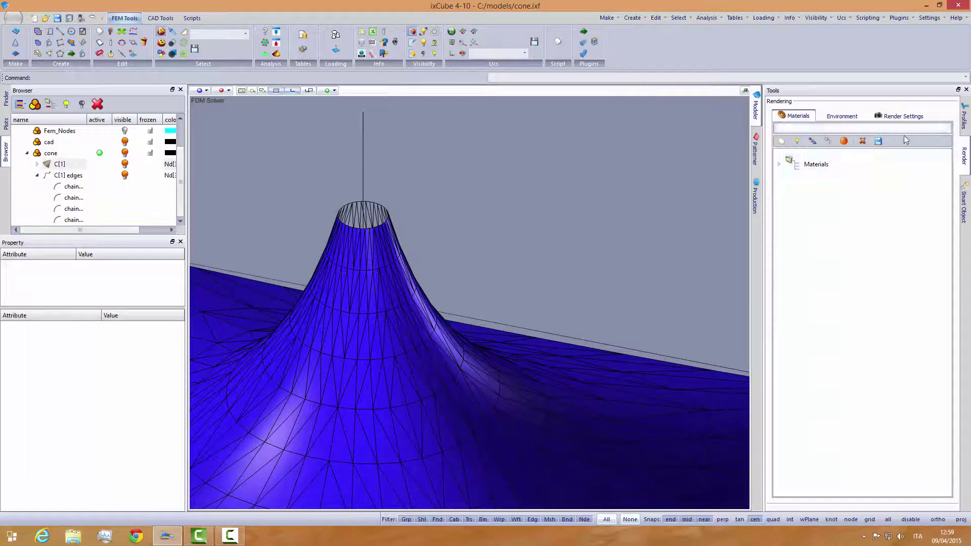
{"action": "left_click", "coordinate": [965, 227]}
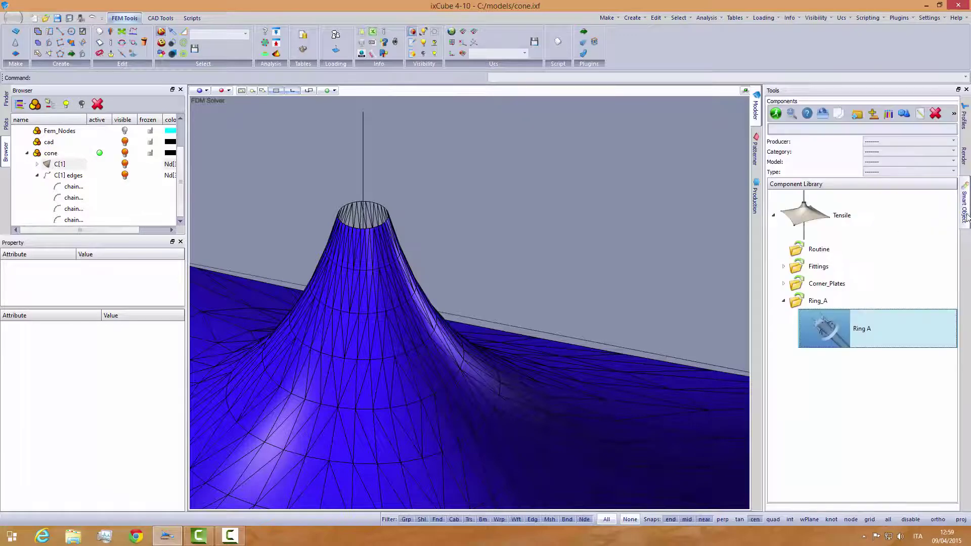
Browse the Fittings and Corner_Plates folders of the Tensile component library and expand the Ring_A folder.
{"action": "left_click", "coordinate": [784, 301]}
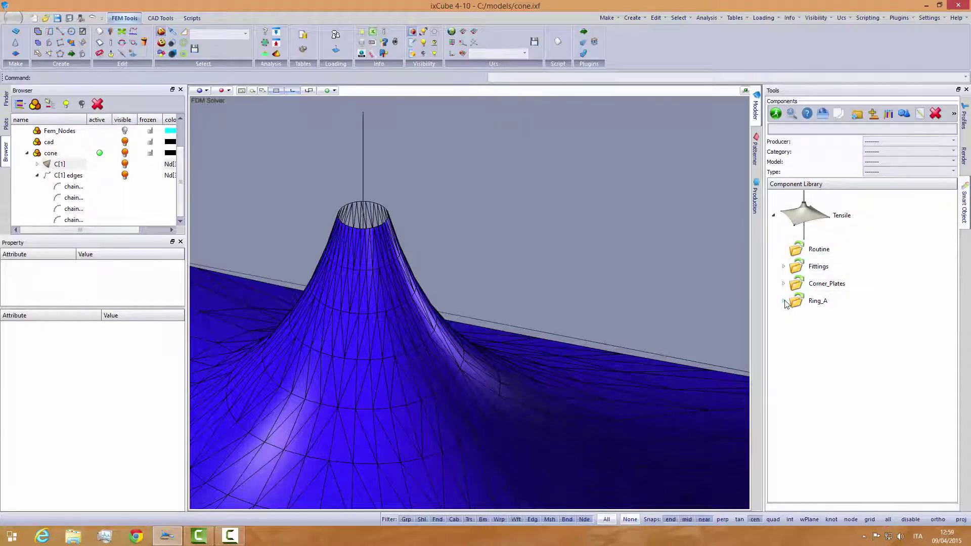
{"action": "left_click", "coordinate": [783, 267]}
{"action": "left_click", "coordinate": [784, 266]}
{"action": "left_click", "coordinate": [784, 283]}
{"action": "left_click", "coordinate": [784, 283]}
{"action": "left_click", "coordinate": [783, 301]}
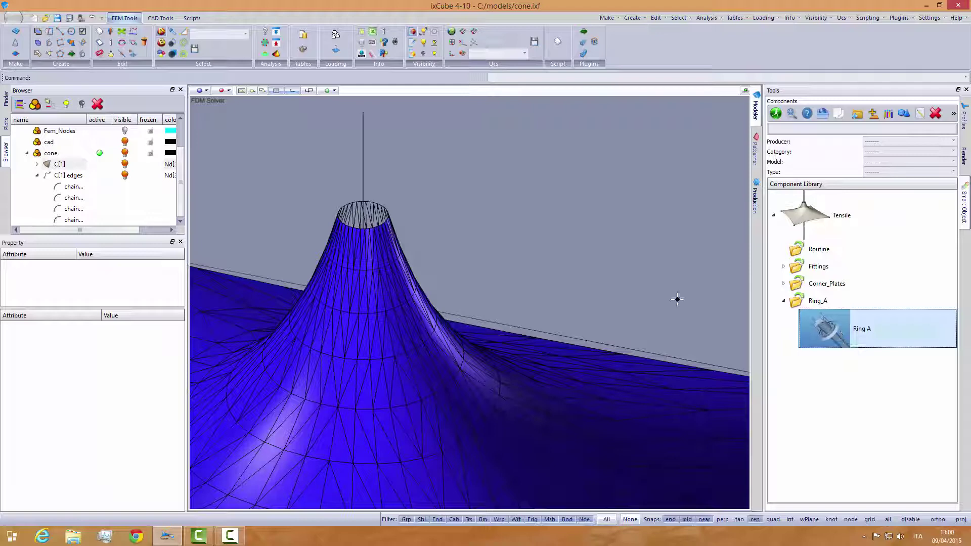
Draw a circle through three points on the membrane's top ring edge.
{"action": "scroll", "coordinate": [384, 192], "scroll_direction": "up", "scroll_amount": 3}
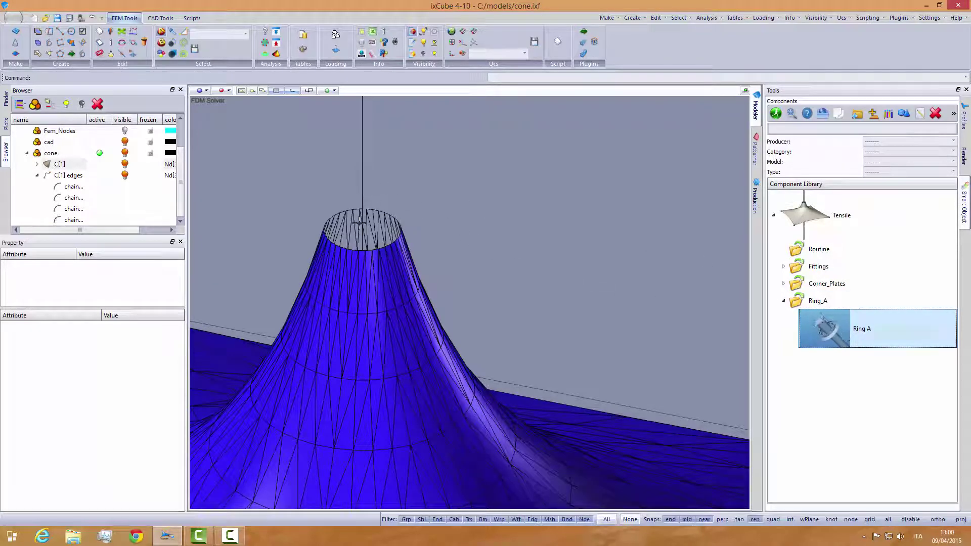
{"action": "scroll", "coordinate": [365, 212], "scroll_direction": "up", "scroll_amount": 2}
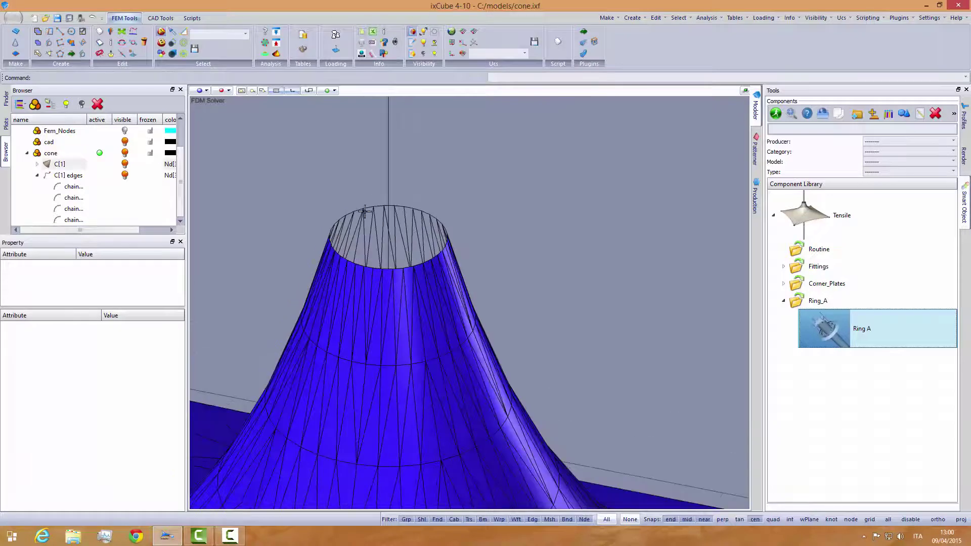
{"action": "left_click", "coordinate": [166, 21]}
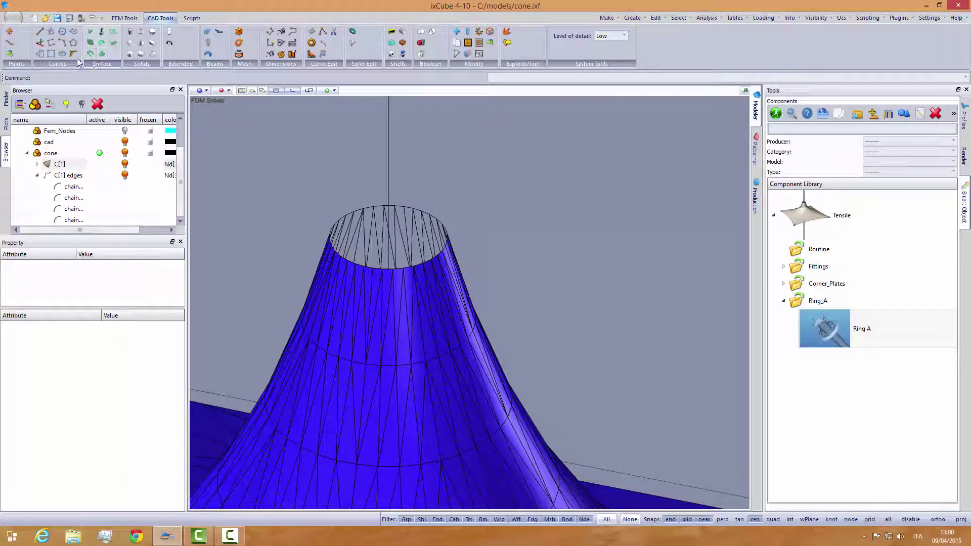
{"action": "left_click", "coordinate": [63, 32]}
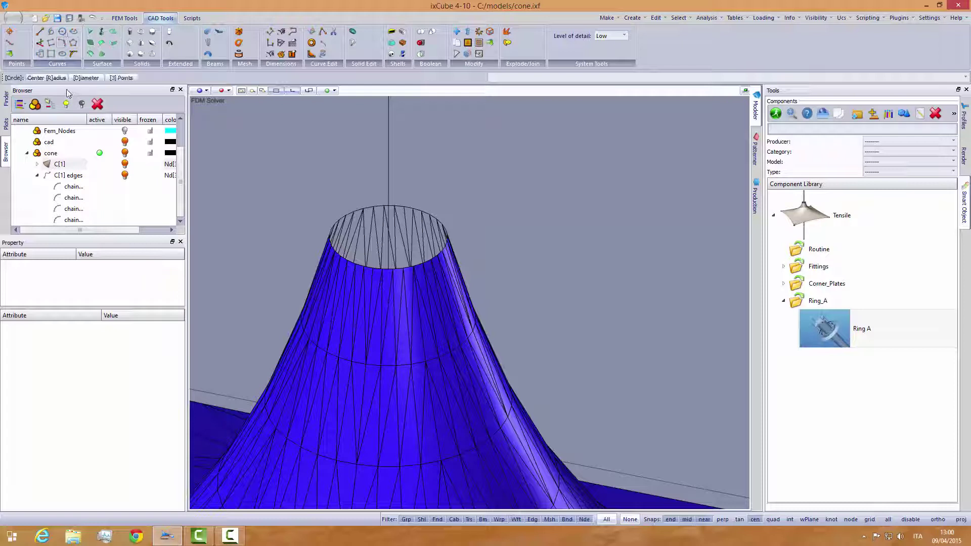
{"action": "left_click", "coordinate": [122, 79]}
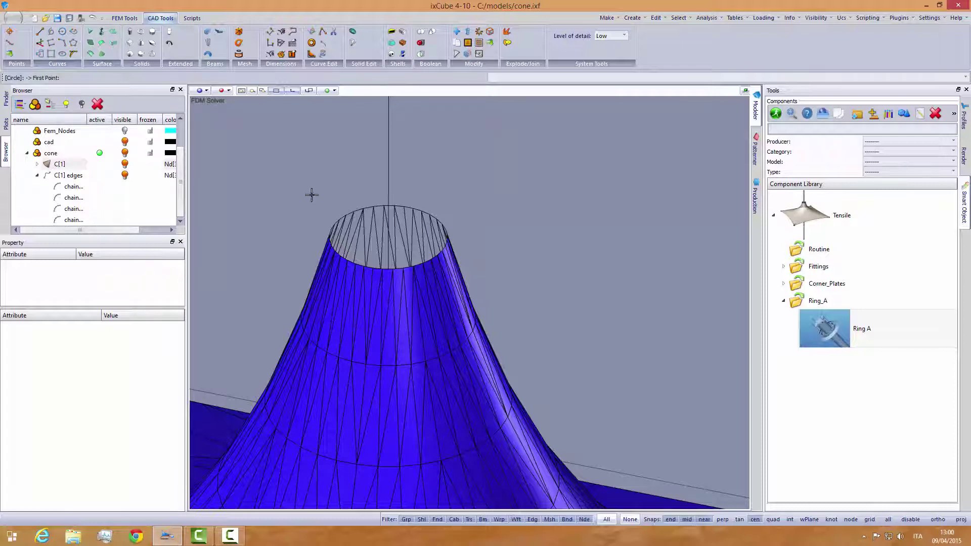
{"action": "left_click", "coordinate": [348, 215]}
{"action": "left_click", "coordinate": [400, 269]}
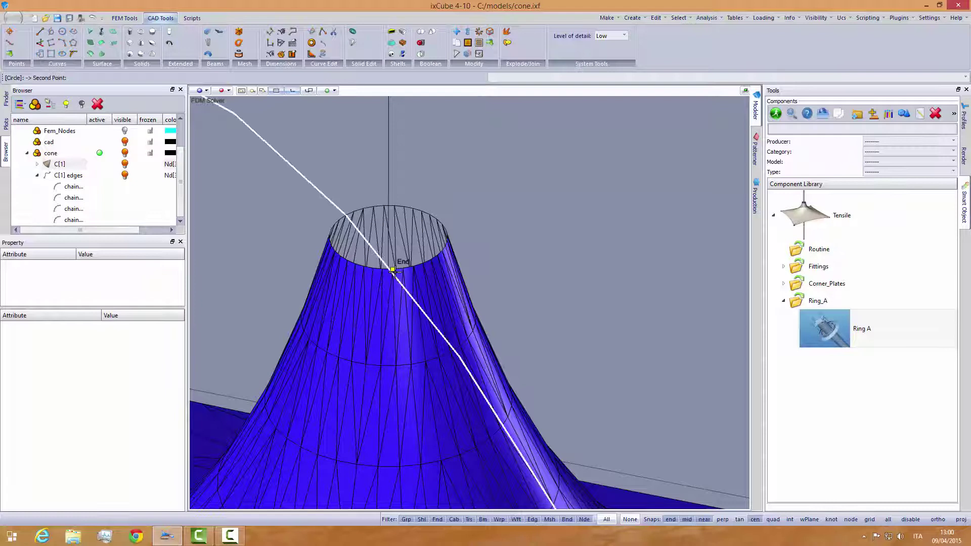
{"action": "left_click", "coordinate": [422, 215]}
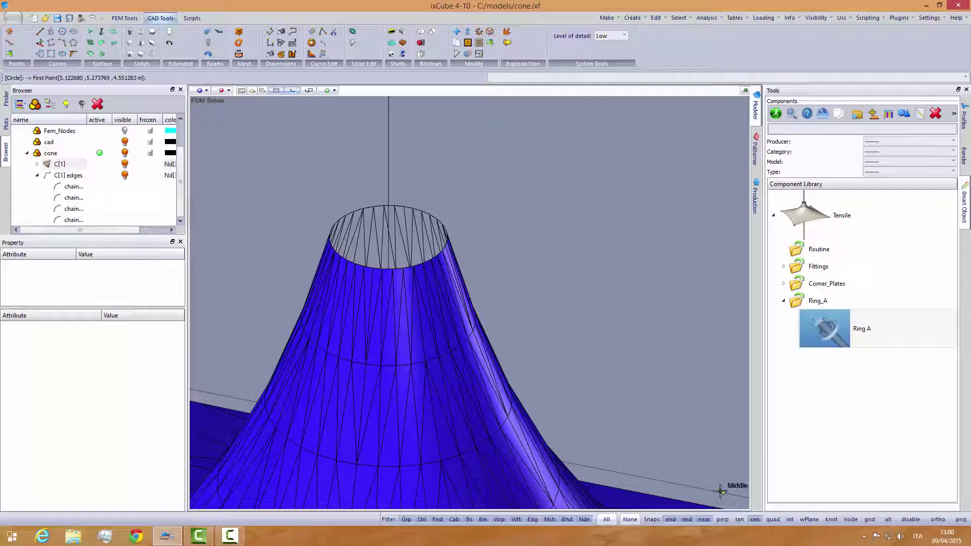
Insert the Ring A component with its origin at the top circle's centre, pole end on the vertical axis, and membrane and angle points on the cone.
{"action": "left_click_drag", "start_coordinate": [815, 328], "coordinate": [543, 250]}
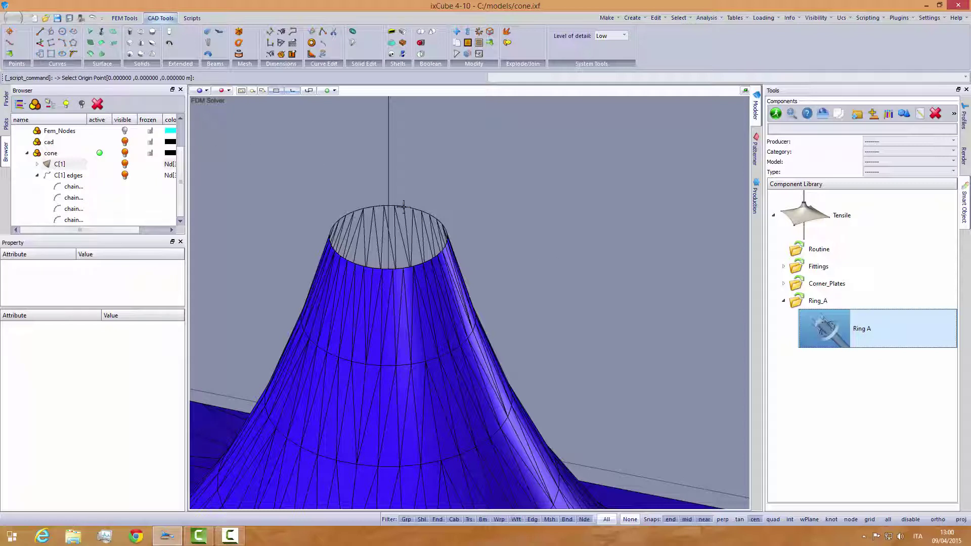
{"action": "scroll", "coordinate": [369, 260], "scroll_direction": "up", "scroll_amount": 1}
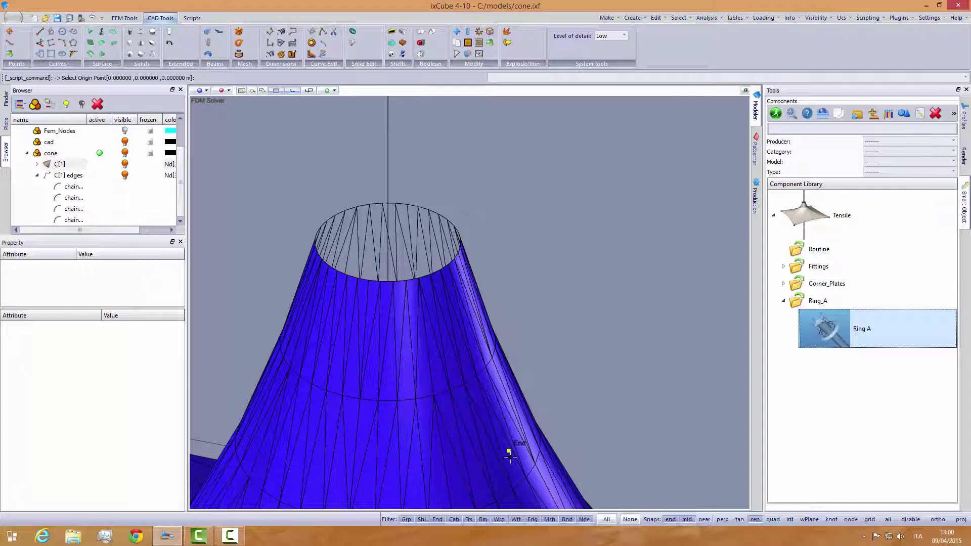
{"action": "left_click", "coordinate": [387, 243]}
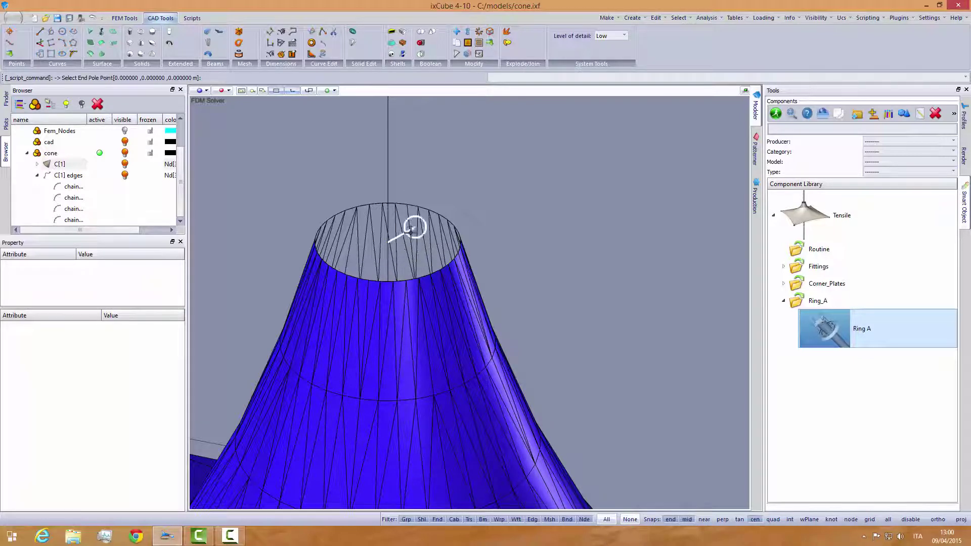
{"action": "scroll", "coordinate": [407, 228], "scroll_direction": "down", "scroll_amount": 1}
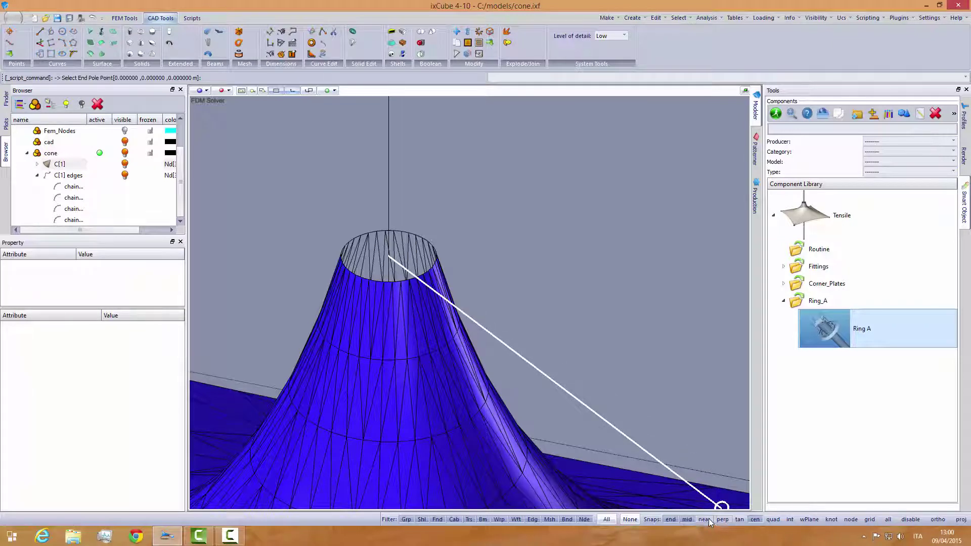
{"action": "left_click", "coordinate": [388, 150]}
{"action": "scroll", "coordinate": [456, 249], "scroll_direction": "up", "scroll_amount": 3}
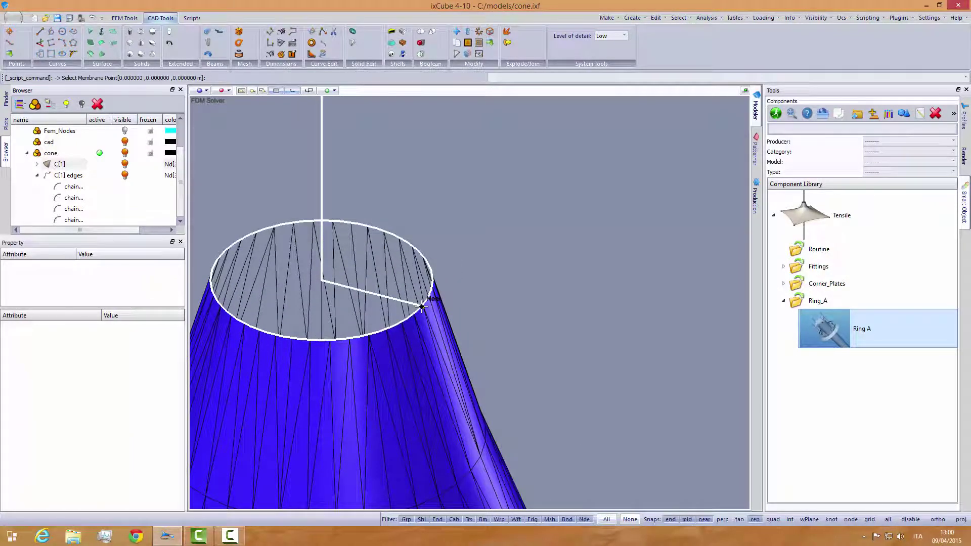
{"action": "left_click", "coordinate": [422, 306]}
{"action": "scroll", "coordinate": [481, 246], "scroll_direction": "down", "scroll_amount": 1}
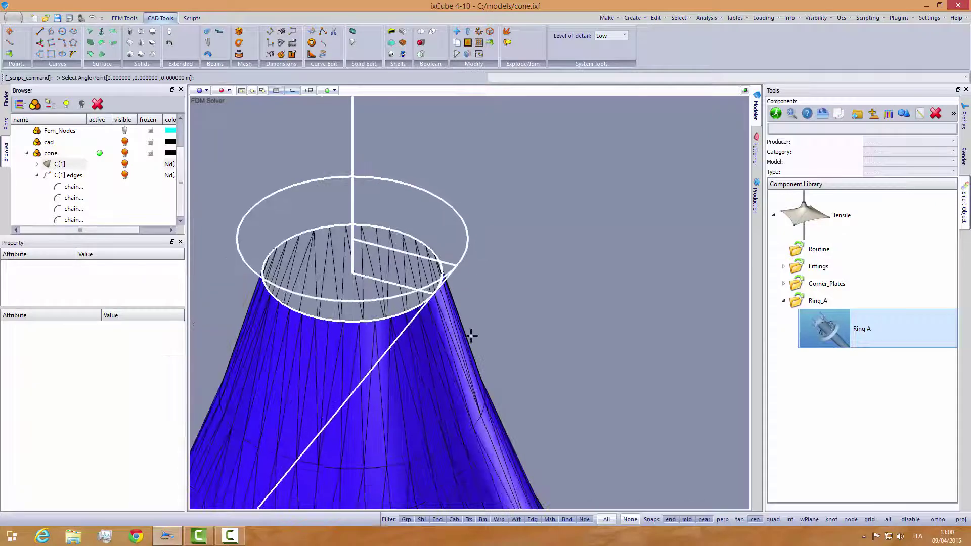
{"action": "left_click", "coordinate": [481, 415]}
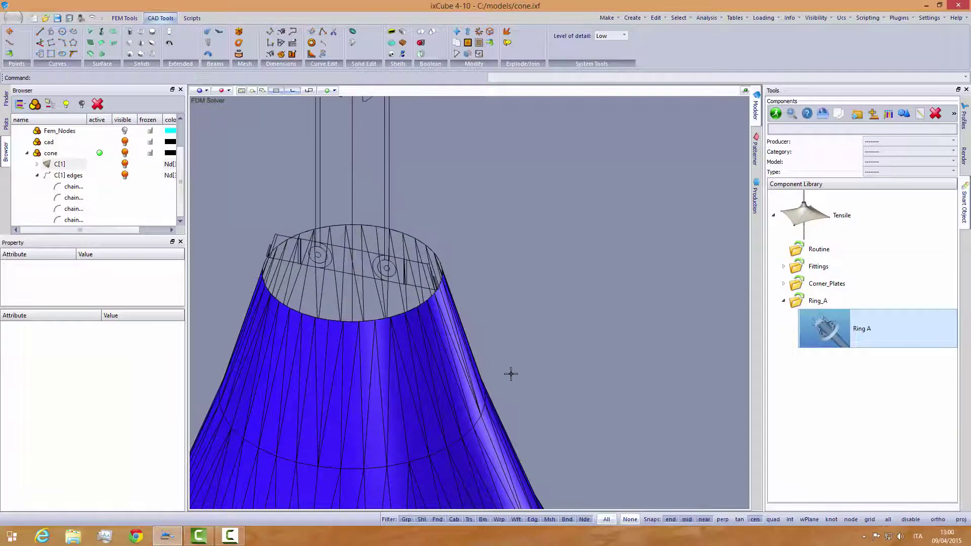
Set the level of detail to High so the inserted ring component displays in full.
{"action": "scroll", "coordinate": [511, 373], "scroll_direction": "down", "scroll_amount": 2}
{"action": "scroll", "coordinate": [538, 221], "scroll_direction": "up", "scroll_amount": 1}
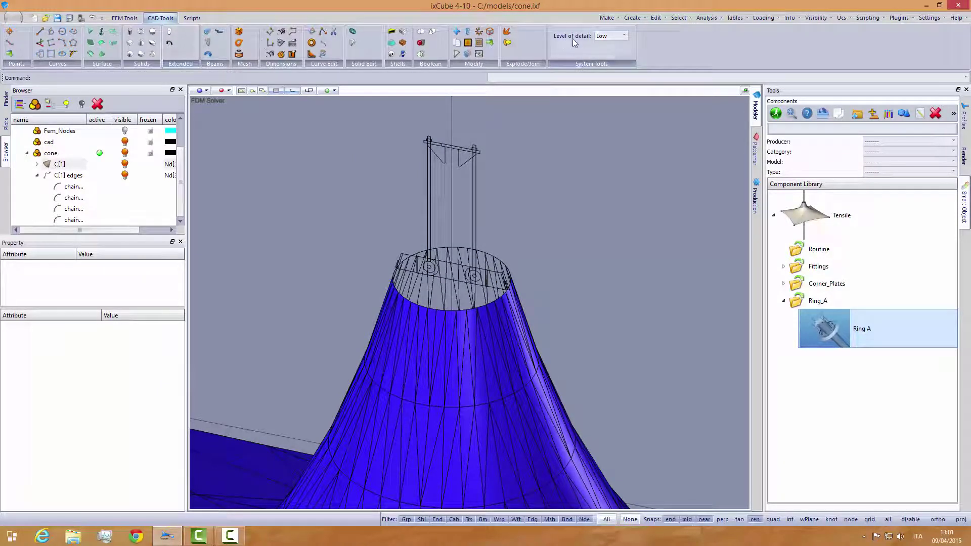
{"action": "left_click", "coordinate": [609, 36]}
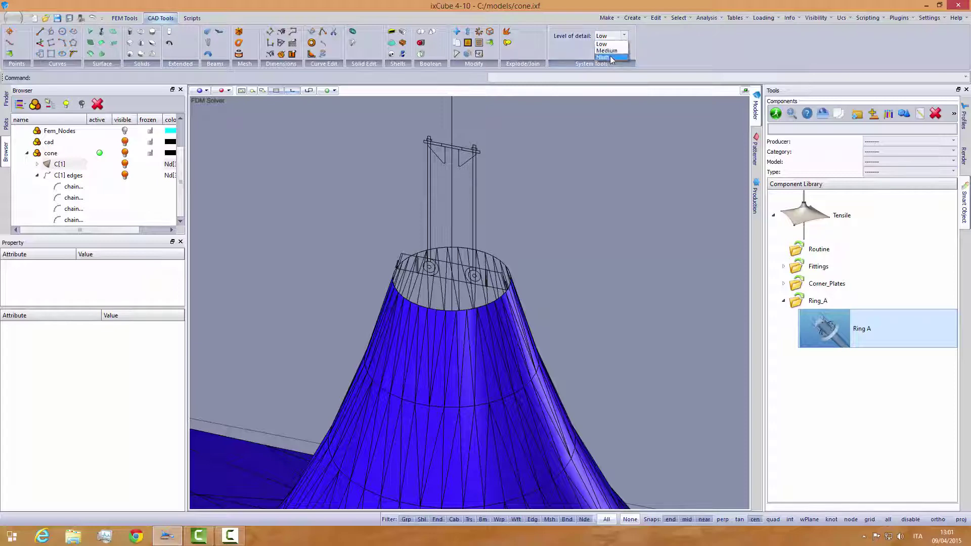
{"action": "left_click", "coordinate": [610, 55]}
{"action": "scroll", "coordinate": [536, 232], "scroll_direction": "down", "scroll_amount": 1}
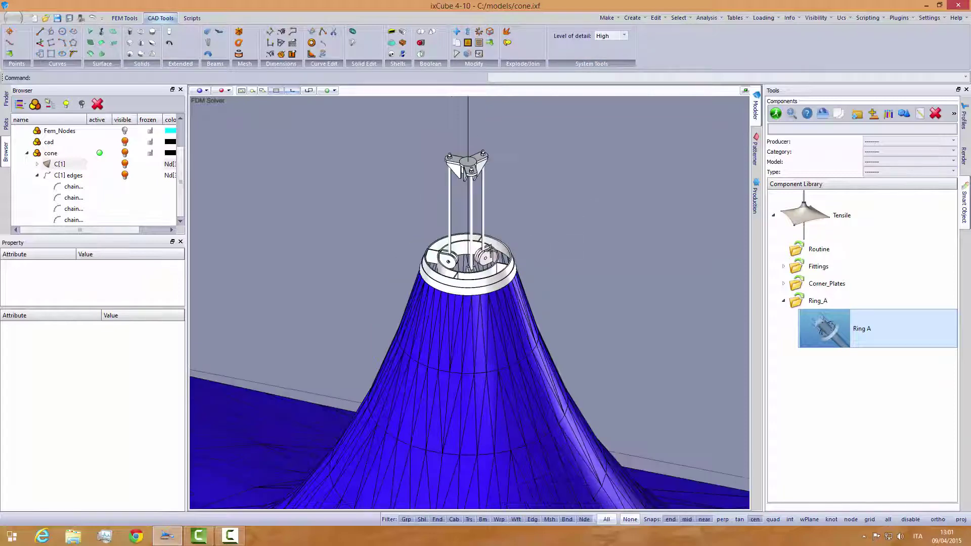
Select the ring component to check its properties, deselect it, and examine the ring, rods and top bracket up close.
{"action": "left_click", "coordinate": [473, 239]}
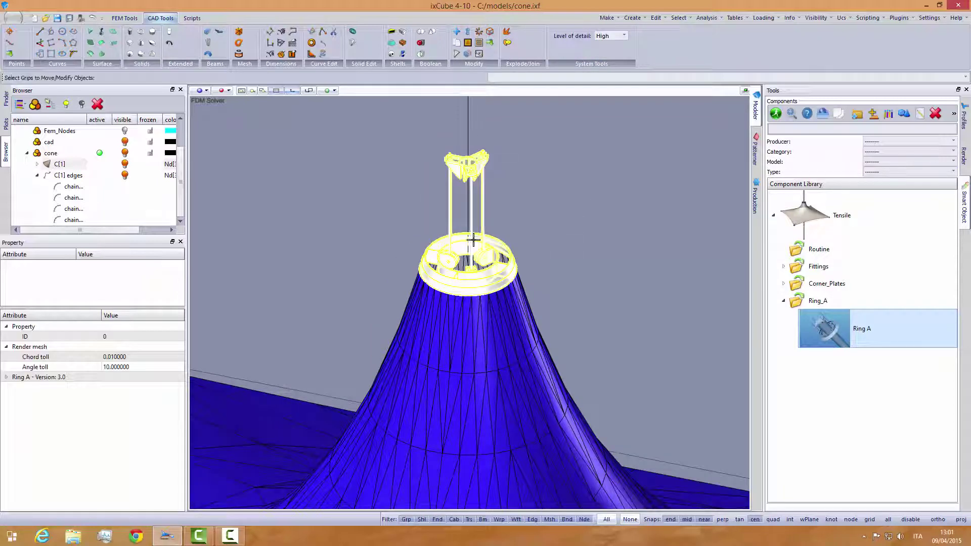
{"action": "left_click", "coordinate": [253, 91]}
{"action": "key", "text": "Escape"}
{"action": "middle_click_drag", "start_coordinate": [403, 262], "coordinate": [455, 269]}
{"action": "scroll", "coordinate": [460, 261], "scroll_direction": "down", "scroll_amount": 2}
{"action": "scroll", "coordinate": [462, 349], "scroll_direction": "up", "scroll_amount": 3}
{"action": "middle_click_drag", "start_coordinate": [462, 349], "coordinate": [451, 310]}
{"action": "scroll", "coordinate": [480, 341], "scroll_direction": "down", "scroll_amount": 1}
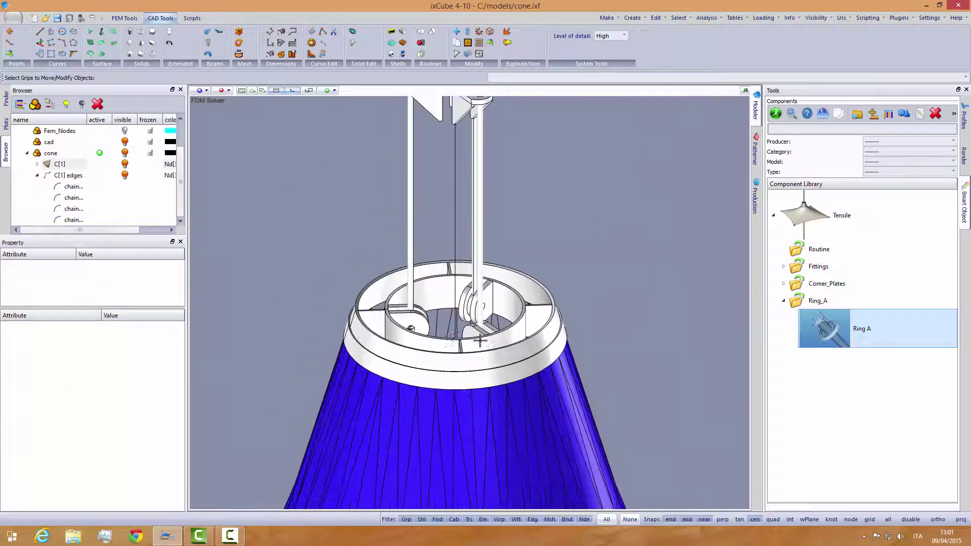
{"action": "scroll", "coordinate": [450, 341], "scroll_direction": "down", "scroll_amount": 1}
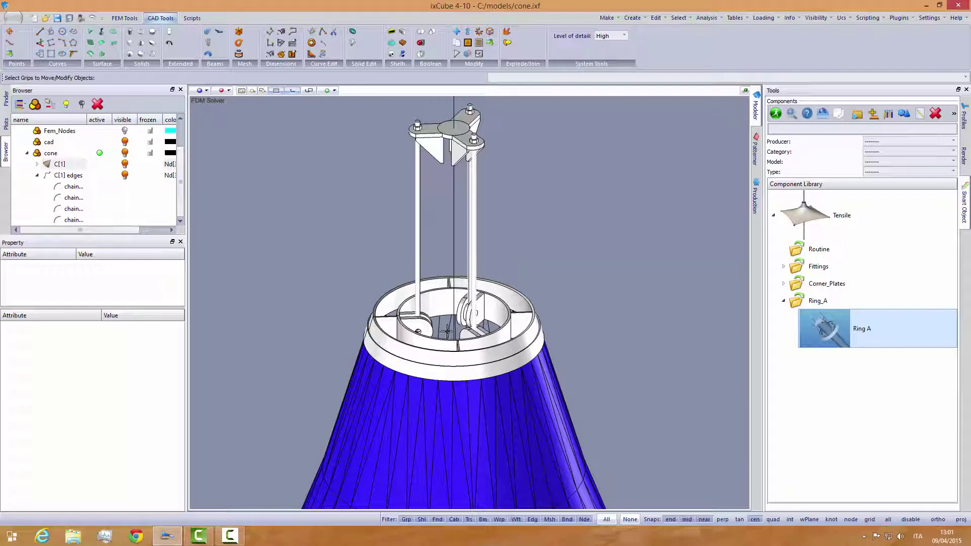
Create a beam along the vertical axis line through the ring with the Beam on Curve command.
{"action": "left_click", "coordinate": [453, 223]}
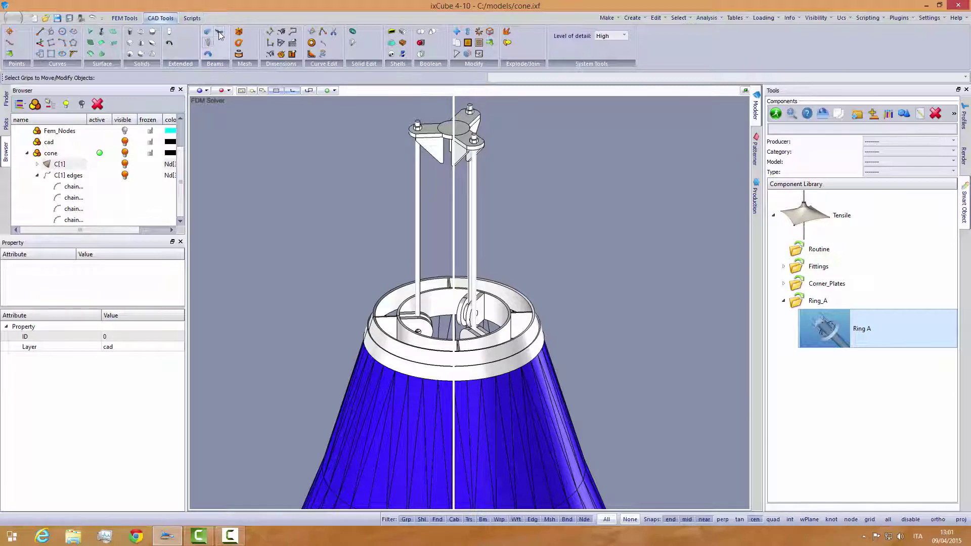
{"action": "left_click", "coordinate": [208, 44]}
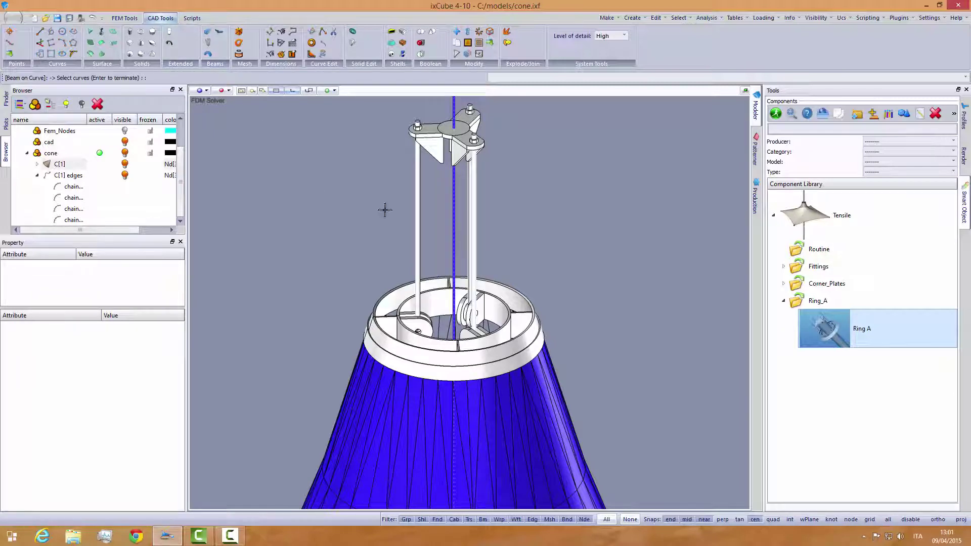
{"action": "scroll", "coordinate": [457, 218], "scroll_direction": "up", "scroll_amount": 5}
{"action": "left_click", "coordinate": [457, 217]}
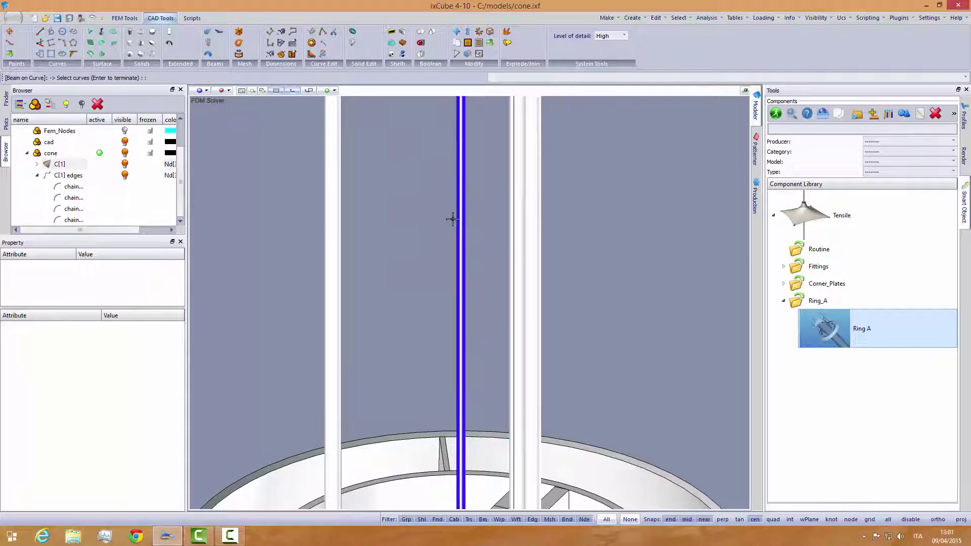
{"action": "key", "text": "Return"}
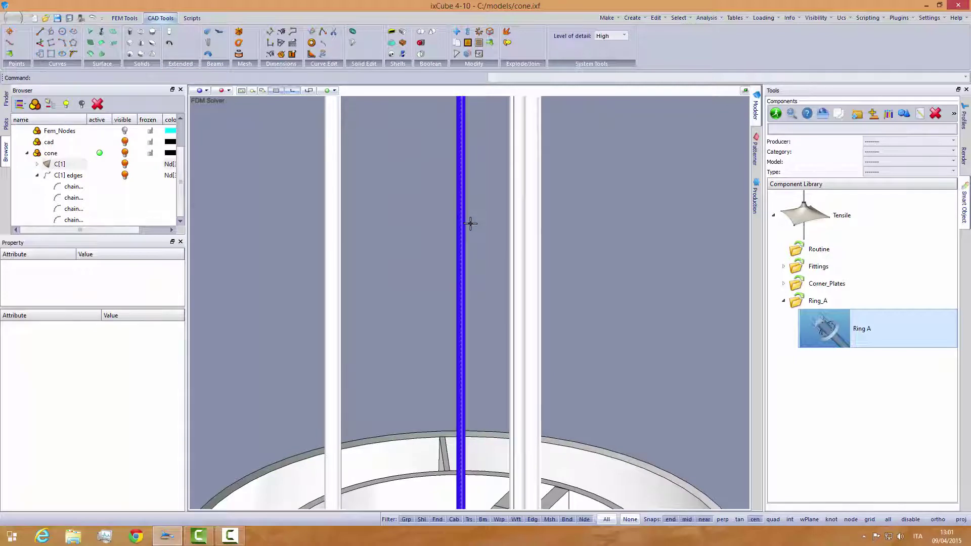
Select the new vertical beam and set its profile to CHS_114.3x5.4.
{"action": "left_click", "coordinate": [467, 223]}
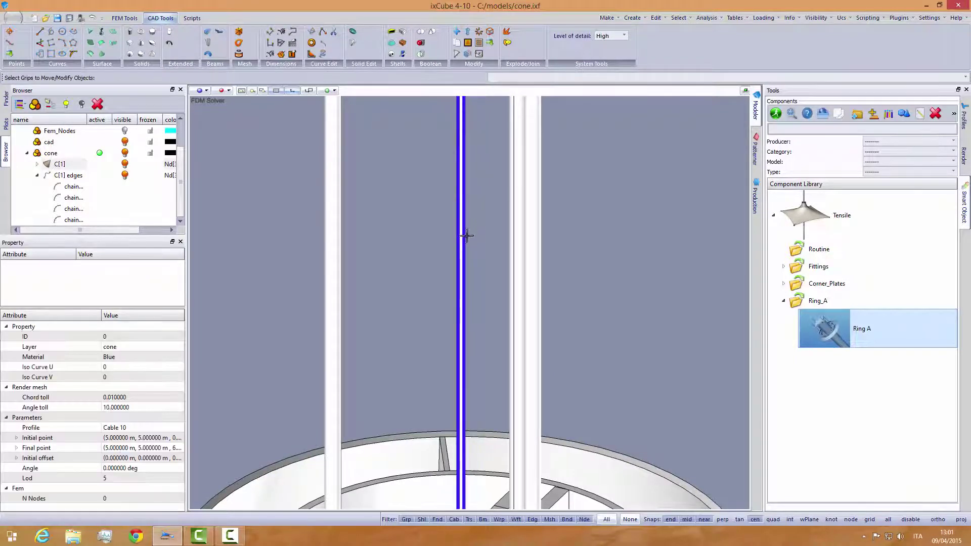
{"action": "left_click", "coordinate": [142, 427]}
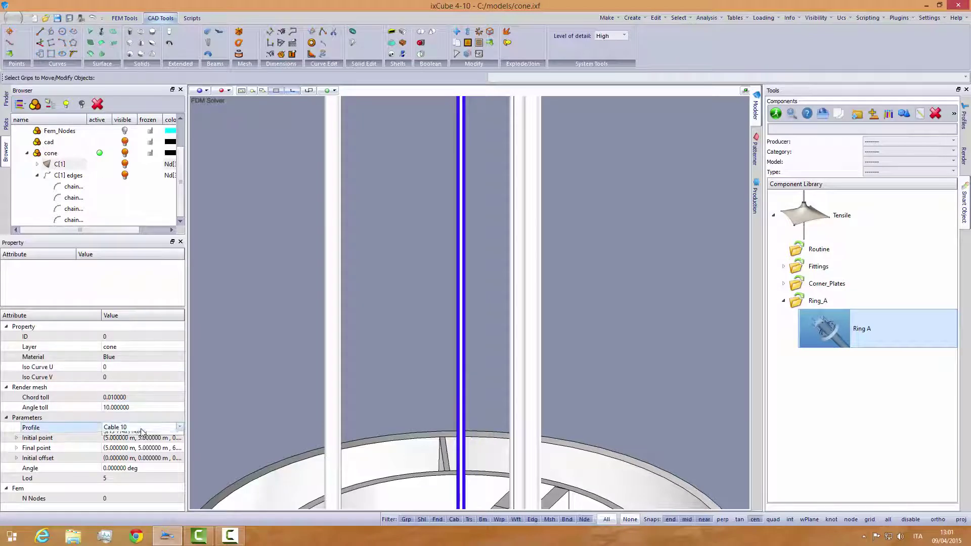
{"action": "left_click", "coordinate": [142, 428]}
{"action": "left_click", "coordinate": [131, 458]}
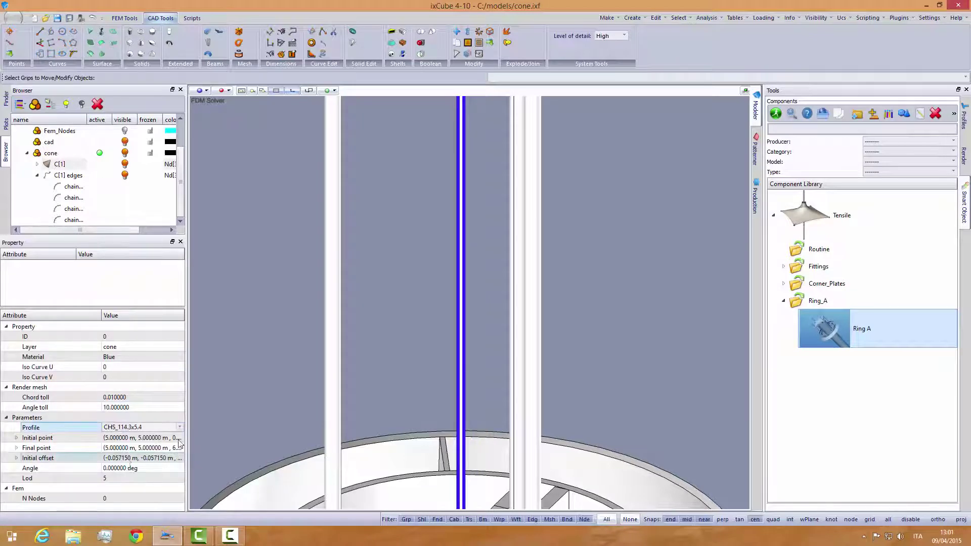
Set the vertical beam's initial offset to 0 in X and Y, centring it on the ring axis.
{"action": "left_click", "coordinate": [245, 335]}
{"action": "scroll", "coordinate": [340, 250], "scroll_direction": "down", "scroll_amount": 3}
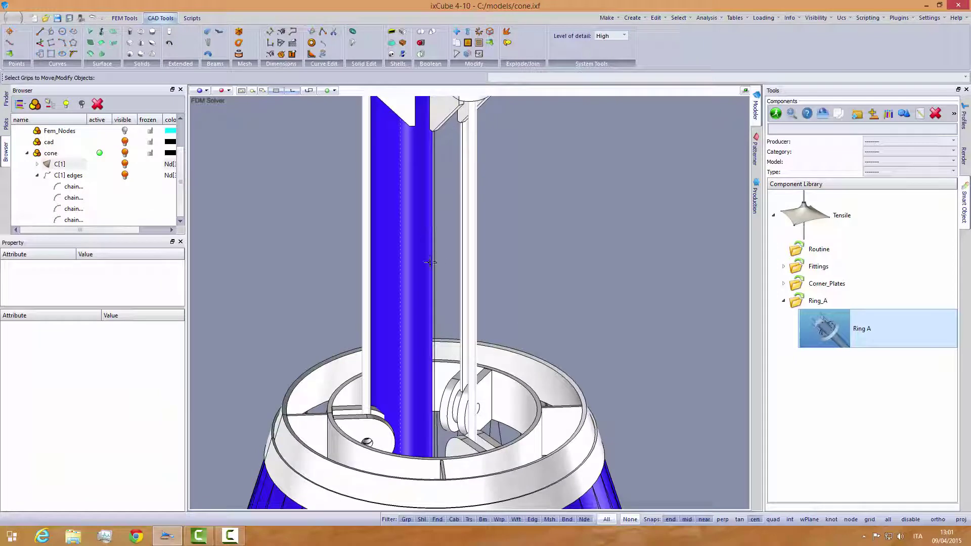
{"action": "left_click", "coordinate": [393, 242]}
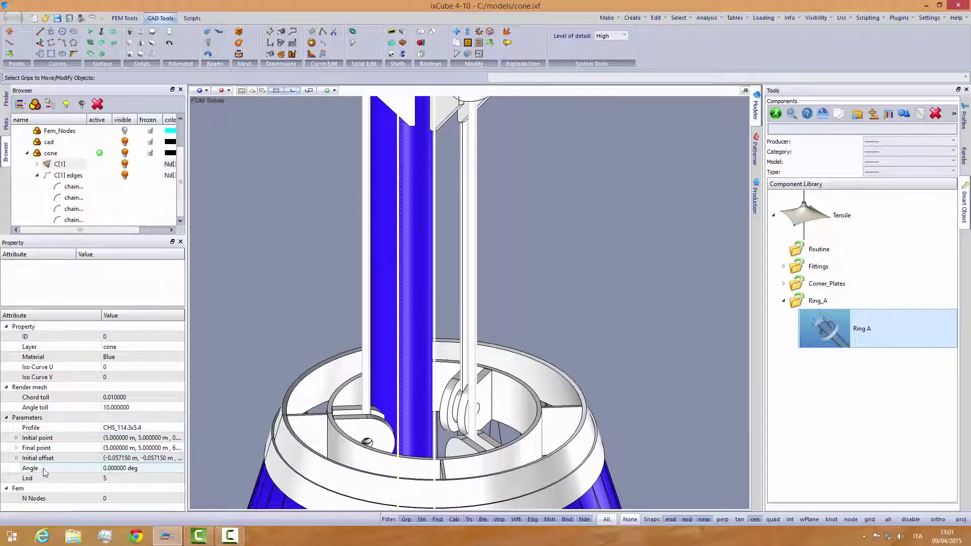
{"action": "left_click", "coordinate": [16, 458]}
{"action": "left_click", "coordinate": [98, 469]}
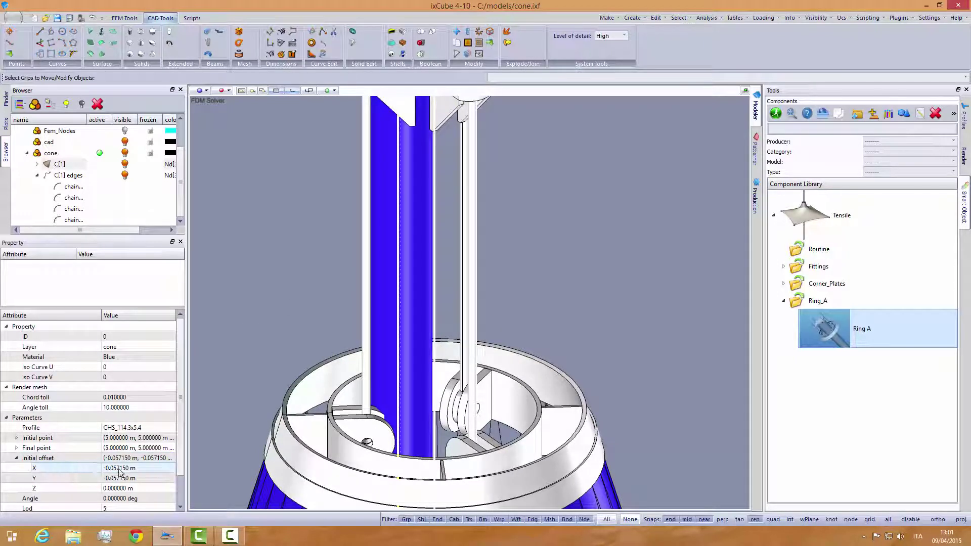
{"action": "left_click", "coordinate": [120, 468]}
{"action": "type", "text": "0"}
{"action": "key", "text": "Tab"}
{"action": "type", "text": "0"}
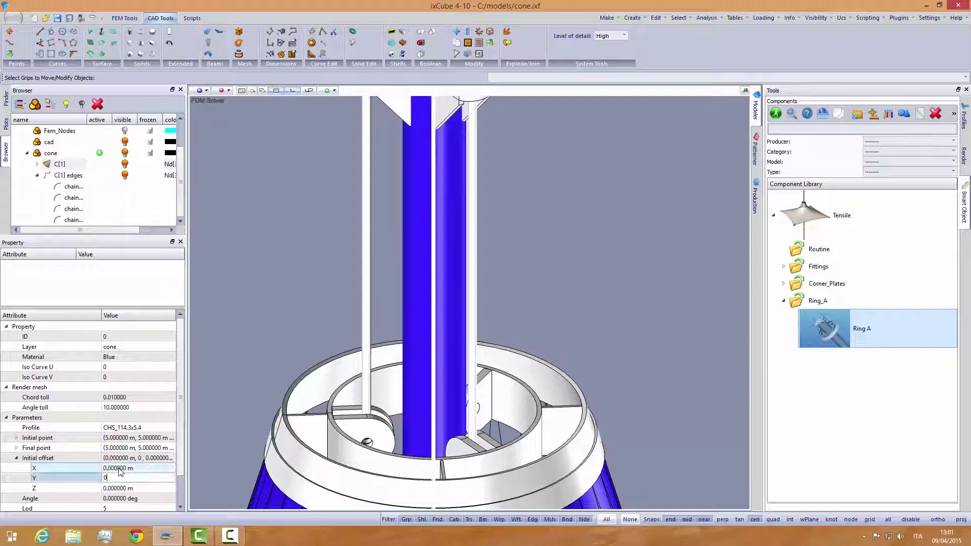
{"action": "key", "text": "Tab"}
{"action": "key", "text": "Escape"}
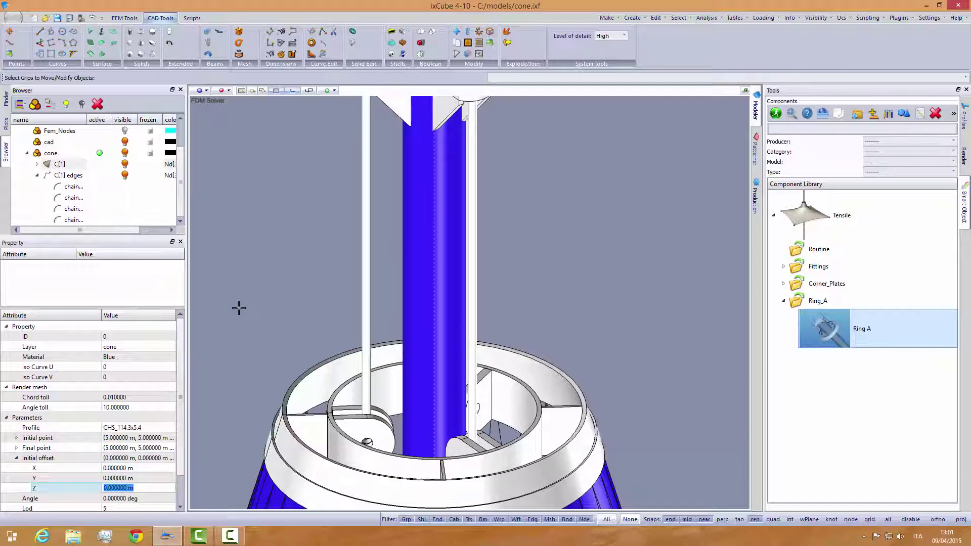
Set the Ring A component's Tube round dim to CHS_114.3x5.4 and deselect it.
{"action": "scroll", "coordinate": [364, 245], "scroll_direction": "down", "scroll_amount": 6}
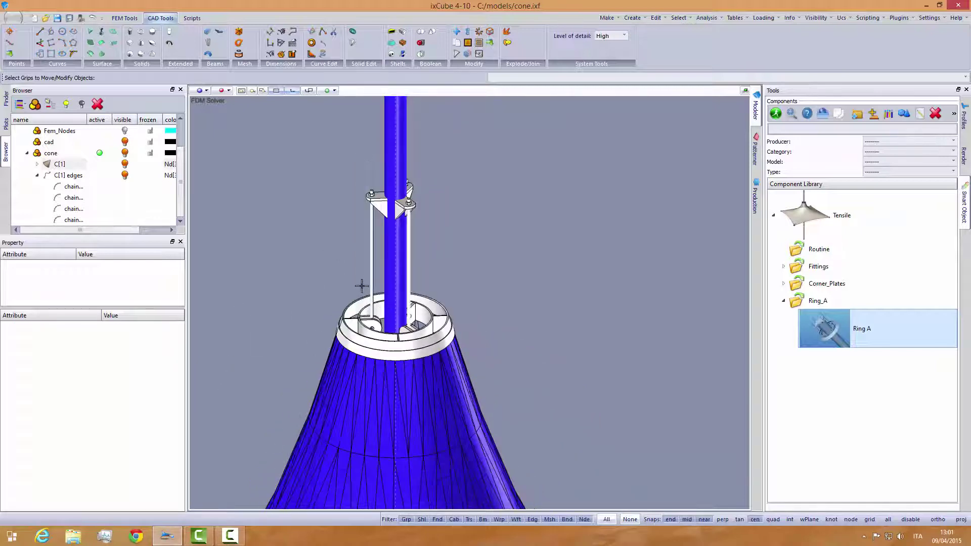
{"action": "scroll", "coordinate": [345, 286], "scroll_direction": "up", "scroll_amount": 2}
{"action": "left_click", "coordinate": [365, 307]}
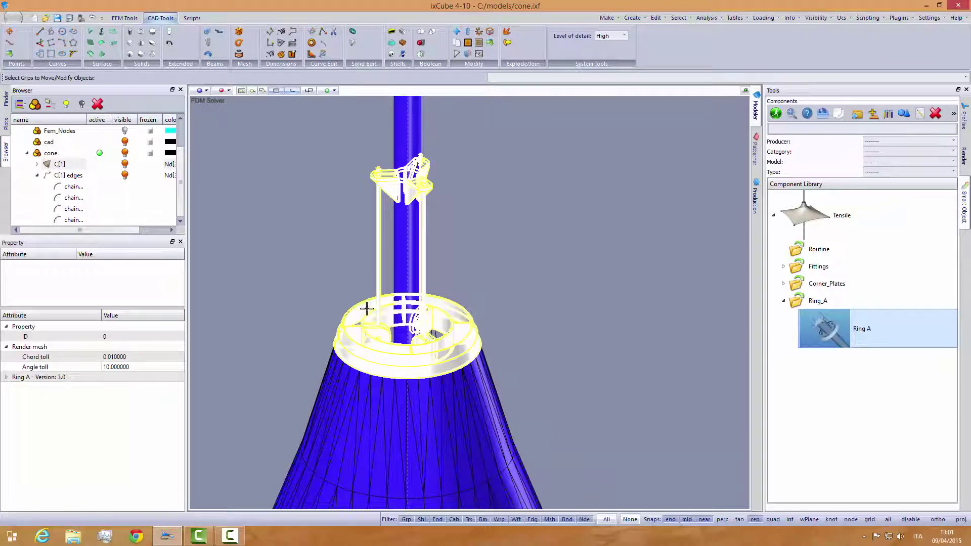
{"action": "left_click", "coordinate": [7, 378]}
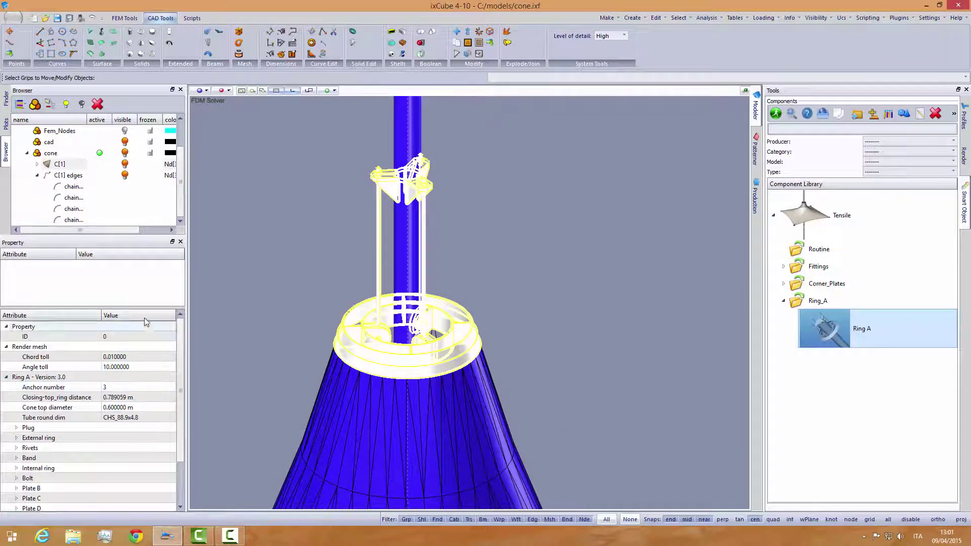
{"action": "left_click_drag", "start_coordinate": [145, 307], "coordinate": [149, 177]}
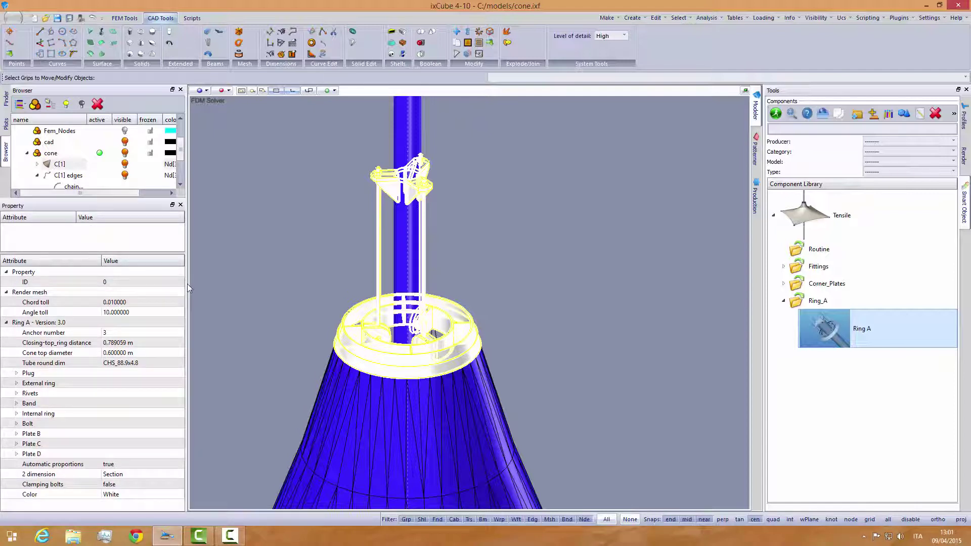
{"action": "left_click_drag", "start_coordinate": [207, 282], "coordinate": [230, 286]}
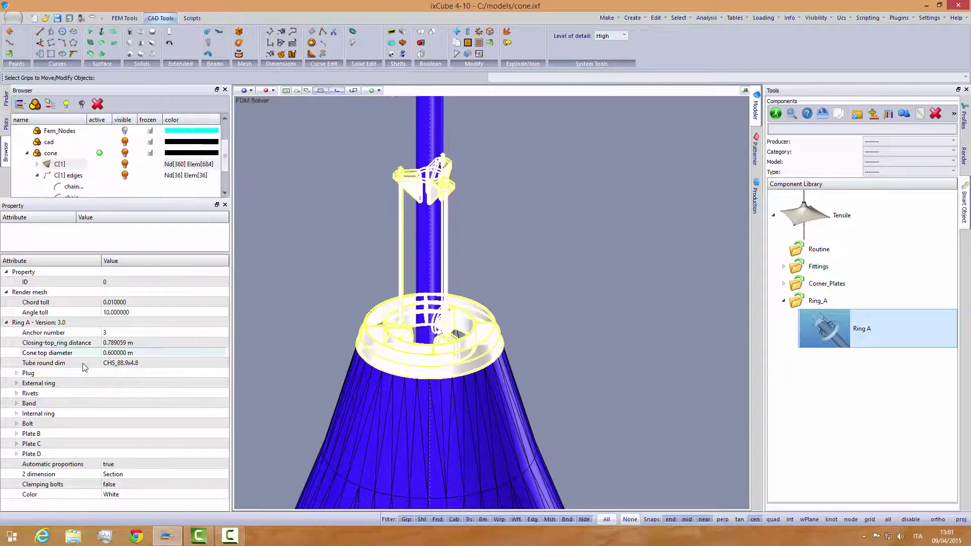
{"action": "left_click", "coordinate": [121, 363]}
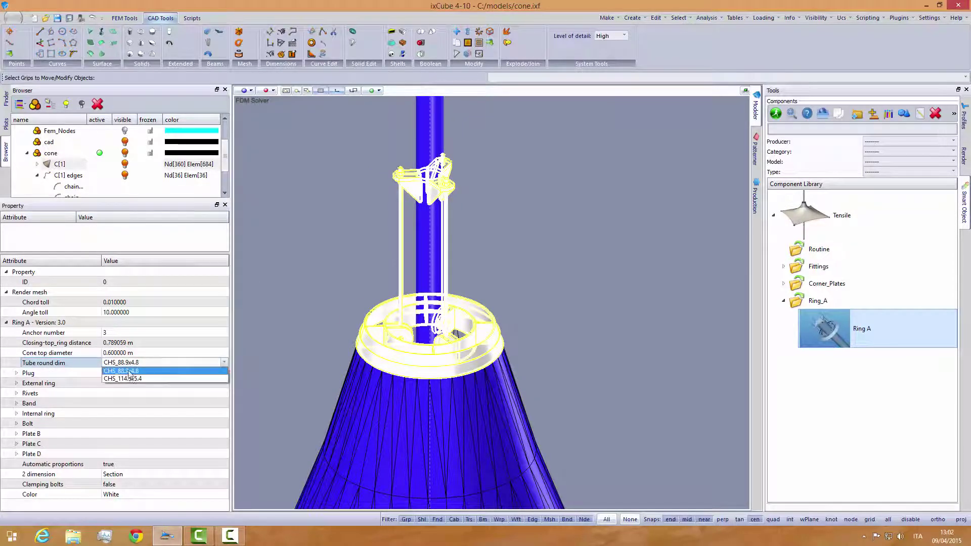
{"action": "left_click", "coordinate": [131, 377]}
{"action": "left_click", "coordinate": [288, 290]}
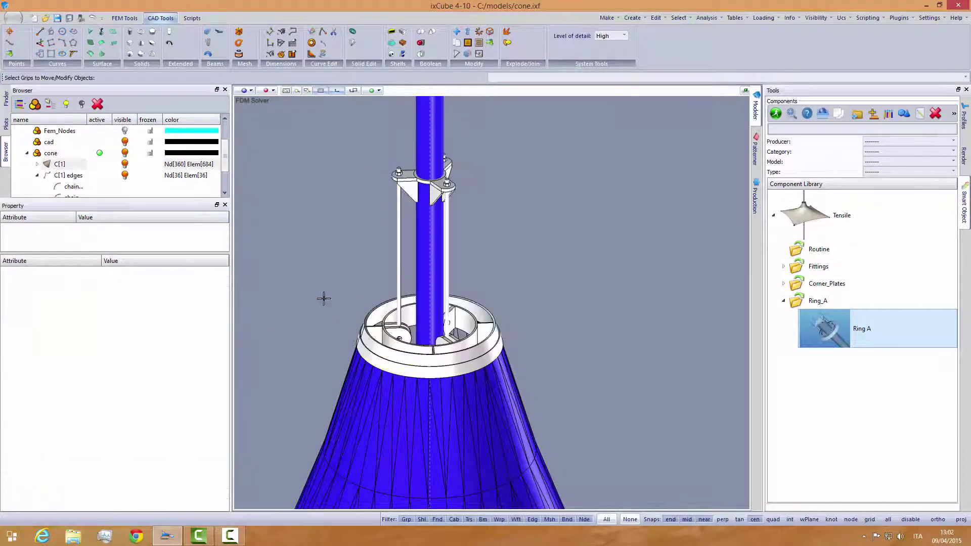
Enable Clamping bolts for the Ring A component and deselect it.
{"action": "scroll", "coordinate": [416, 185], "scroll_direction": "up", "scroll_amount": 2}
{"action": "scroll", "coordinate": [415, 185], "scroll_direction": "up", "scroll_amount": 2}
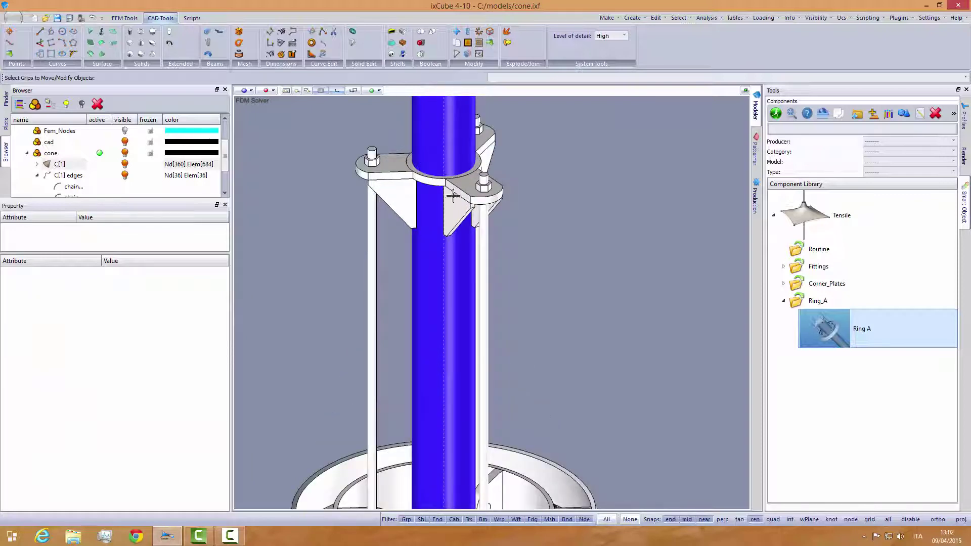
{"action": "scroll", "coordinate": [453, 195], "scroll_direction": "down", "scroll_amount": 2}
{"action": "scroll", "coordinate": [430, 249], "scroll_direction": "down", "scroll_amount": 3}
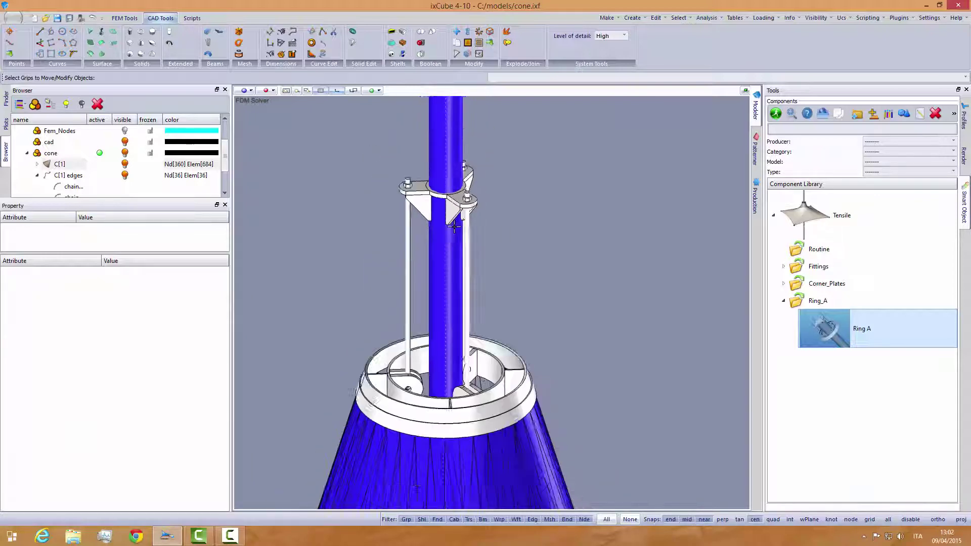
{"action": "scroll", "coordinate": [410, 394], "scroll_direction": "up", "scroll_amount": 3}
{"action": "left_click", "coordinate": [412, 360]}
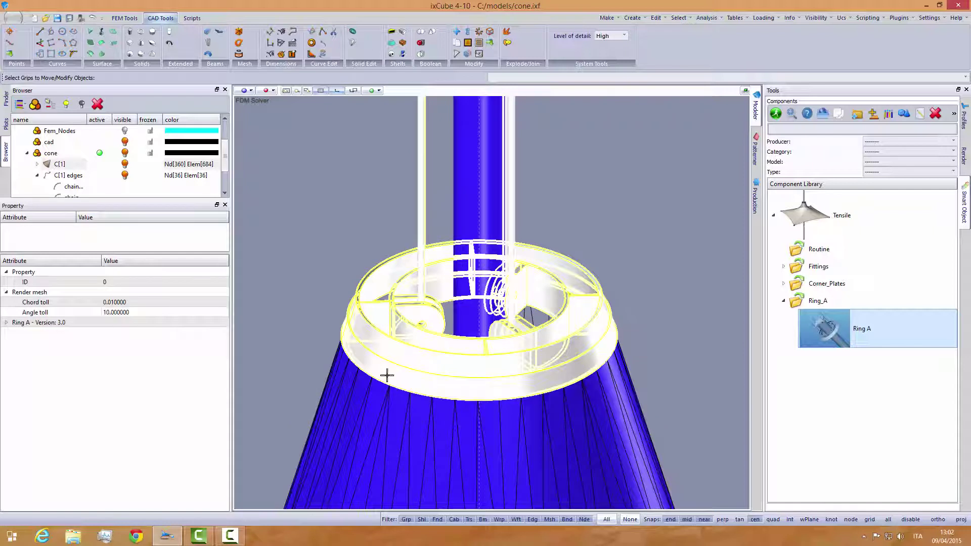
{"action": "left_click", "coordinate": [7, 323]}
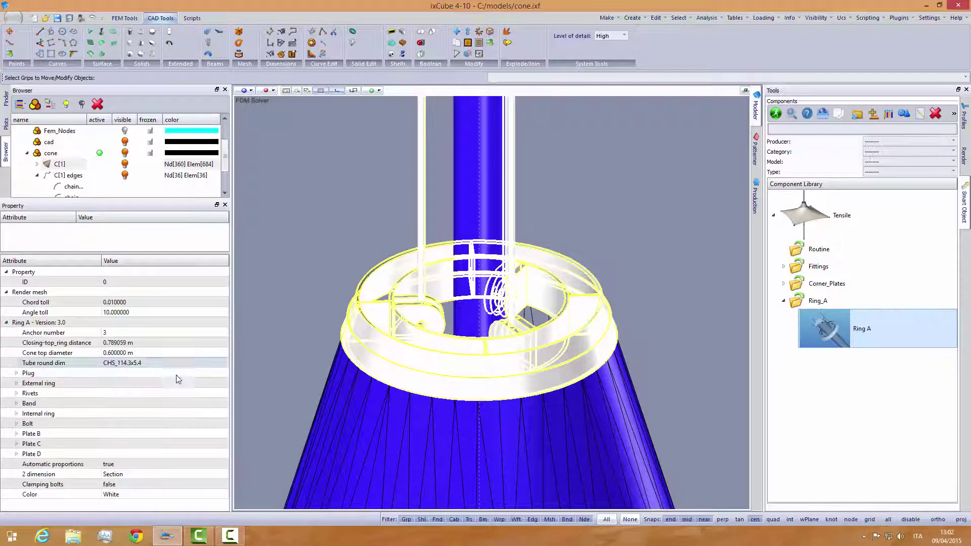
{"action": "left_click", "coordinate": [106, 486]}
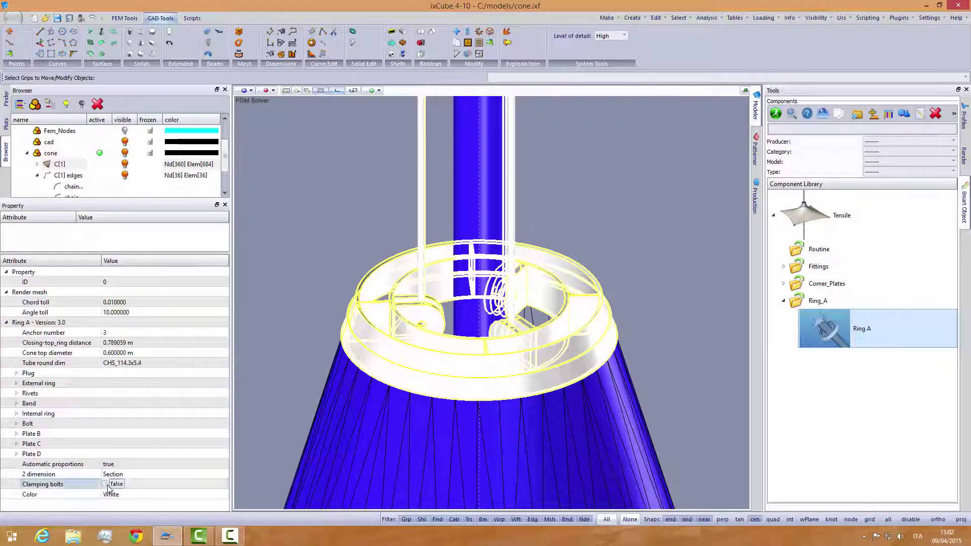
{"action": "left_click", "coordinate": [341, 226]}
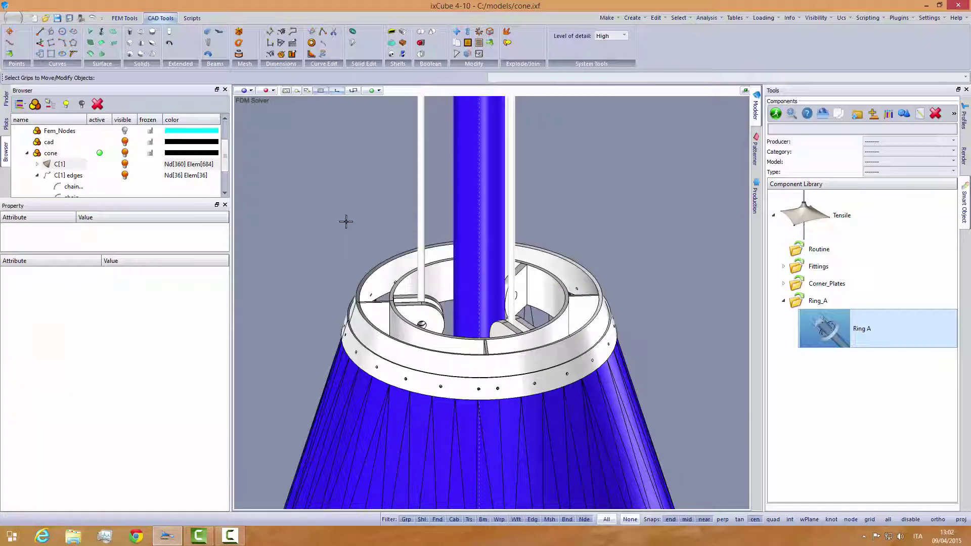
Examine the ring's clamping bolts, rods and top bracket around the mast from several angles.
{"action": "left_click", "coordinate": [428, 339]}
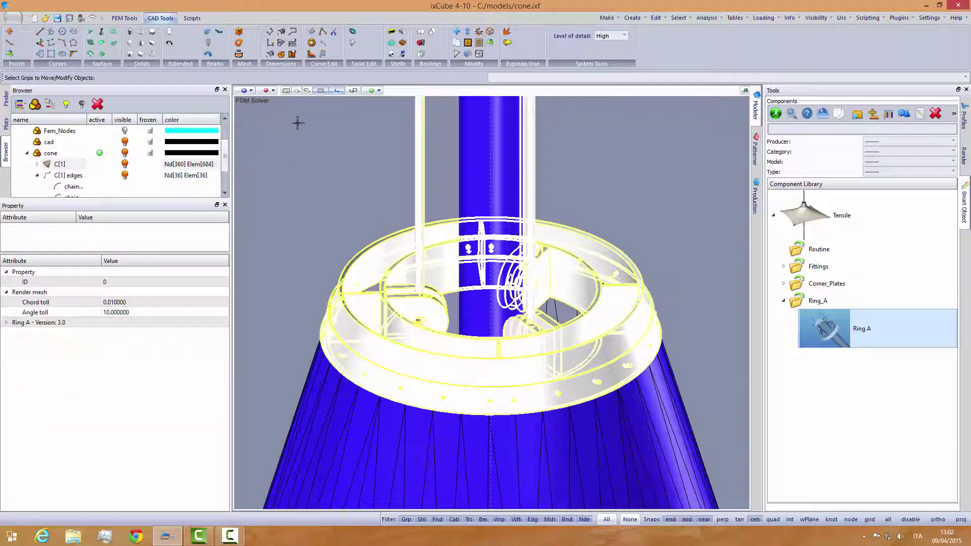
{"action": "left_click", "coordinate": [297, 91]}
{"action": "left_click", "coordinate": [315, 187]}
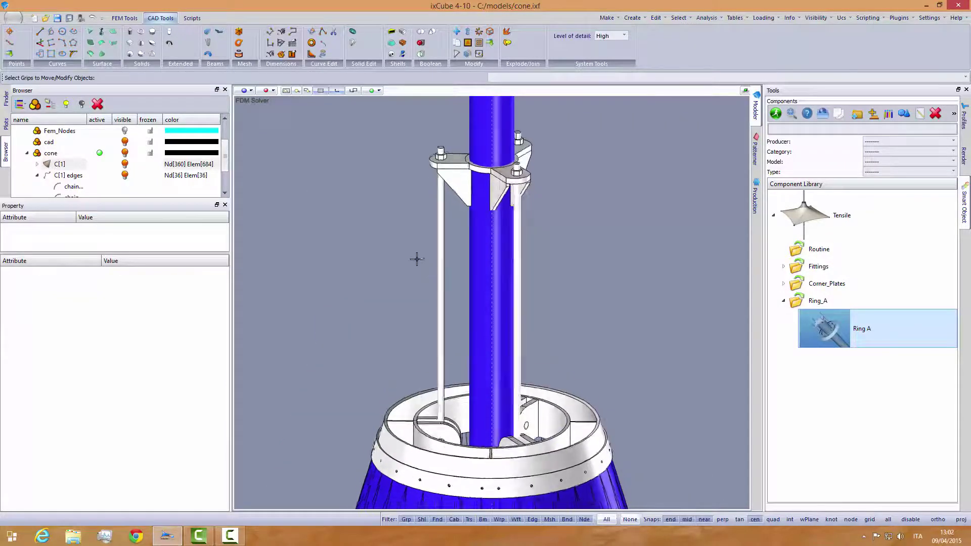
{"action": "middle_click_drag", "start_coordinate": [358, 239], "coordinate": [462, 247]}
{"action": "scroll", "coordinate": [488, 254], "scroll_direction": "down", "scroll_amount": 5}
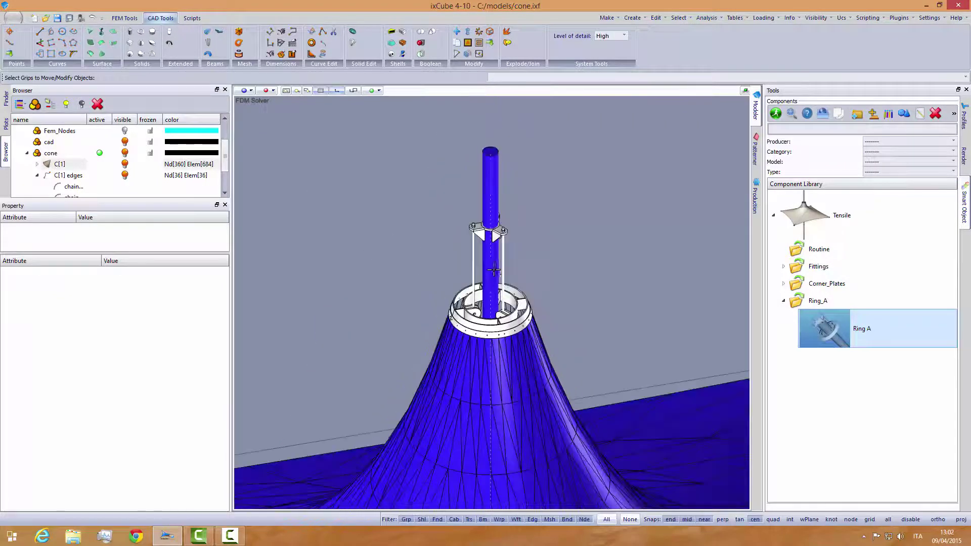
{"action": "middle_click_drag", "start_coordinate": [475, 306], "coordinate": [495, 325]}
{"action": "scroll", "coordinate": [495, 325], "scroll_direction": "up", "scroll_amount": 4}
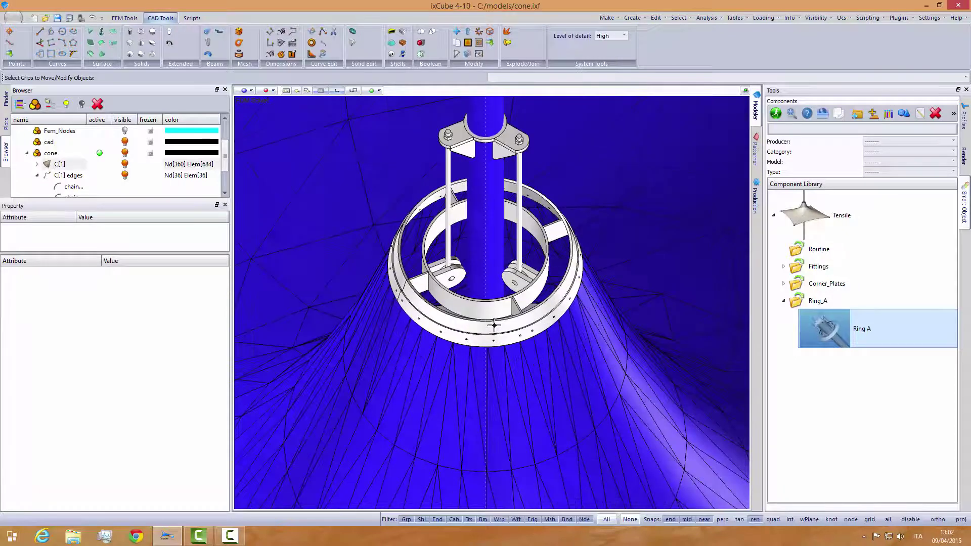
{"action": "scroll", "coordinate": [409, 272], "scroll_direction": "down", "scroll_amount": 1}
Set the Ring A component's 2 dimension option to Executive.
{"action": "left_click", "coordinate": [420, 299]}
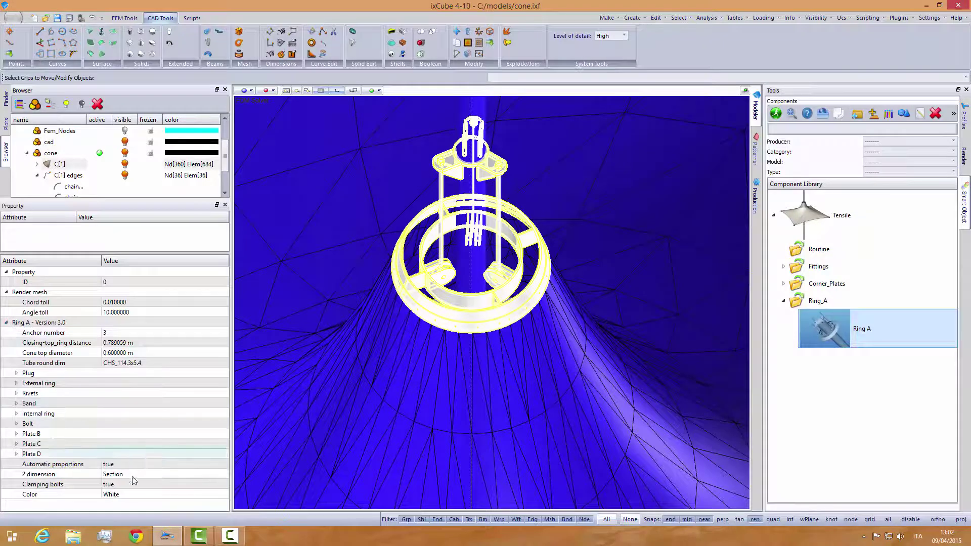
{"action": "left_click", "coordinate": [115, 474]}
{"action": "left_click", "coordinate": [114, 475]}
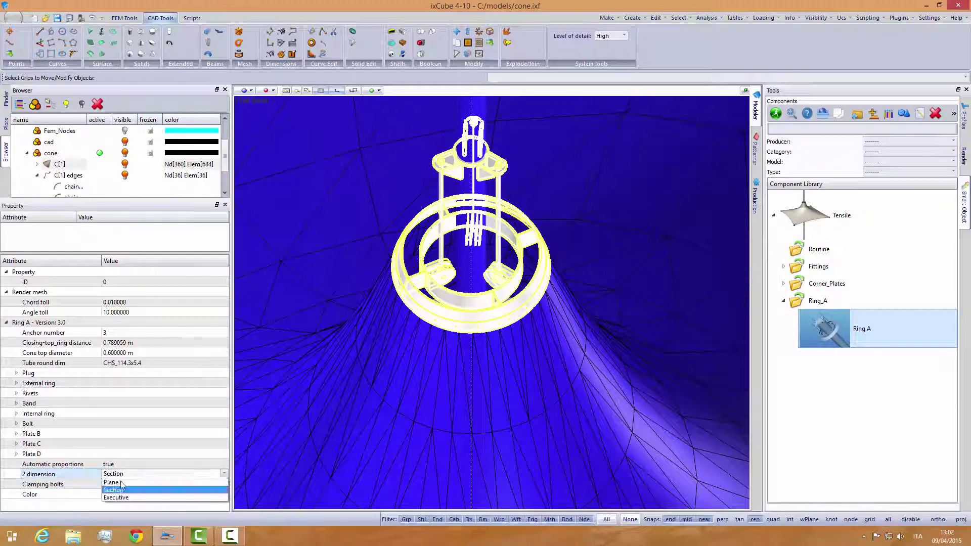
{"action": "left_click", "coordinate": [118, 495]}
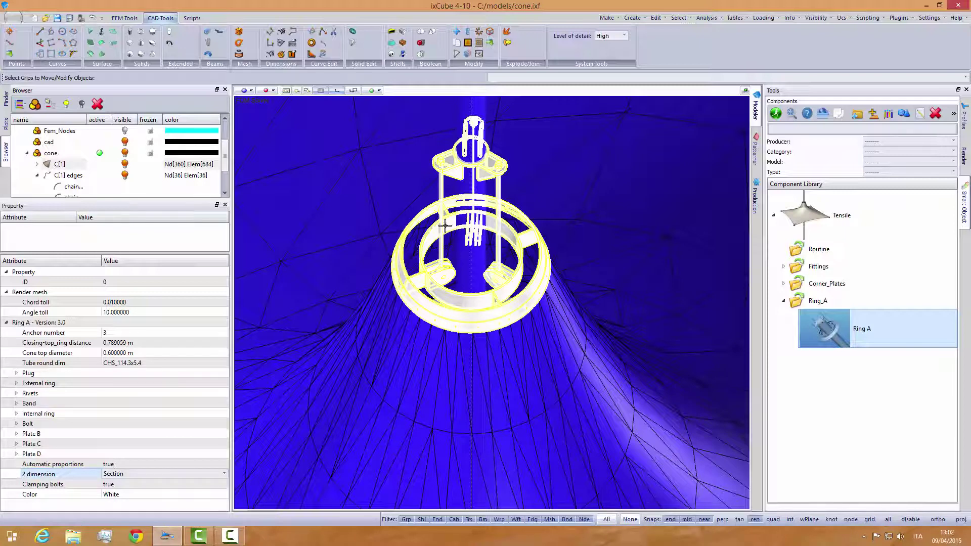
Set the level of detail to Low and deselect the ring component.
{"action": "scroll", "coordinate": [445, 226], "scroll_direction": "down", "scroll_amount": 1}
{"action": "left_click", "coordinate": [615, 36]}
{"action": "left_click", "coordinate": [611, 60]}
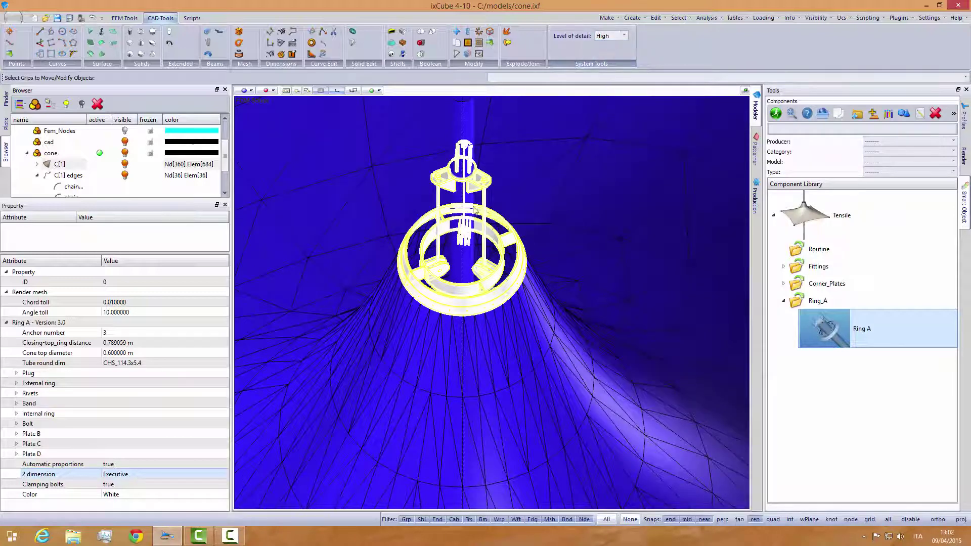
{"action": "scroll", "coordinate": [393, 212], "scroll_direction": "down", "scroll_amount": 7}
{"action": "left_click", "coordinate": [607, 279]}
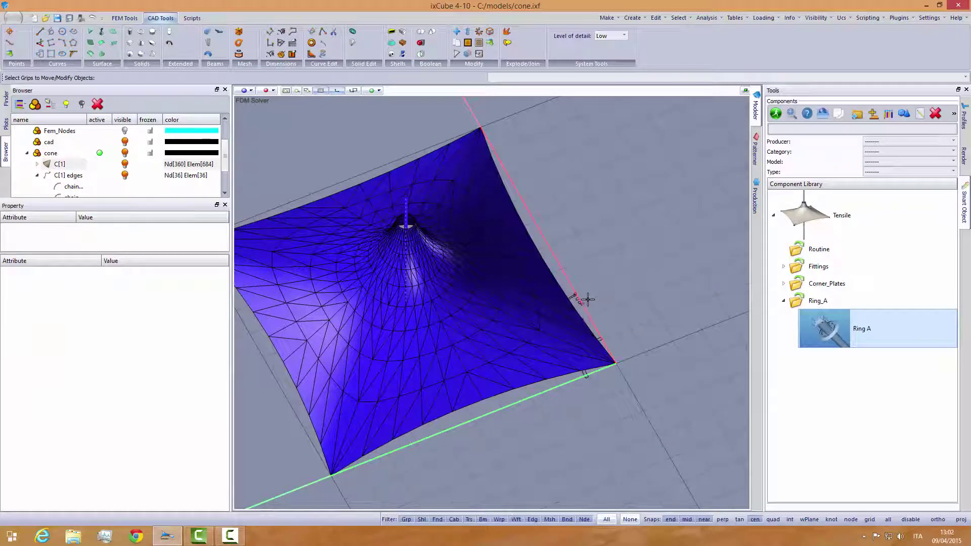
Show the model in wireframe and select the ring's flat part drawings near the membrane corner.
{"action": "scroll", "coordinate": [579, 298], "scroll_direction": "up", "scroll_amount": 5}
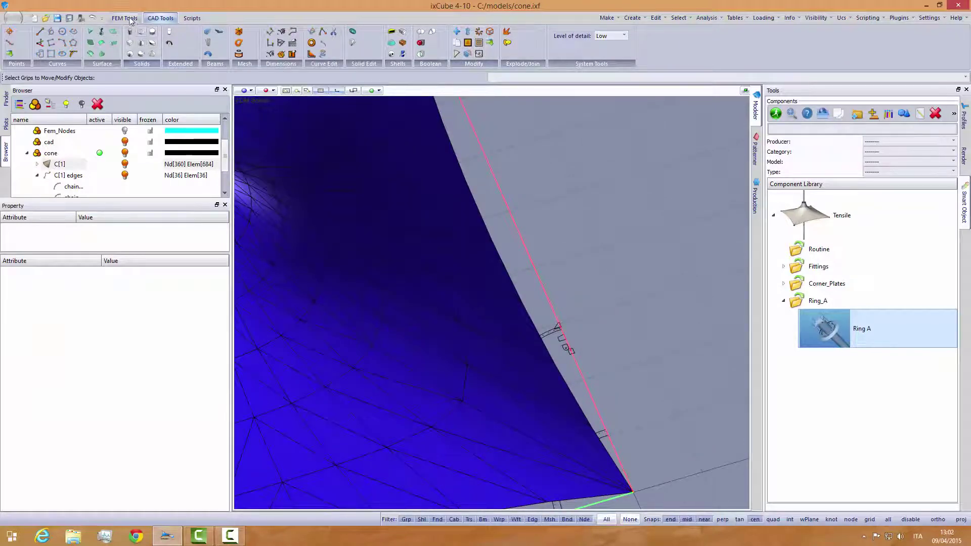
{"action": "left_click", "coordinate": [131, 21]}
{"action": "left_click", "coordinate": [414, 53]}
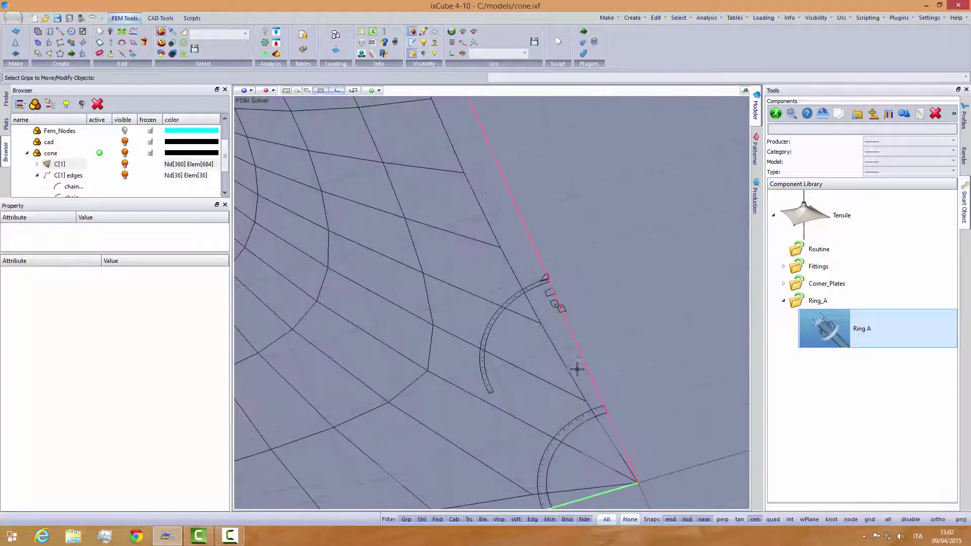
{"action": "left_click", "coordinate": [603, 413]}
Examine the flat drawings of the ring bands with bolt holes and the small plates beside them.
{"action": "scroll", "coordinate": [501, 284], "scroll_direction": "down", "scroll_amount": 3}
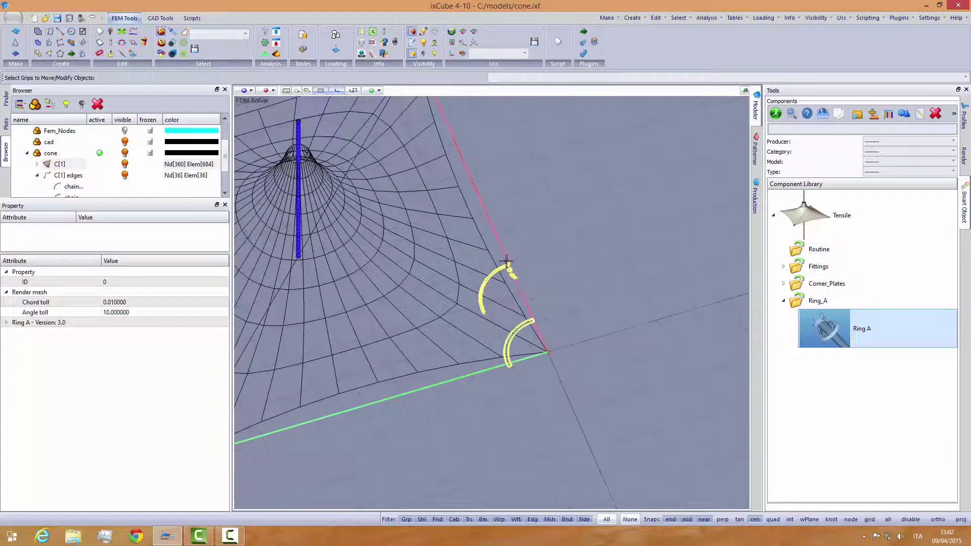
{"action": "middle_click_drag", "start_coordinate": [497, 325], "coordinate": [435, 340]}
{"action": "scroll", "coordinate": [436, 369], "scroll_direction": "up", "scroll_amount": 3}
{"action": "scroll", "coordinate": [409, 385], "scroll_direction": "up", "scroll_amount": 8}
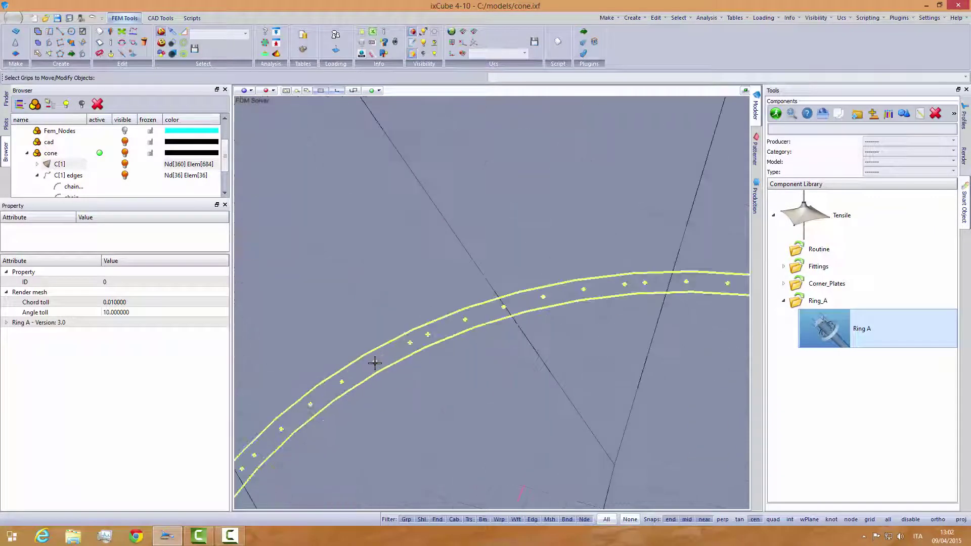
{"action": "scroll", "coordinate": [404, 275], "scroll_direction": "down", "scroll_amount": 6}
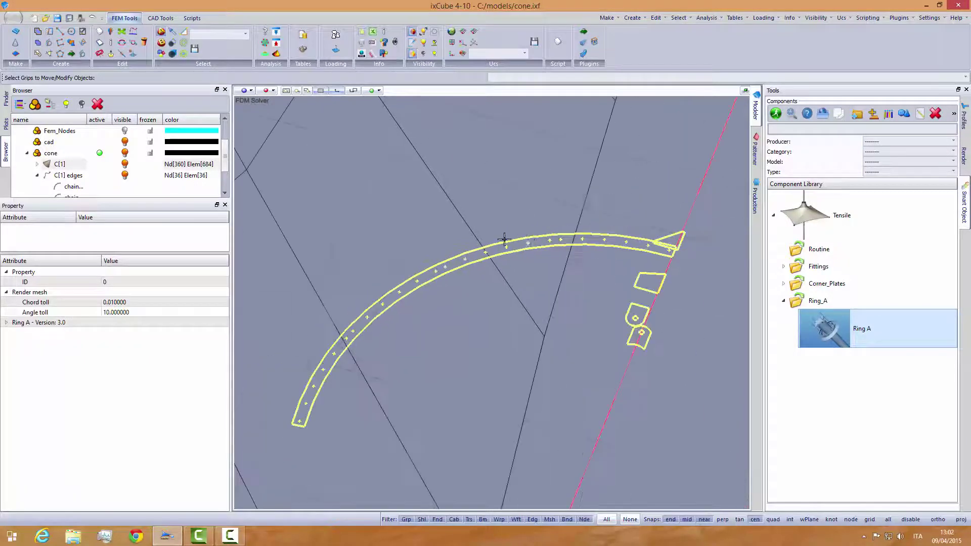
{"action": "scroll", "coordinate": [517, 284], "scroll_direction": "down", "scroll_amount": 3}
{"action": "scroll", "coordinate": [486, 379], "scroll_direction": "up", "scroll_amount": 2}
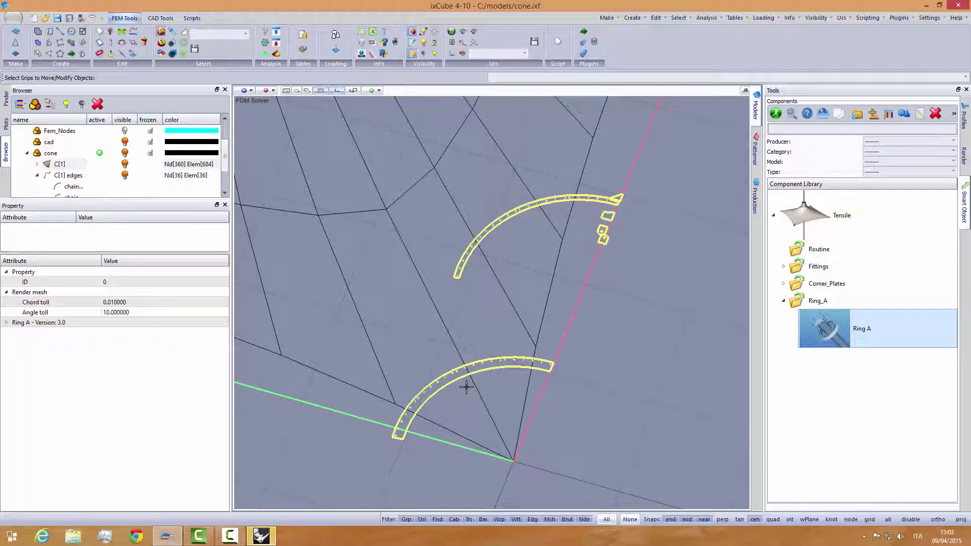
Switch to Rhinoceros, paste the copied ring part drawings into the empty model, and activate the perspective viewport.
{"action": "left_click", "coordinate": [261, 535]}
{"action": "left_click", "coordinate": [408, 334]}
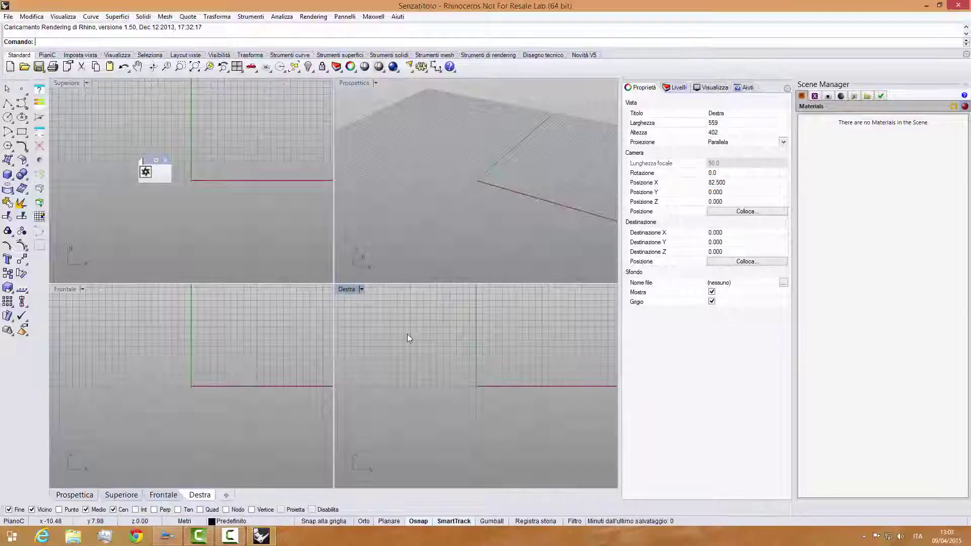
{"action": "key", "text": "ctrl+v"}
{"action": "left_click", "coordinate": [429, 110]}
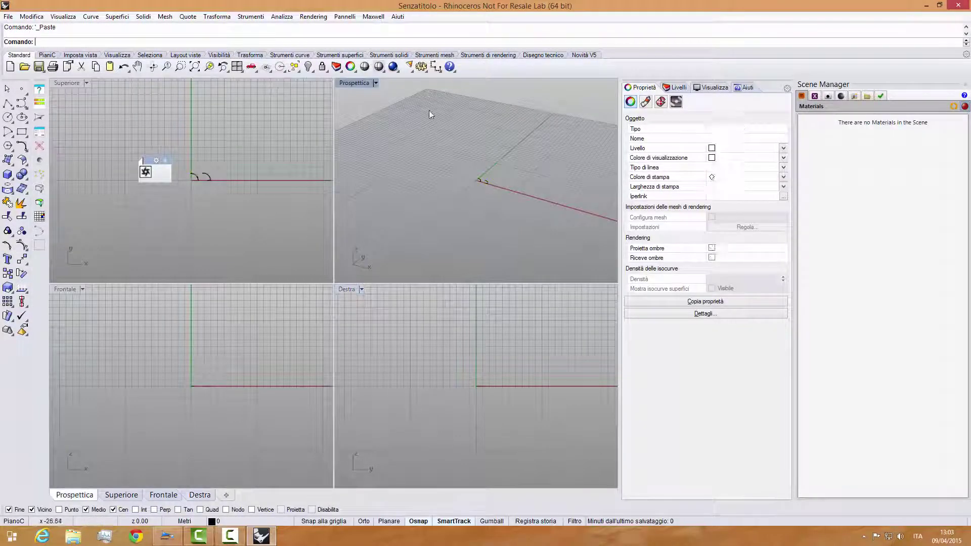
Examine the pasted ring bands with their bolt holes and the small plates in the maximized top view.
{"action": "double_click", "coordinate": [65, 83]}
{"action": "scroll", "coordinate": [263, 208], "scroll_direction": "up", "scroll_amount": 8}
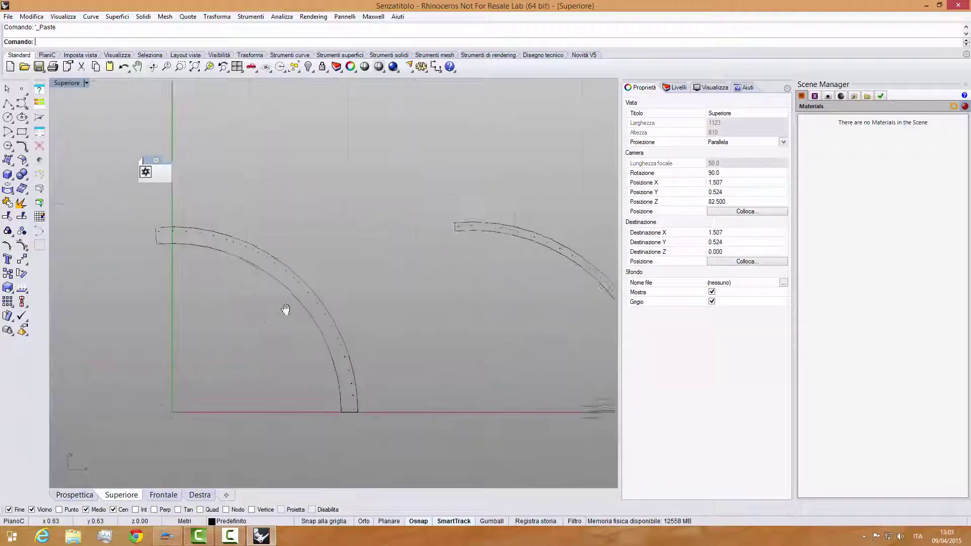
{"action": "right_click_drag", "start_coordinate": [286, 309], "coordinate": [301, 309]}
{"action": "scroll", "coordinate": [278, 269], "scroll_direction": "up", "scroll_amount": 8}
{"action": "left_click", "coordinate": [278, 274]}
{"action": "left_click", "coordinate": [268, 292]}
{"action": "scroll", "coordinate": [301, 269], "scroll_direction": "down", "scroll_amount": 4}
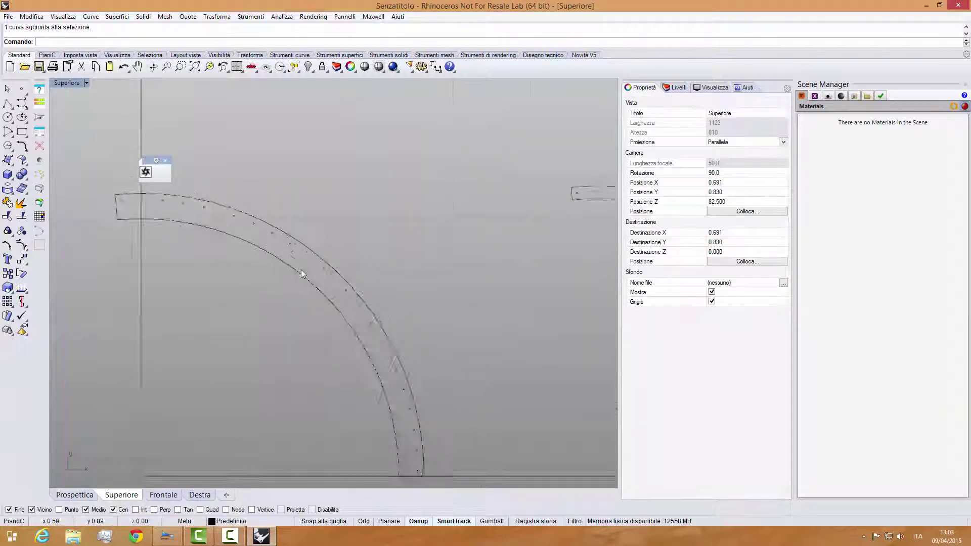
{"action": "scroll", "coordinate": [301, 270], "scroll_direction": "down", "scroll_amount": 6}
{"action": "right_click_drag", "start_coordinate": [404, 261], "coordinate": [254, 258]}
{"action": "scroll", "coordinate": [411, 336], "scroll_direction": "up", "scroll_amount": 6}
{"action": "right_click_drag", "start_coordinate": [469, 380], "coordinate": [414, 330]}
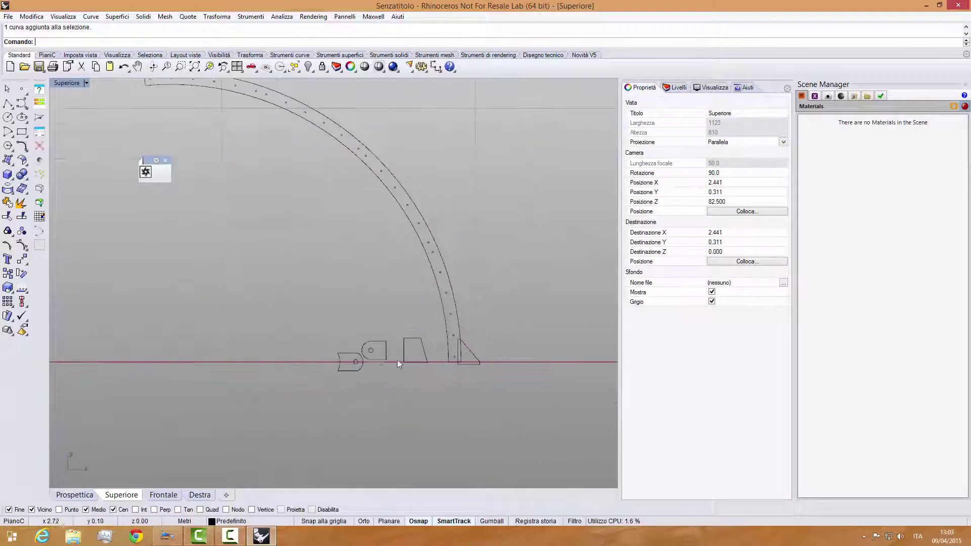
{"action": "scroll", "coordinate": [379, 364], "scroll_direction": "up", "scroll_amount": 5}
{"action": "scroll", "coordinate": [428, 347], "scroll_direction": "down", "scroll_amount": 5}
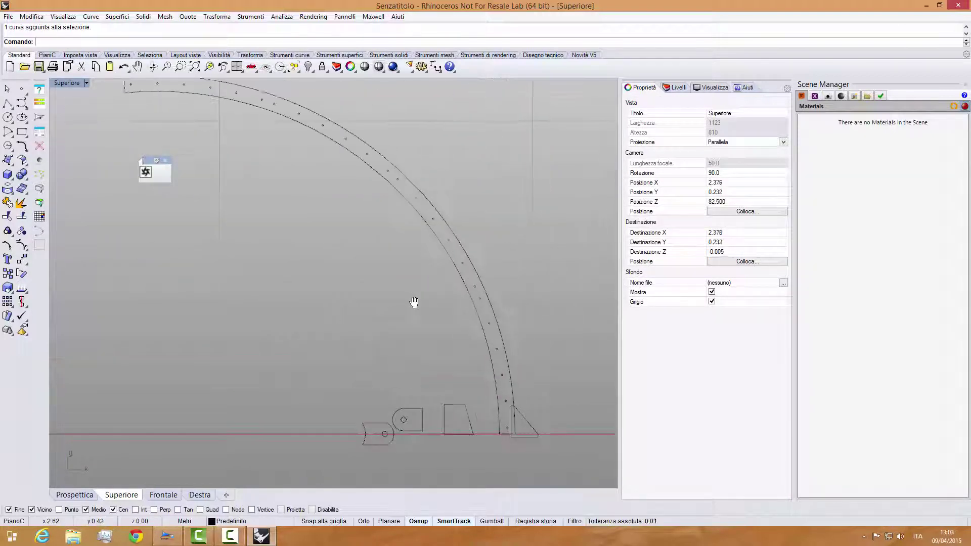
Switch to ixCube, deselect the flat part drawings, and restore the ring's High level of detail.
{"action": "left_click", "coordinate": [198, 532]}
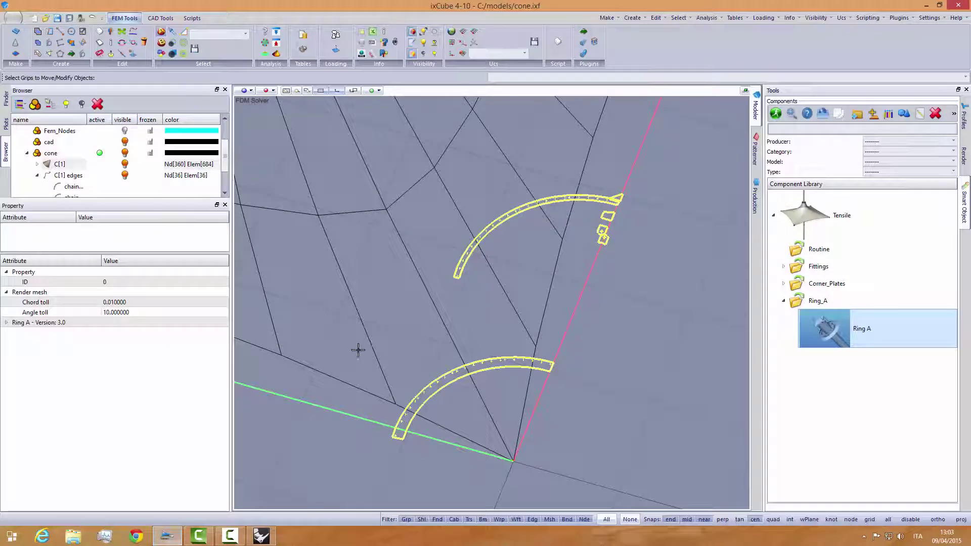
{"action": "key", "text": "Escape"}
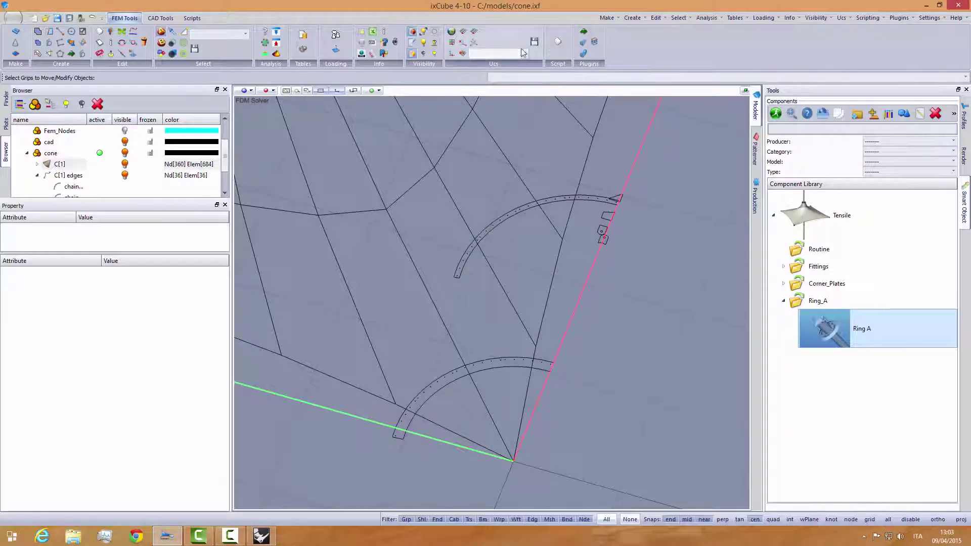
{"action": "left_click", "coordinate": [152, 19]}
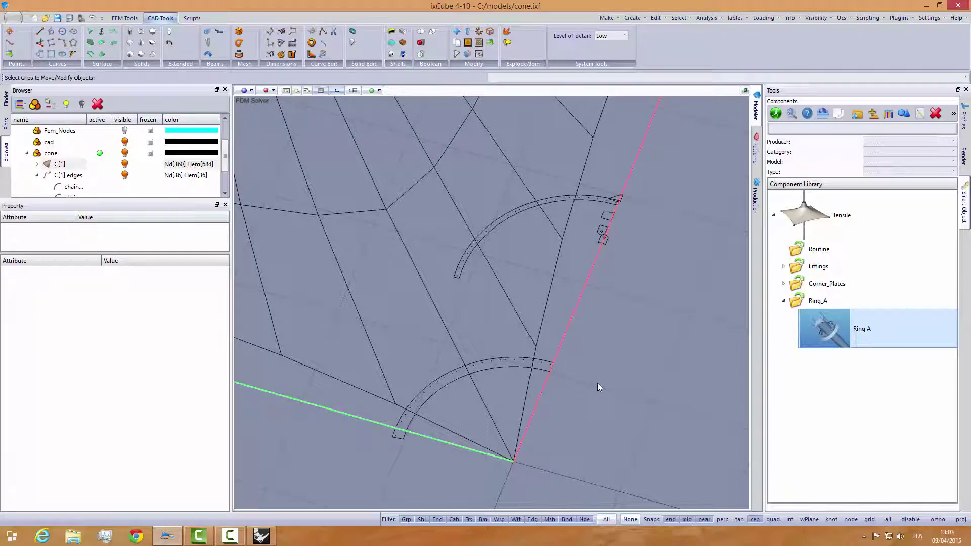
{"action": "key", "text": "ctrl+z"}
{"action": "scroll", "coordinate": [597, 384], "scroll_direction": "down", "scroll_amount": 7}
{"action": "middle_click_drag", "start_coordinate": [539, 327], "coordinate": [487, 316]}
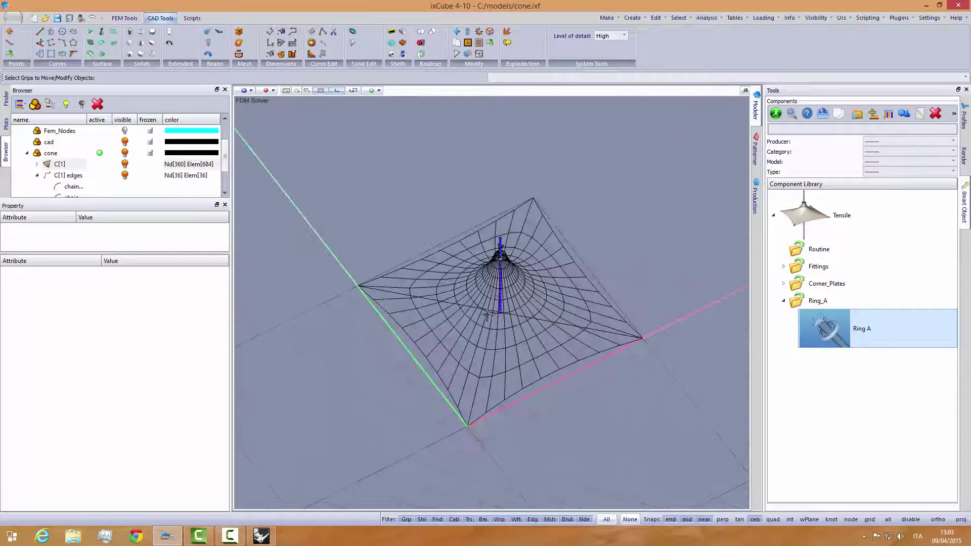
Copy the detailed 3D ring component from the mast and paste it into Rhinoceros, zooming to it in the perspective view.
{"action": "scroll", "coordinate": [501, 279], "scroll_direction": "up", "scroll_amount": 12}
{"action": "left_click", "coordinate": [495, 303]}
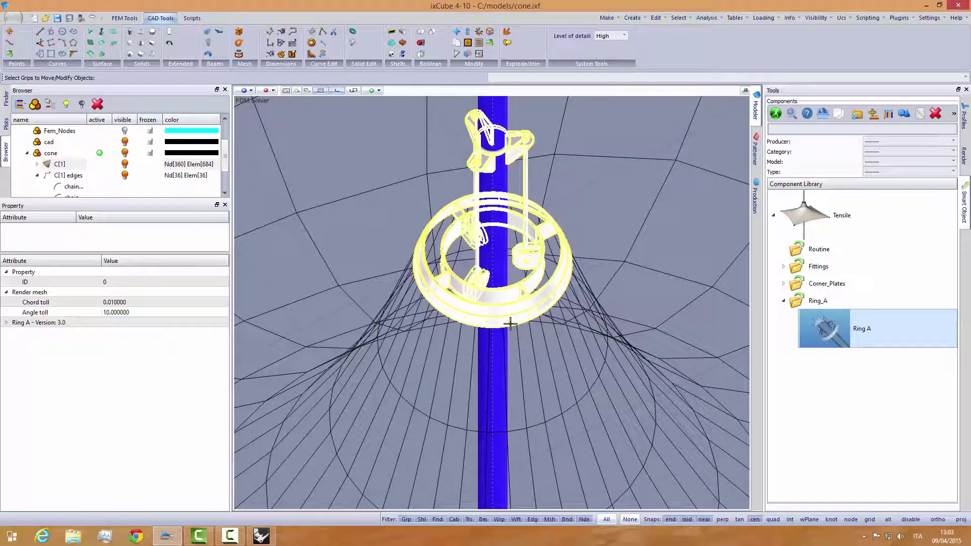
{"action": "left_click", "coordinate": [261, 537]}
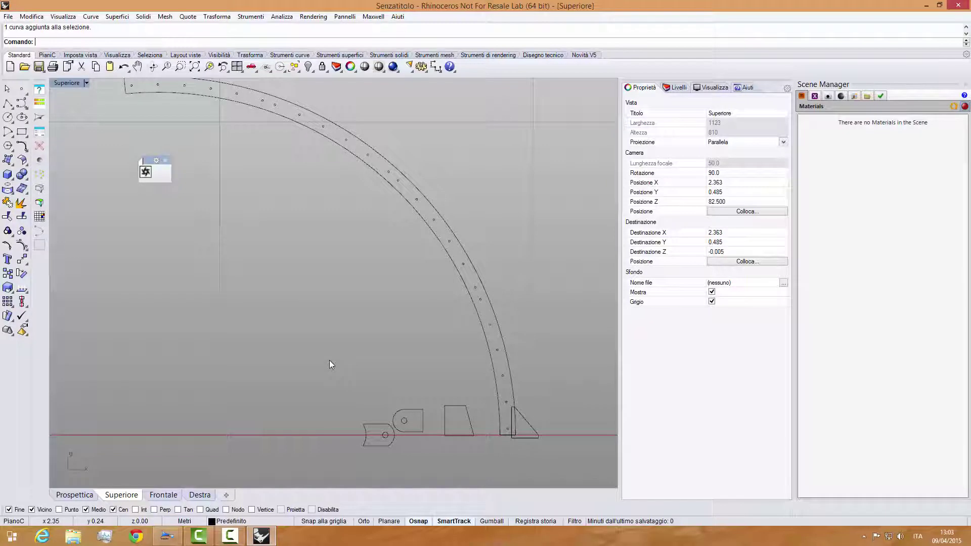
{"action": "left_click", "coordinate": [209, 69]}
{"action": "right_click", "coordinate": [59, 85]}
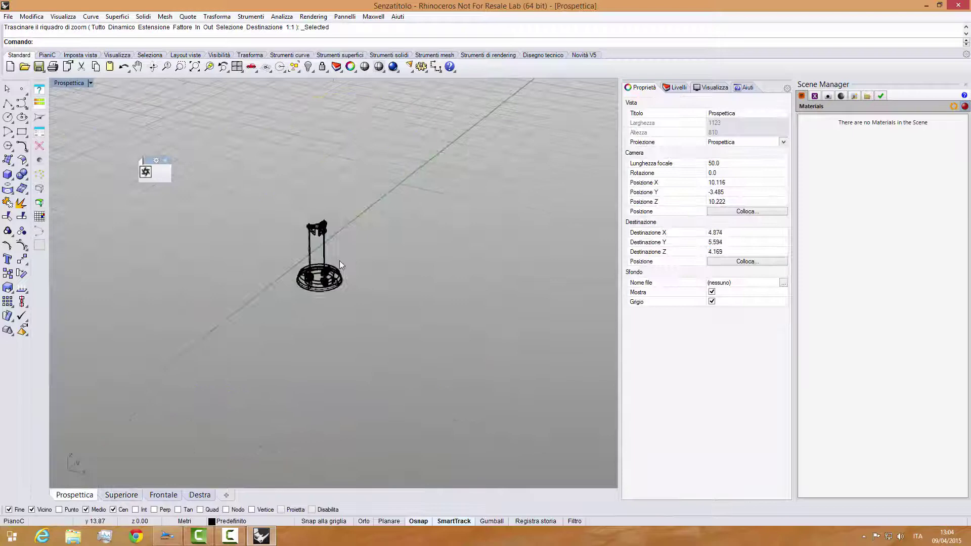
Show the perspective view in shaded mode and examine the pasted ring, its hanging rods and top bracket.
{"action": "scroll", "coordinate": [320, 263], "scroll_direction": "up", "scroll_amount": 10}
{"action": "scroll", "coordinate": [301, 265], "scroll_direction": "up", "scroll_amount": 3}
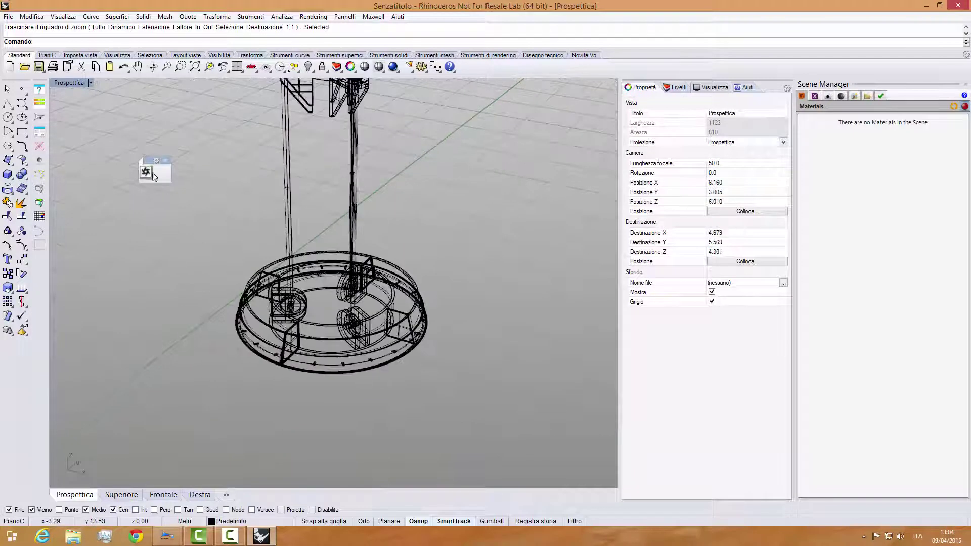
{"action": "left_click", "coordinate": [68, 84]}
{"action": "left_click", "coordinate": [87, 142]}
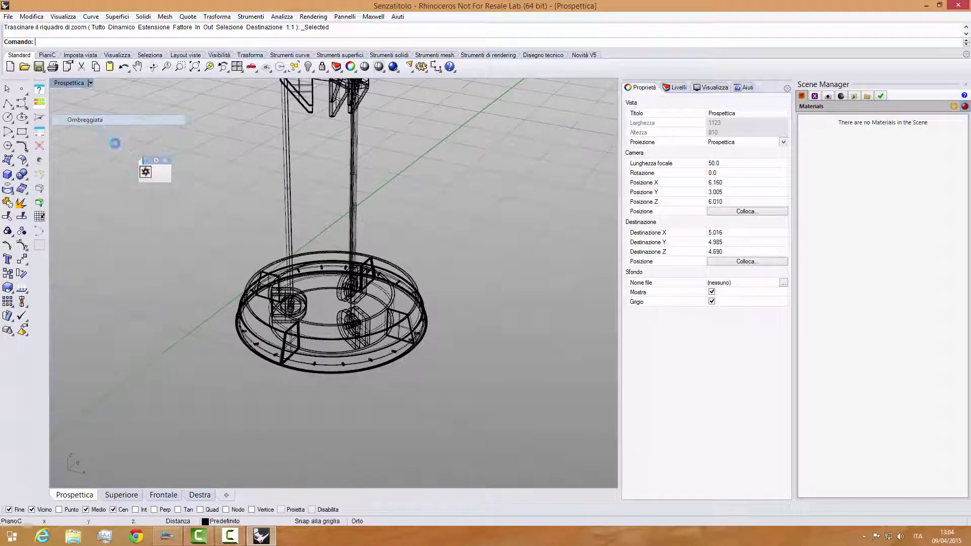
{"action": "scroll", "coordinate": [323, 307], "scroll_direction": "up", "scroll_amount": 6}
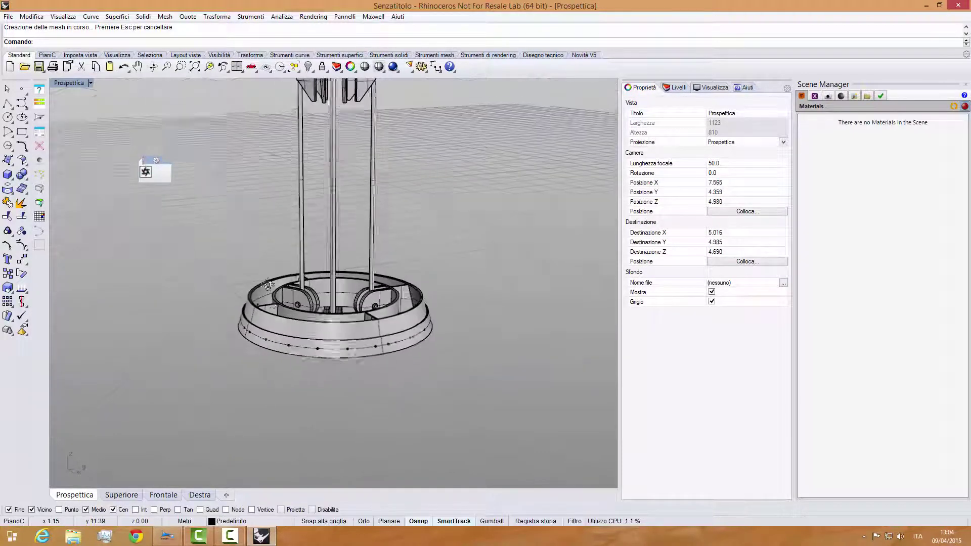
{"action": "scroll", "coordinate": [277, 330], "scroll_direction": "down", "scroll_amount": 6}
{"action": "right_click_drag", "start_coordinate": [290, 284], "coordinate": [228, 326]}
{"action": "scroll", "coordinate": [227, 327], "scroll_direction": "down", "scroll_amount": 6}
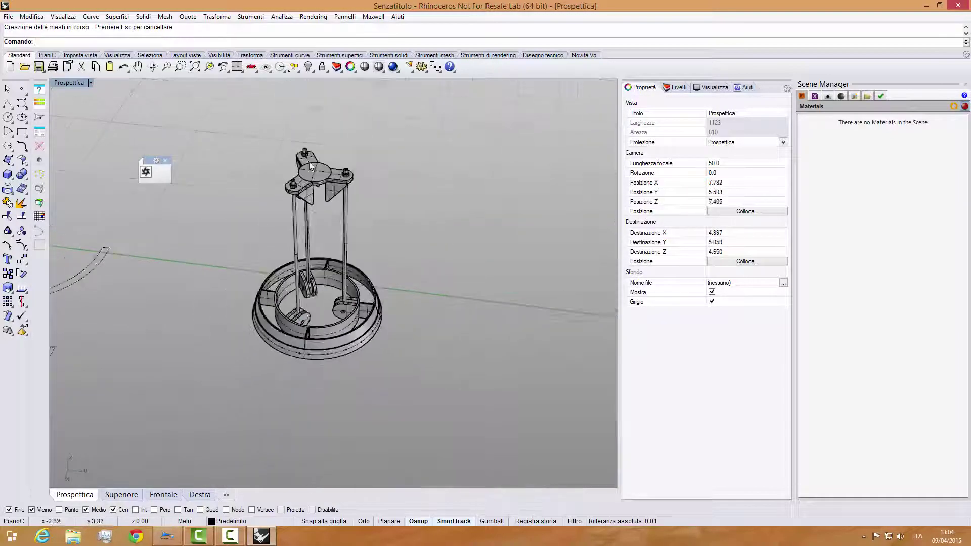
{"action": "scroll", "coordinate": [290, 412], "scroll_direction": "up", "scroll_amount": 3}
Switch back to ixCube, deselect the ring component, and show the membrane model shaded.
{"action": "left_click", "coordinate": [174, 536]}
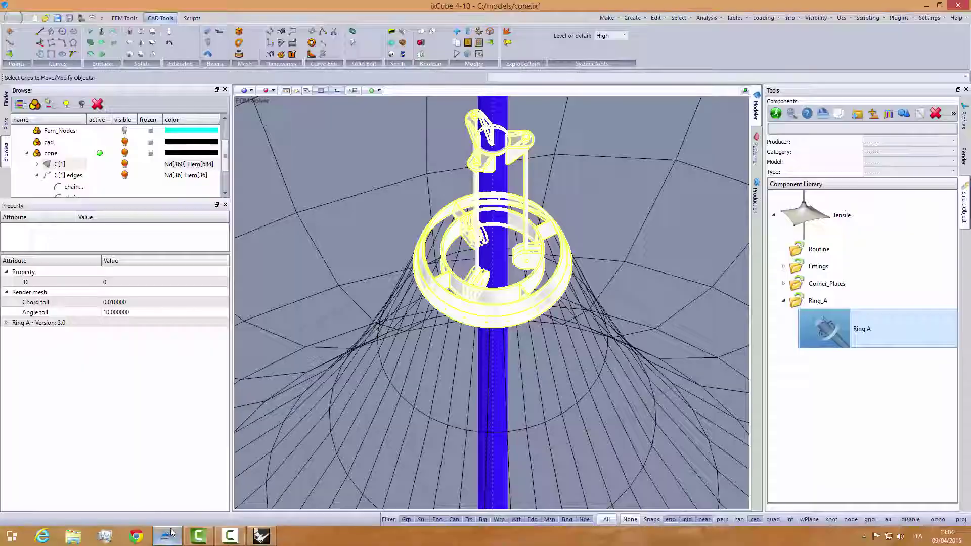
{"action": "scroll", "coordinate": [408, 269], "scroll_direction": "down", "scroll_amount": 5}
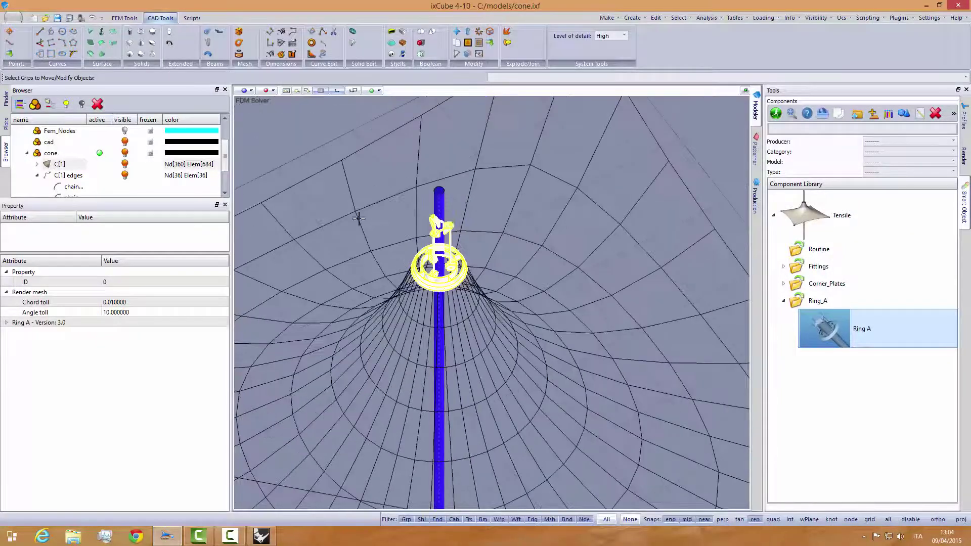
{"action": "key", "text": "Escape"}
{"action": "left_click", "coordinate": [362, 106]}
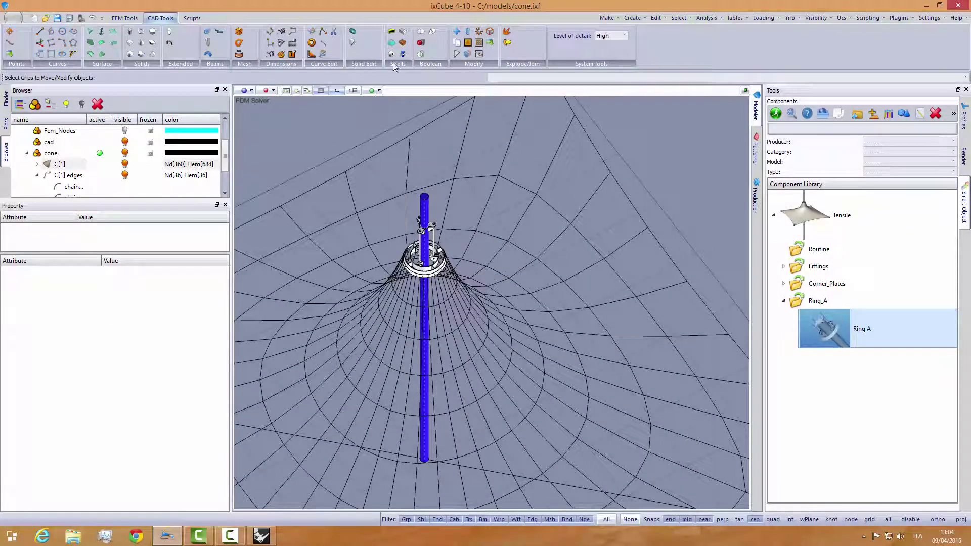
{"action": "left_click", "coordinate": [125, 19]}
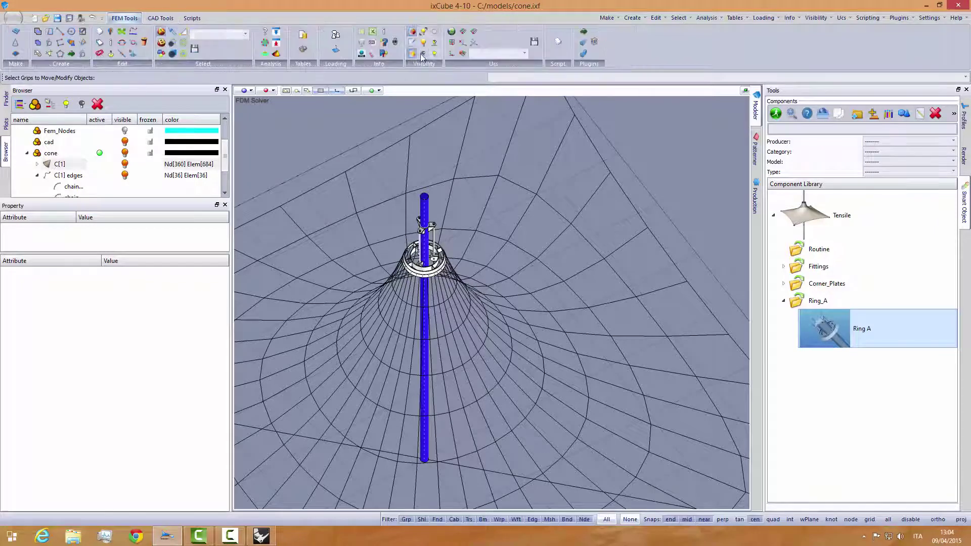
{"action": "left_click", "coordinate": [412, 31]}
{"action": "middle_click_drag", "start_coordinate": [406, 253], "coordinate": [405, 234]}
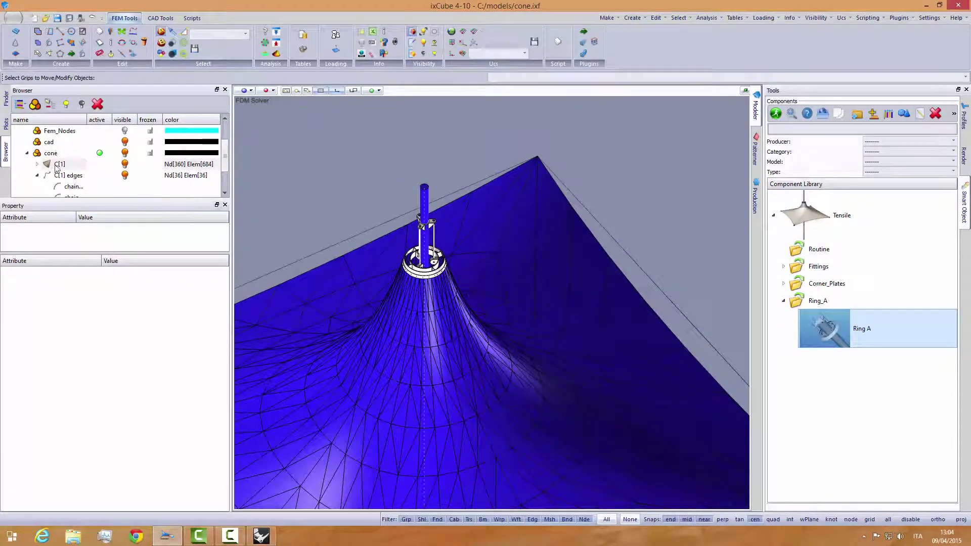
Open the enlarged plot response settings and set the active result to Form-Find.
{"action": "left_click", "coordinate": [7, 124]}
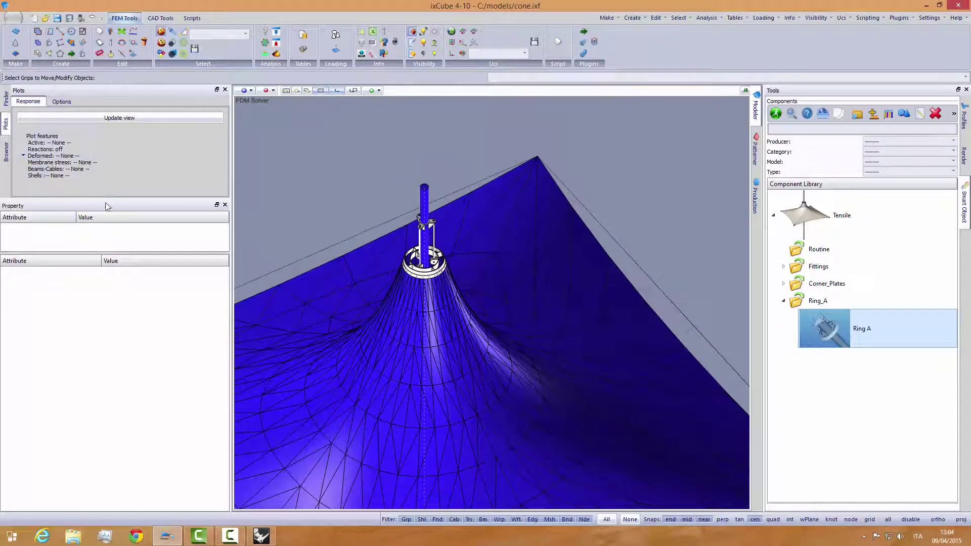
{"action": "left_click_drag", "start_coordinate": [106, 203], "coordinate": [106, 267]}
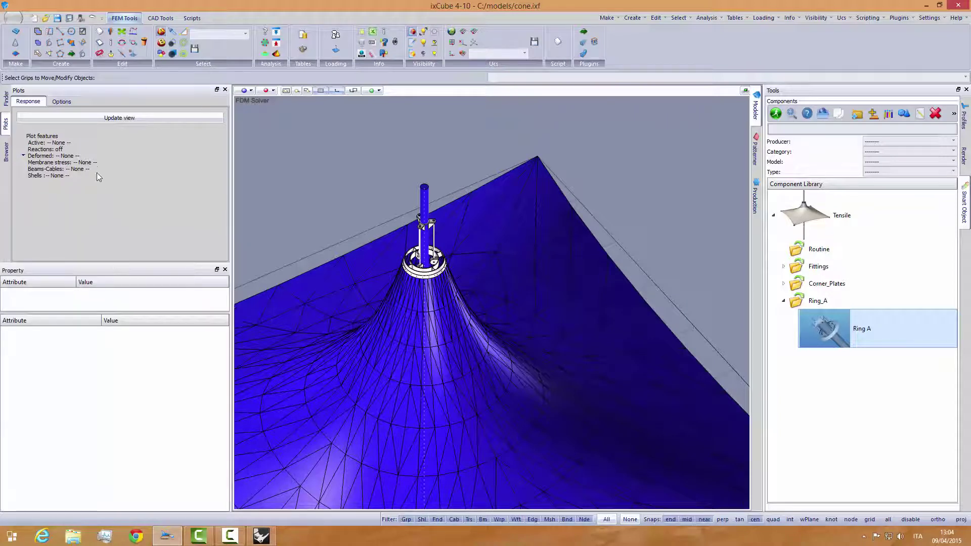
{"action": "left_click", "coordinate": [96, 172]}
{"action": "left_click", "coordinate": [130, 193]}
{"action": "left_click", "coordinate": [126, 208]}
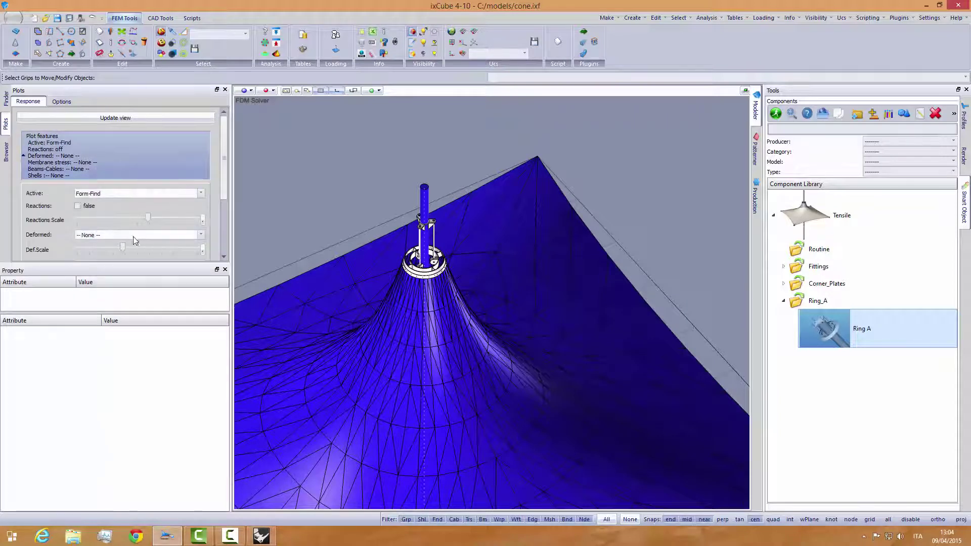
Plot the sI membrane stress on the cone, adjust its surface display, and view the stress distribution from the side.
{"action": "scroll", "coordinate": [227, 220], "scroll_direction": "down", "scroll_amount": 2}
{"action": "scroll", "coordinate": [226, 220], "scroll_direction": "down", "scroll_amount": 2}
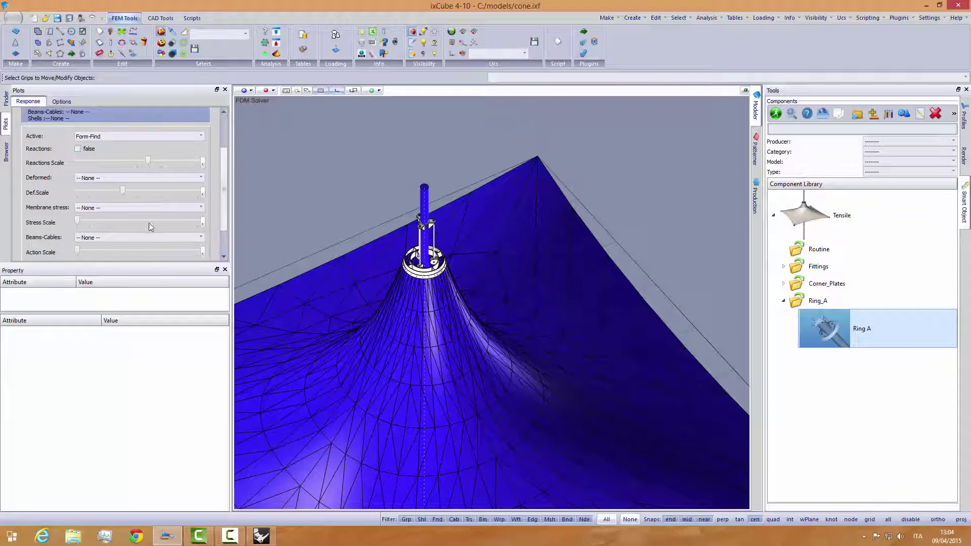
{"action": "left_click", "coordinate": [122, 208]}
{"action": "left_click", "coordinate": [114, 218]}
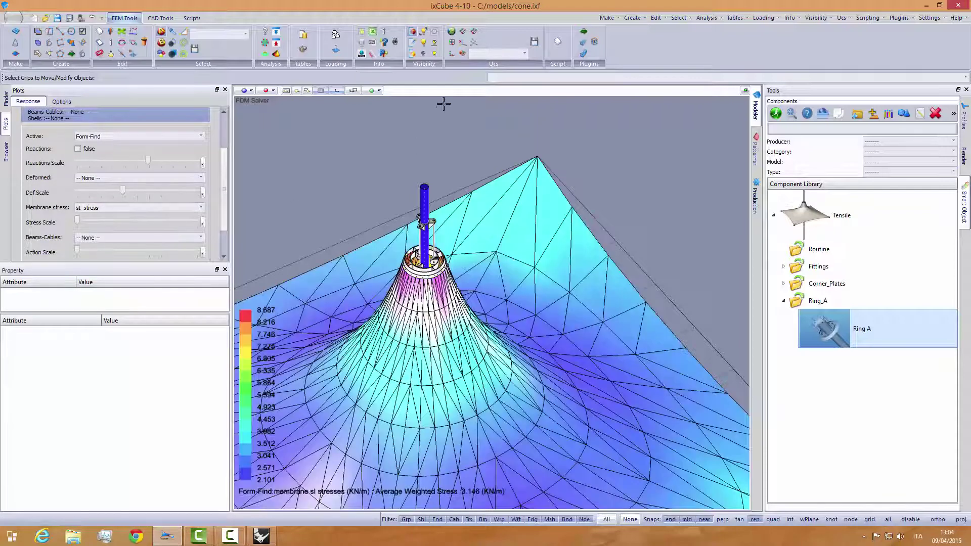
{"action": "left_click", "coordinate": [413, 54]}
{"action": "scroll", "coordinate": [455, 233], "scroll_direction": "down", "scroll_amount": 2}
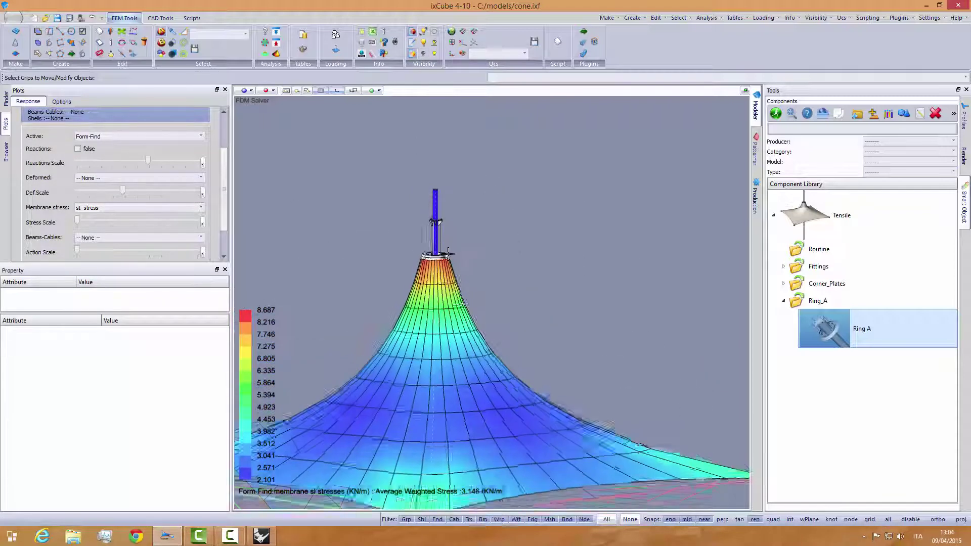